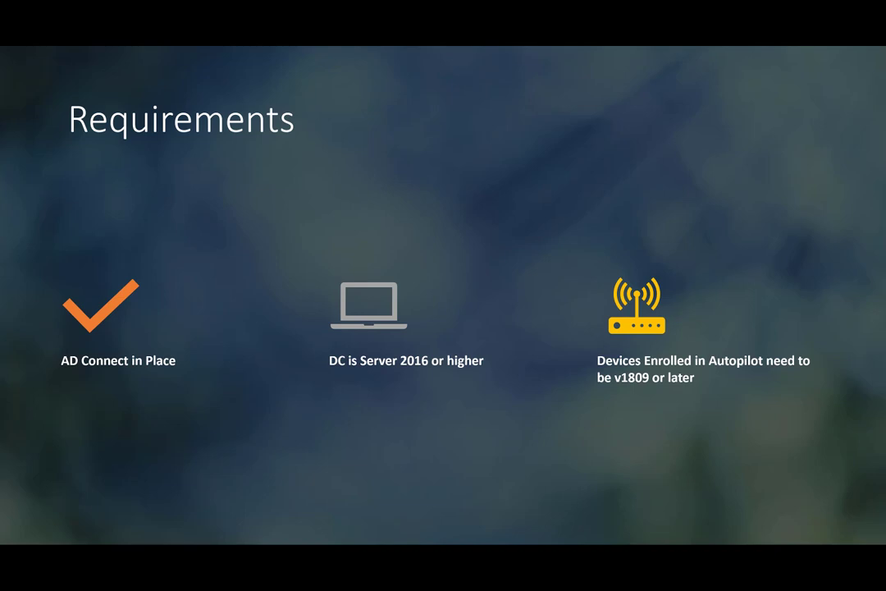
Advance to the final Demo slide (6 of 6), end the slideshow and switch windows
key(Right)
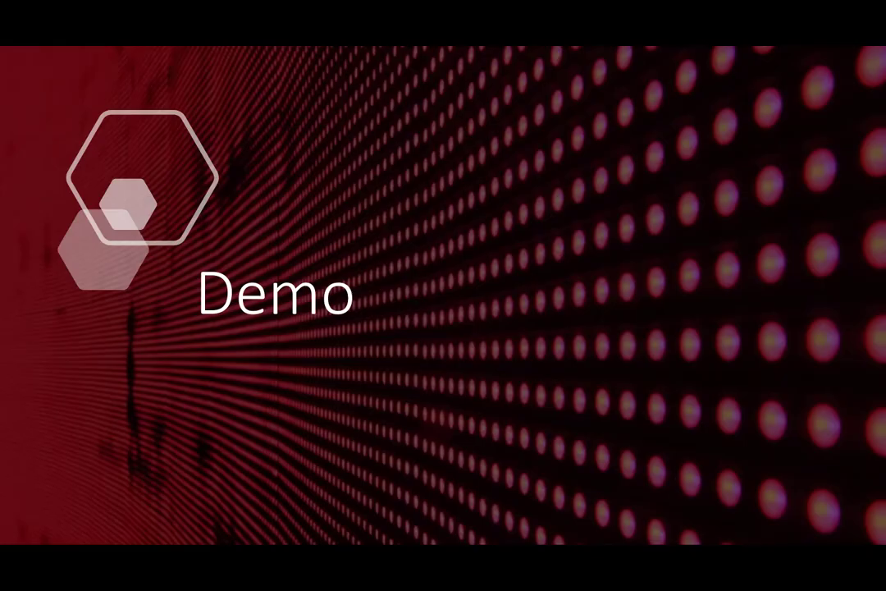
key(Escape)
key(alt+Tab)
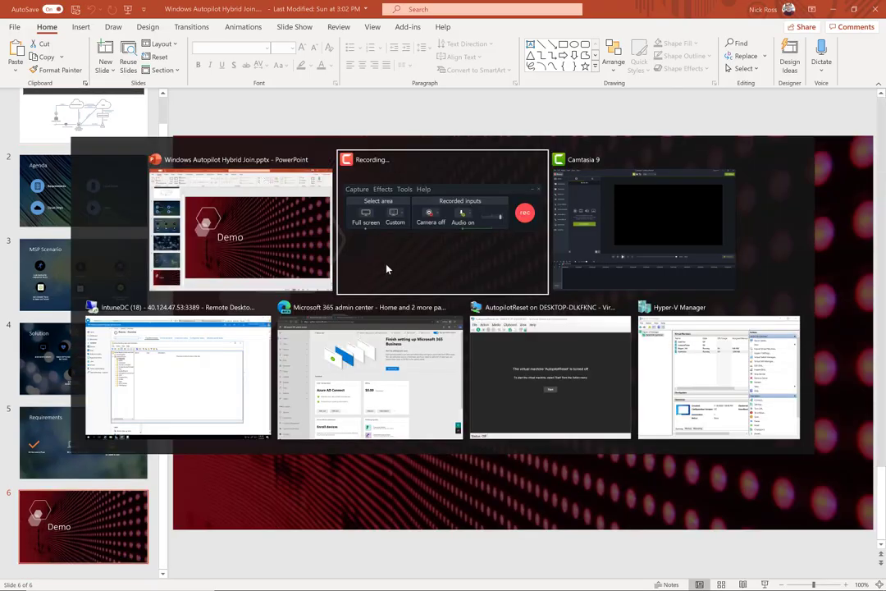
Review the Azure AD Connect sync card in Microsoft 365 admin center, then switch to the IntuneDC remote desktop
key(Tab)
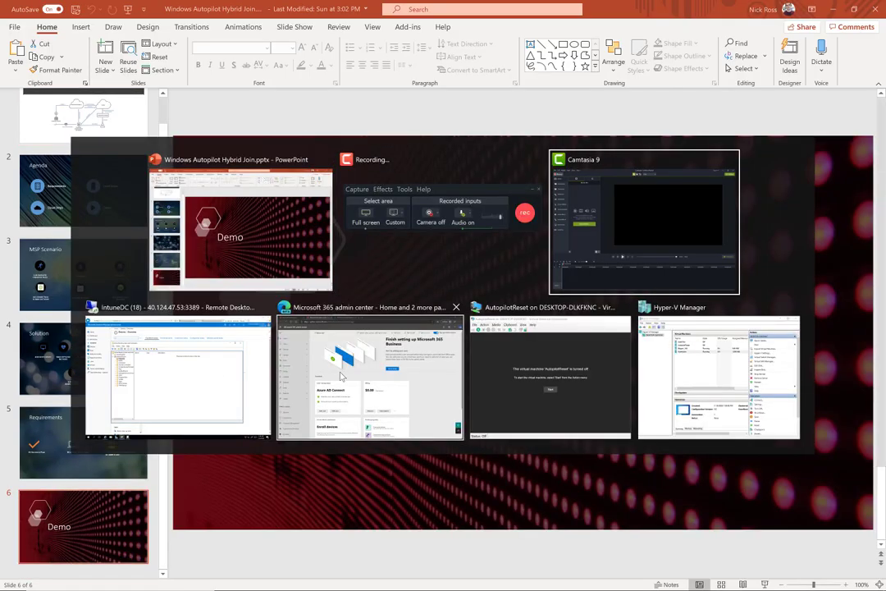
click(341, 376)
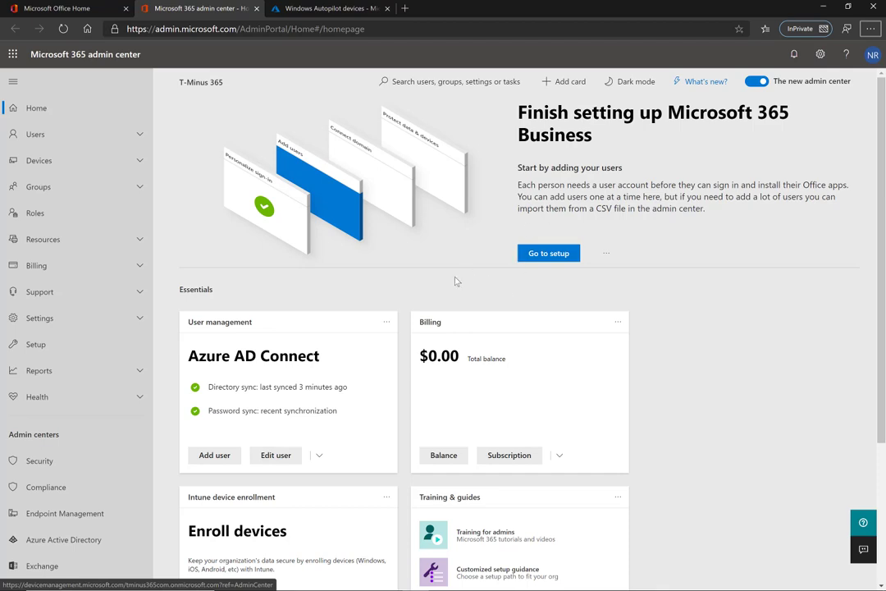
key(alt+Tab)
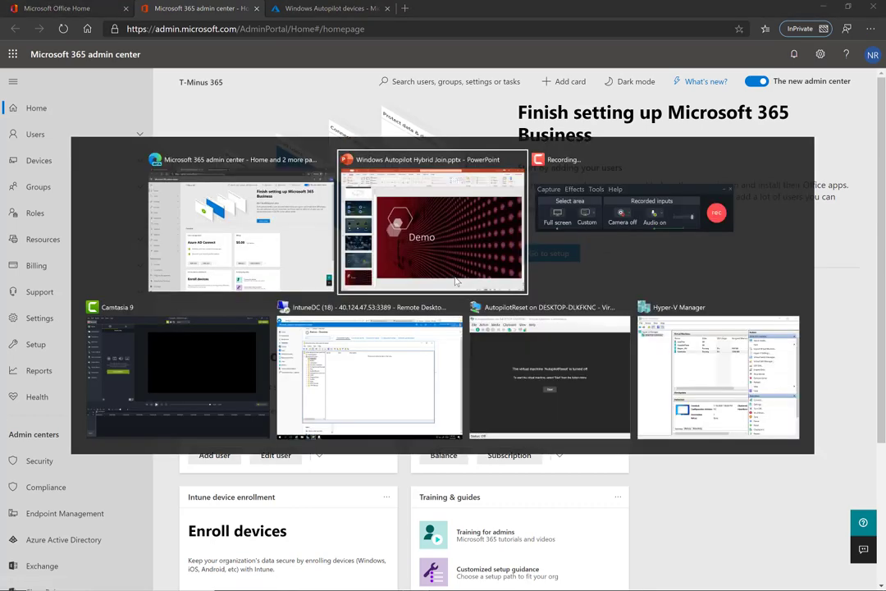
click(400, 371)
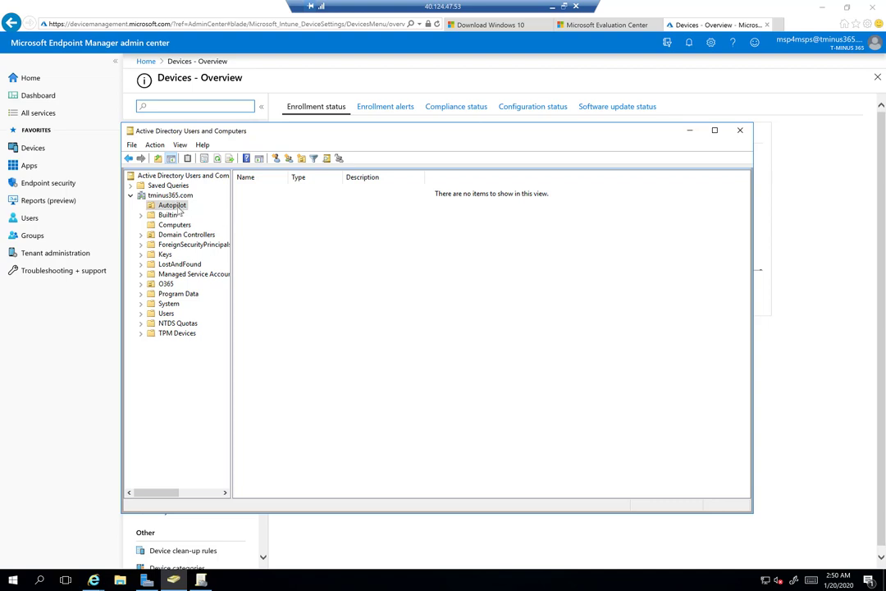
Start the Delegate Control wizard on the Autopilot OU and add IntuneDC, searching computers too
right_click(178, 208)
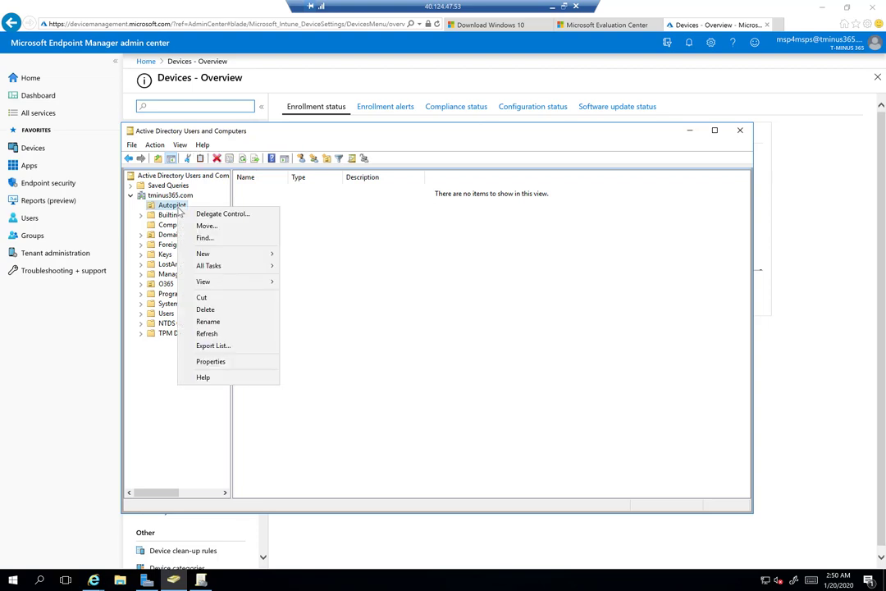
click(211, 214)
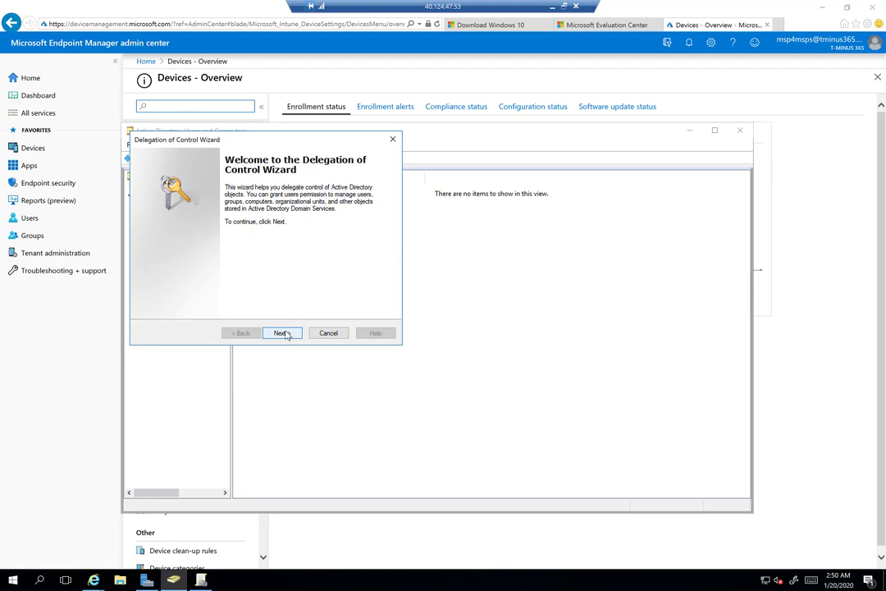
click(283, 333)
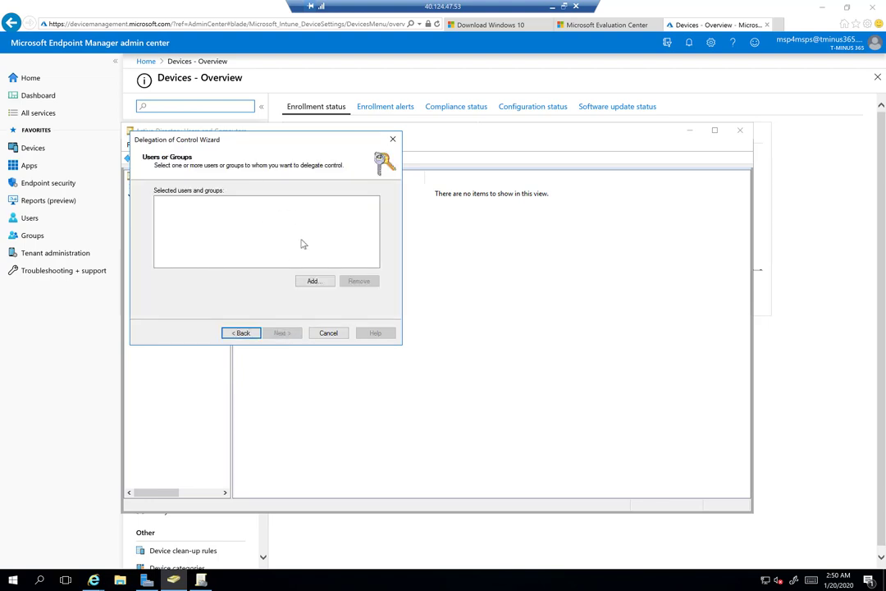
click(315, 280)
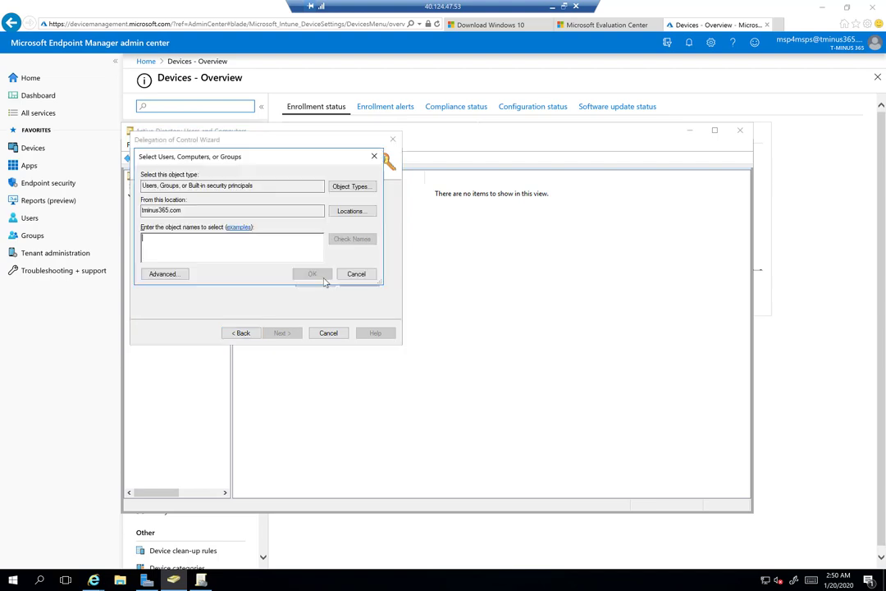
click(359, 188)
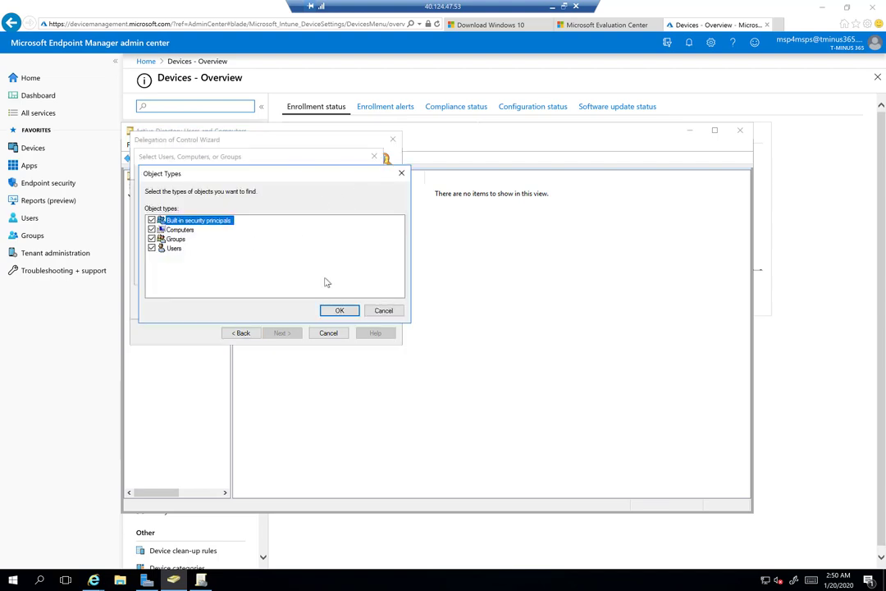
click(339, 310)
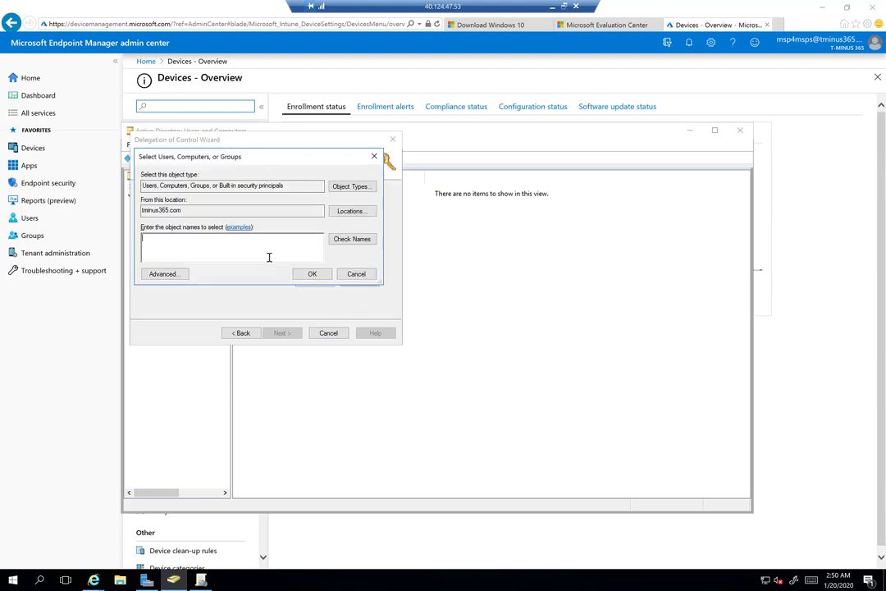
text(IntuneDC)
key(Return)
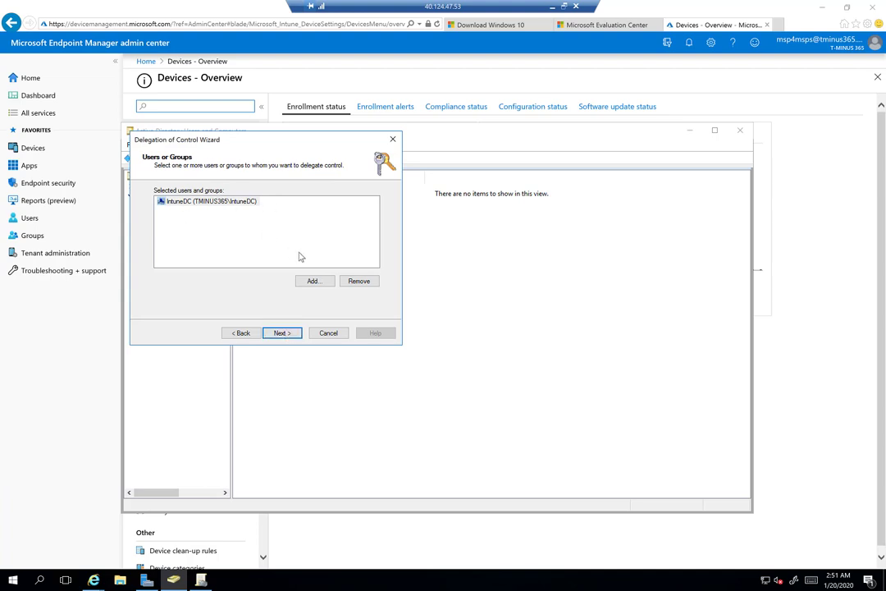
Delegate a custom task: create and delete Computer objects with Full Control, and finish
click(283, 334)
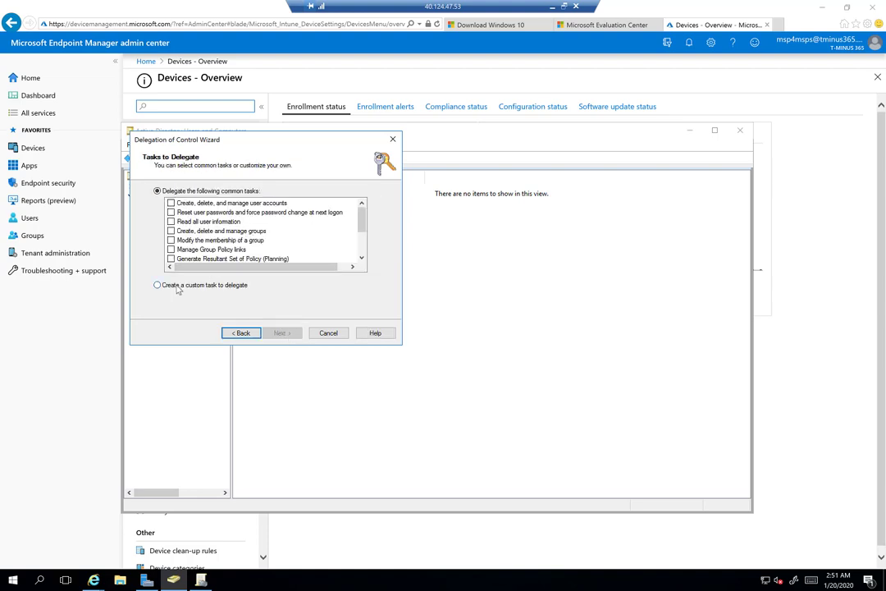
click(178, 286)
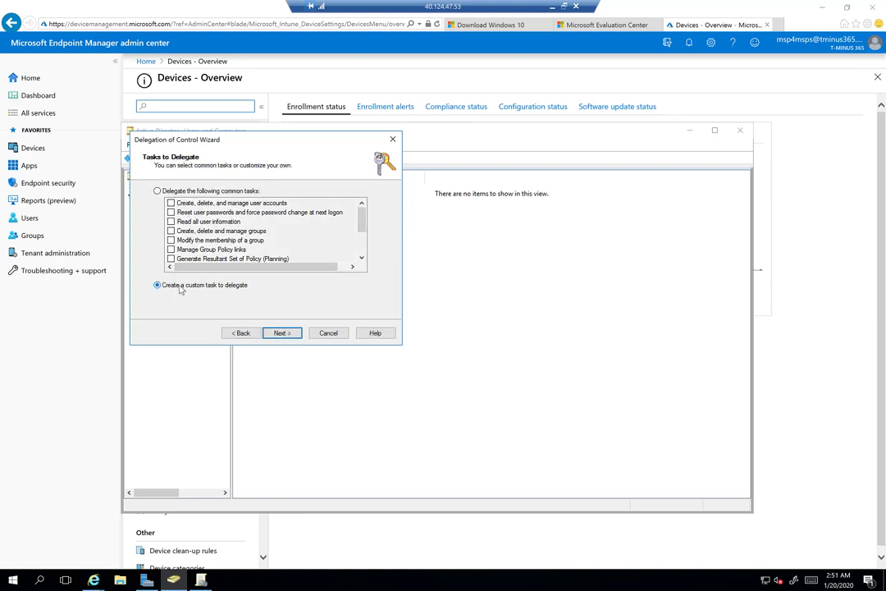
click(283, 333)
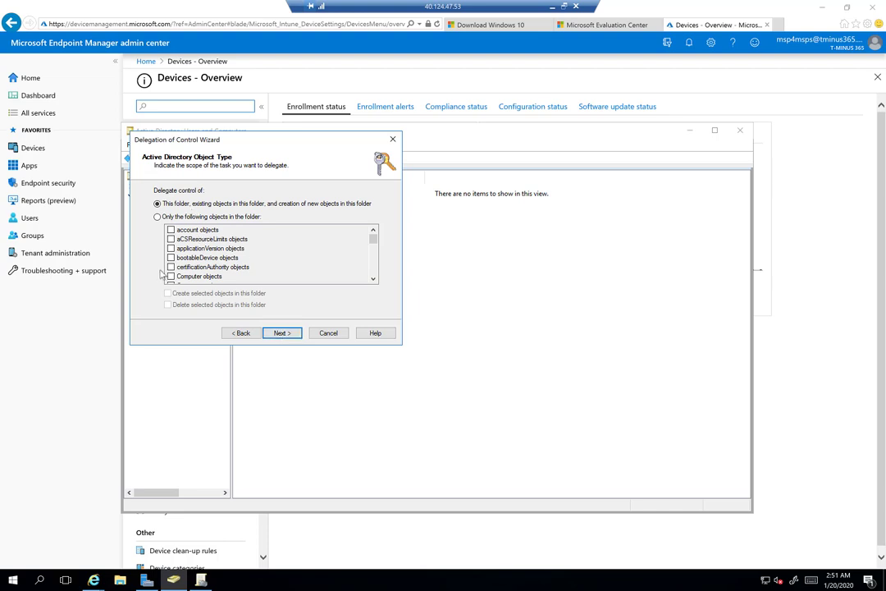
click(170, 218)
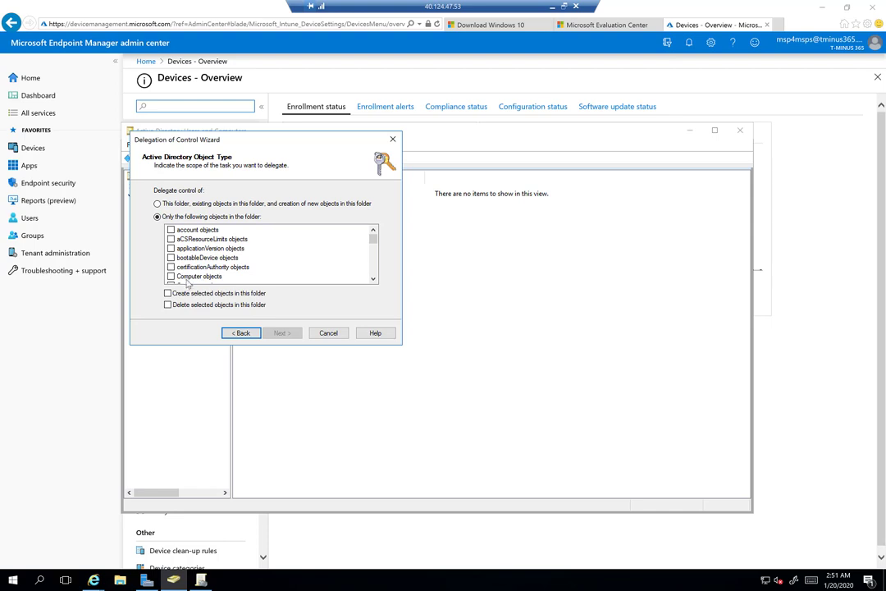
click(215, 277)
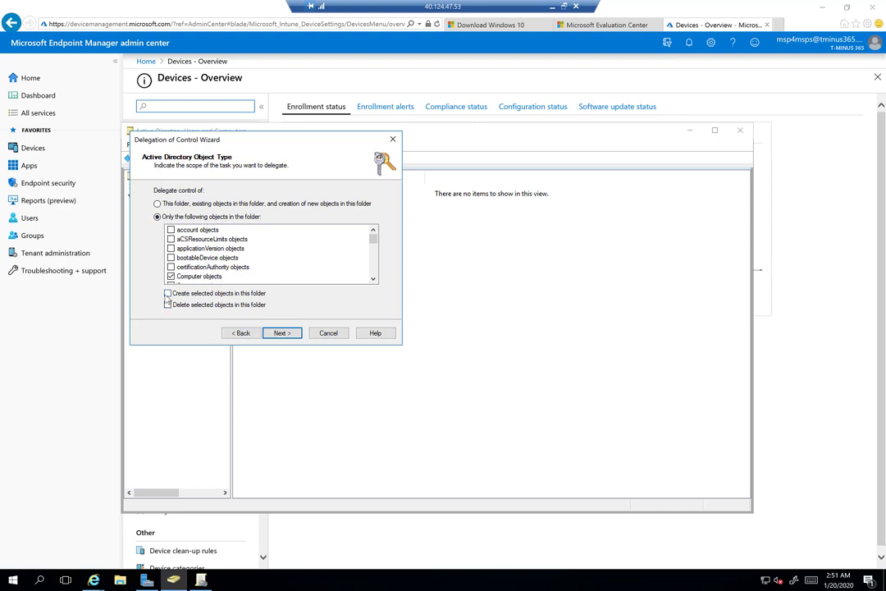
click(168, 303)
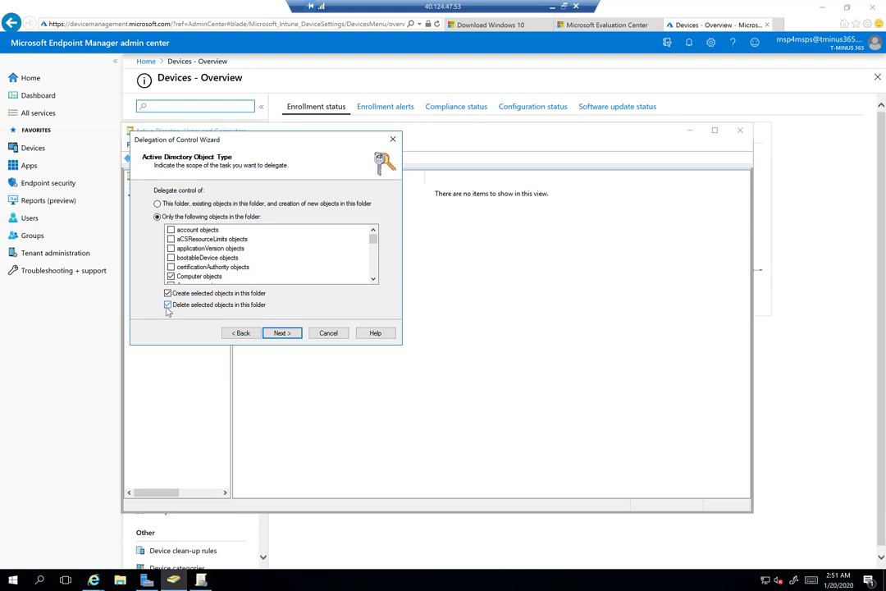
click(282, 332)
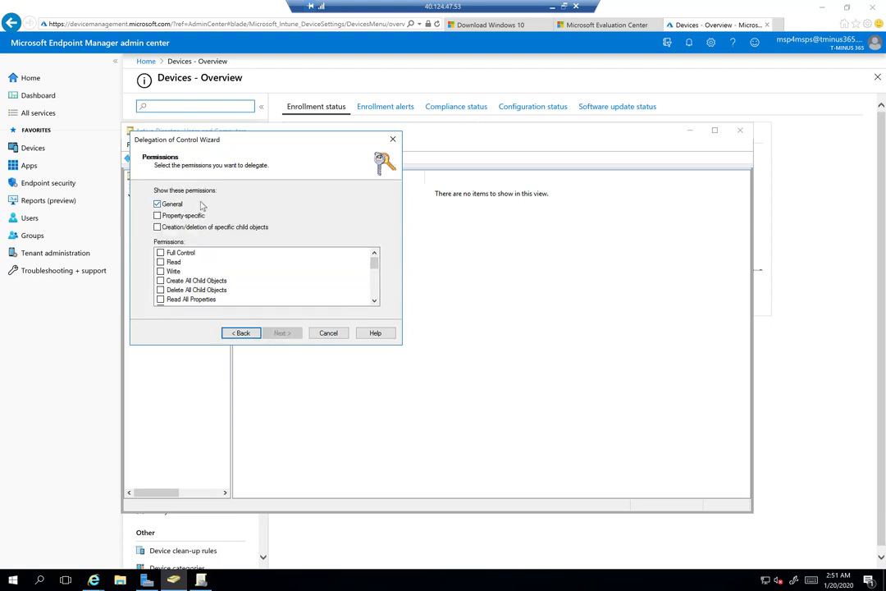
click(161, 253)
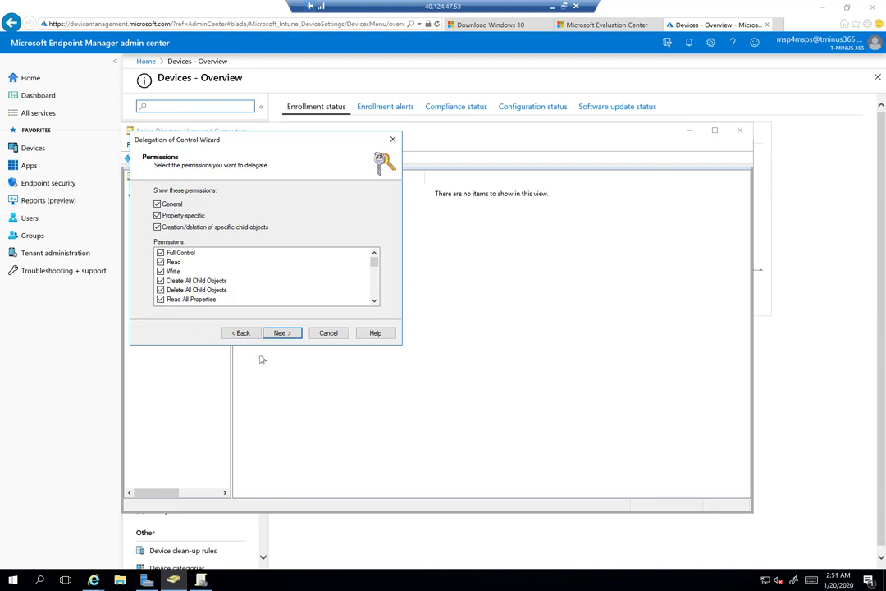
click(283, 333)
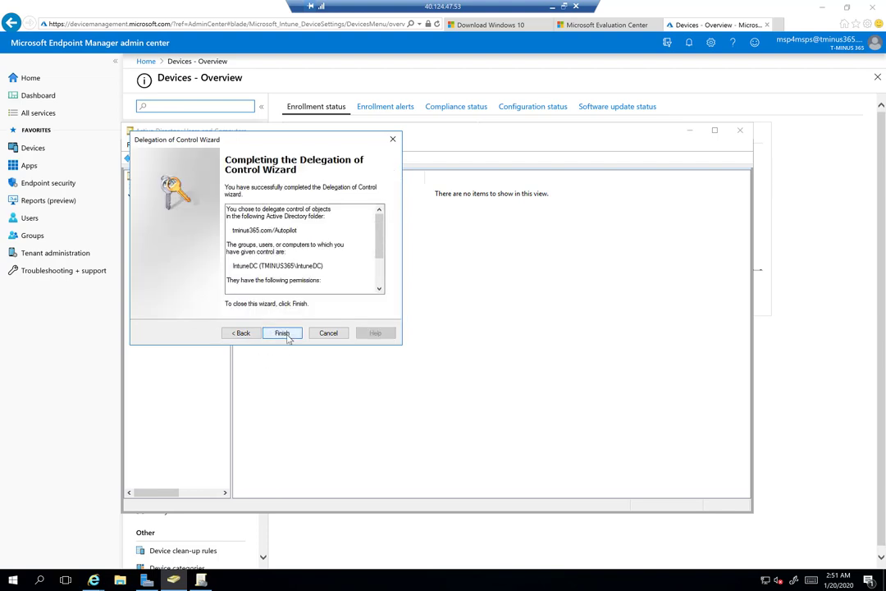
click(282, 333)
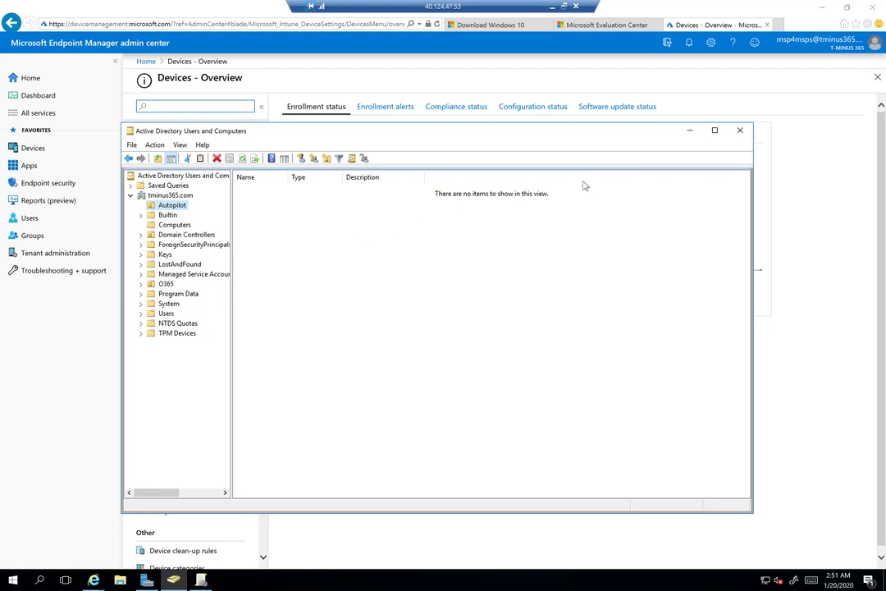
Navigate to Devices > Windows > Windows enrollment > Intune Connector for Active Directory
click(689, 130)
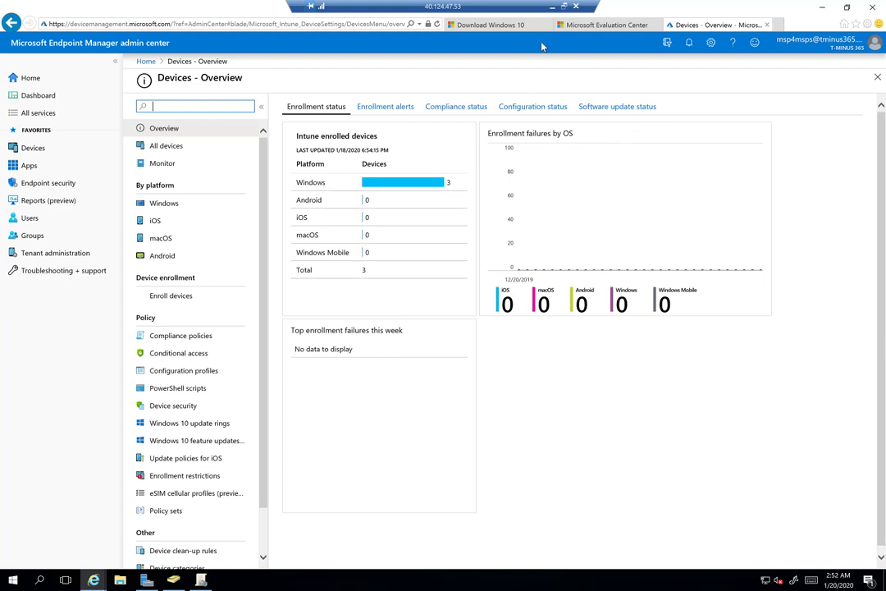
click(603, 25)
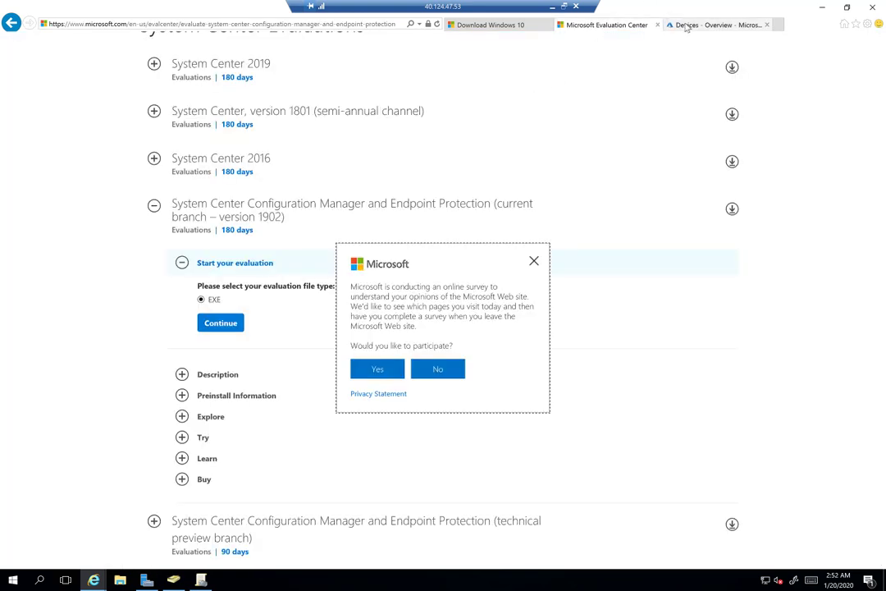
click(687, 25)
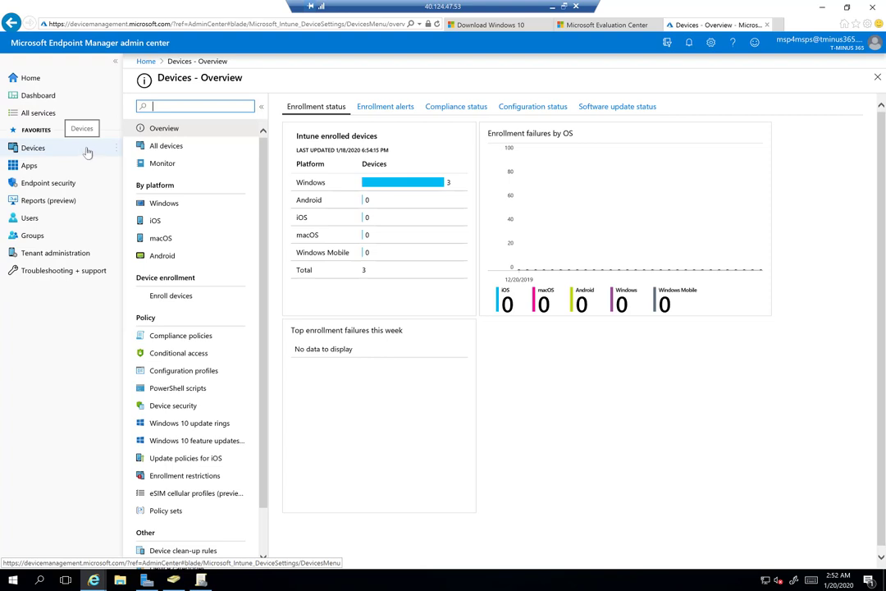
click(188, 206)
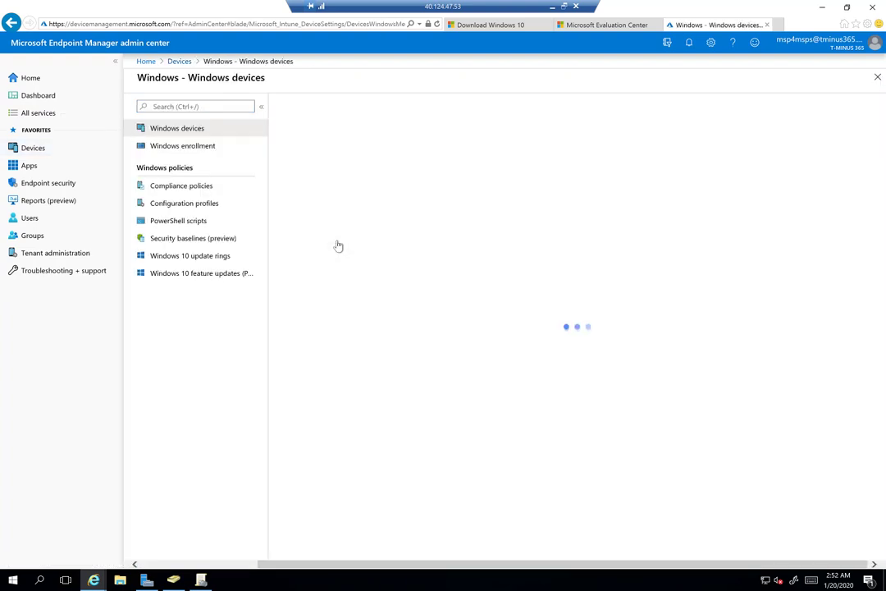
click(228, 148)
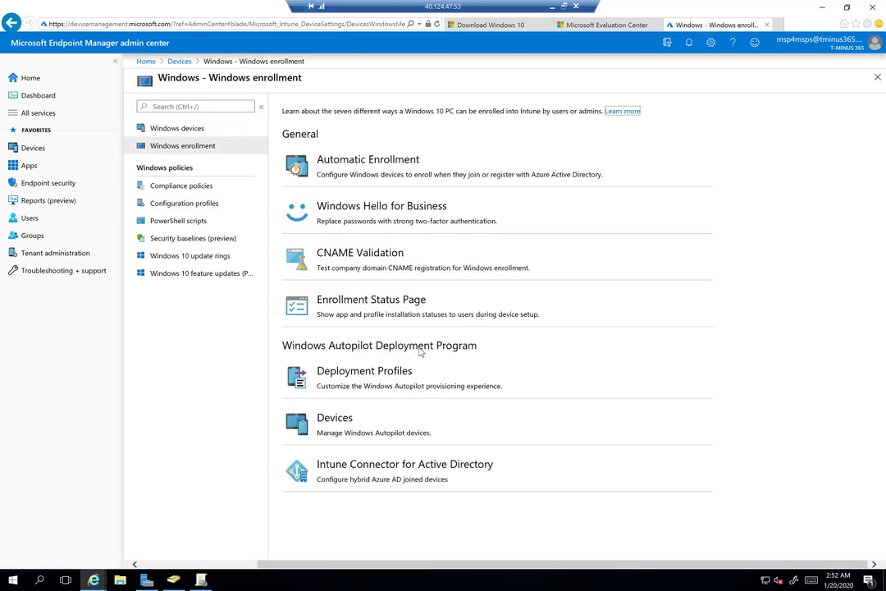
click(370, 471)
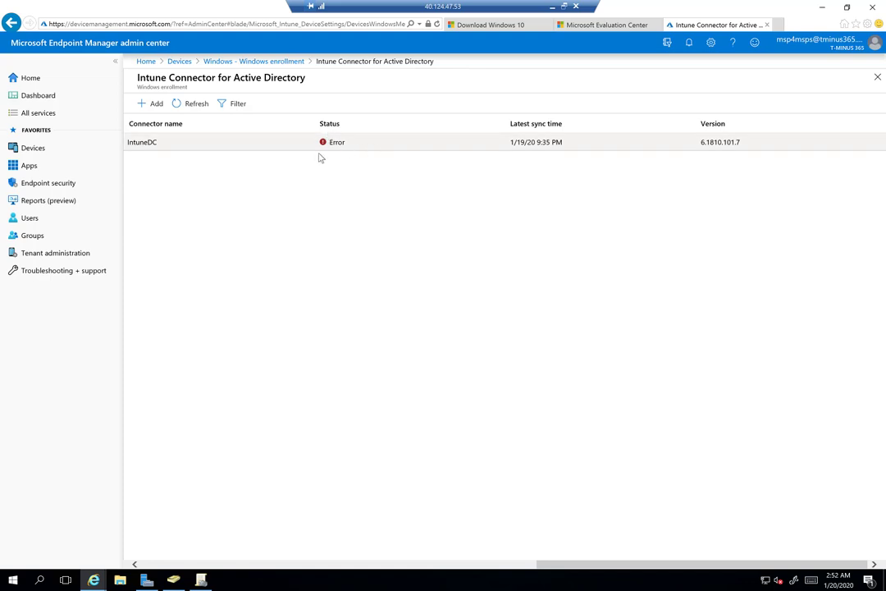
From Add connector, download, run and install the on-premises connector, accepting the licence, then choose Configure Now
click(147, 107)
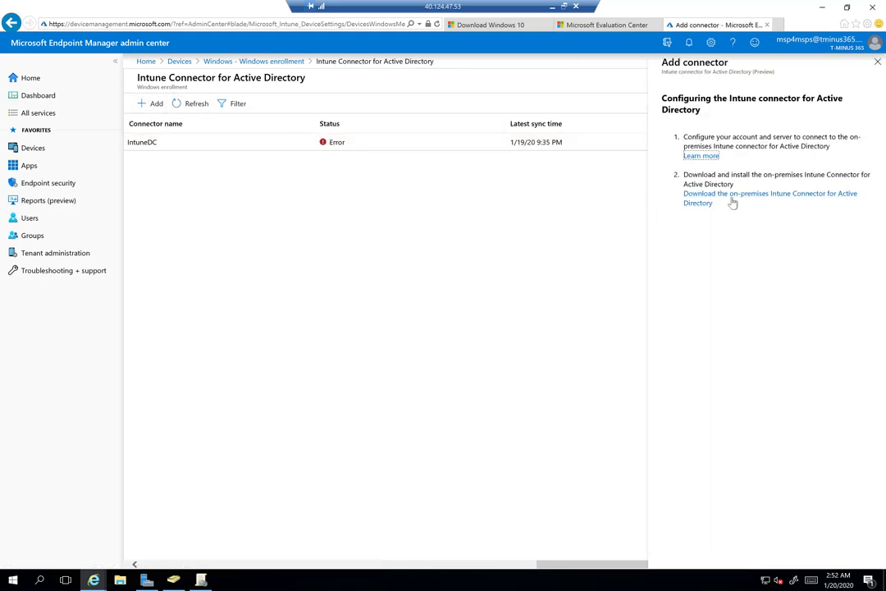
triple_click(745, 137)
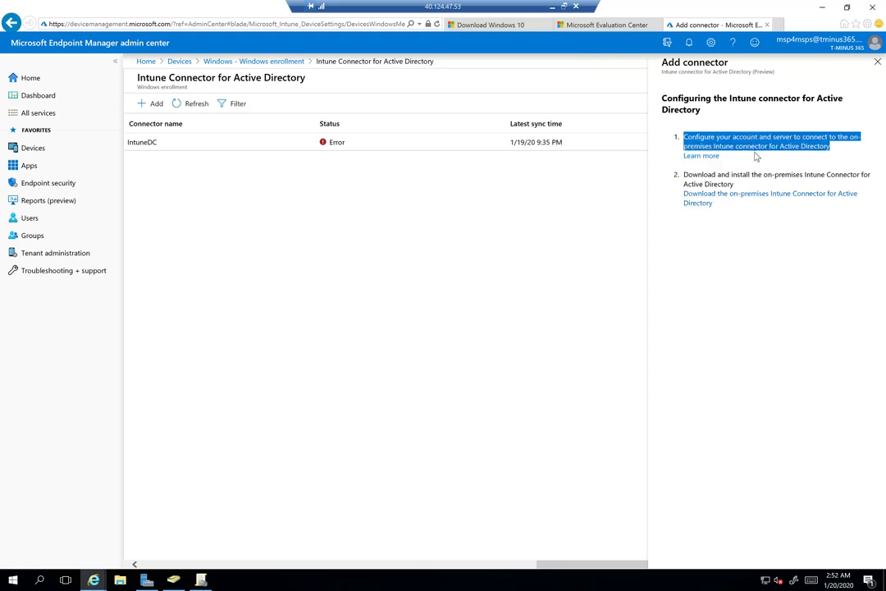
click(745, 169)
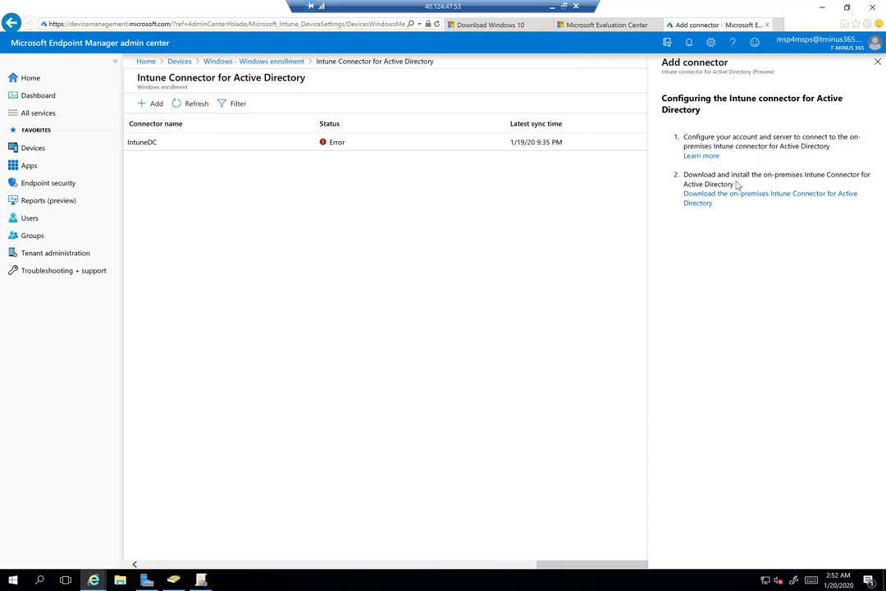
click(704, 203)
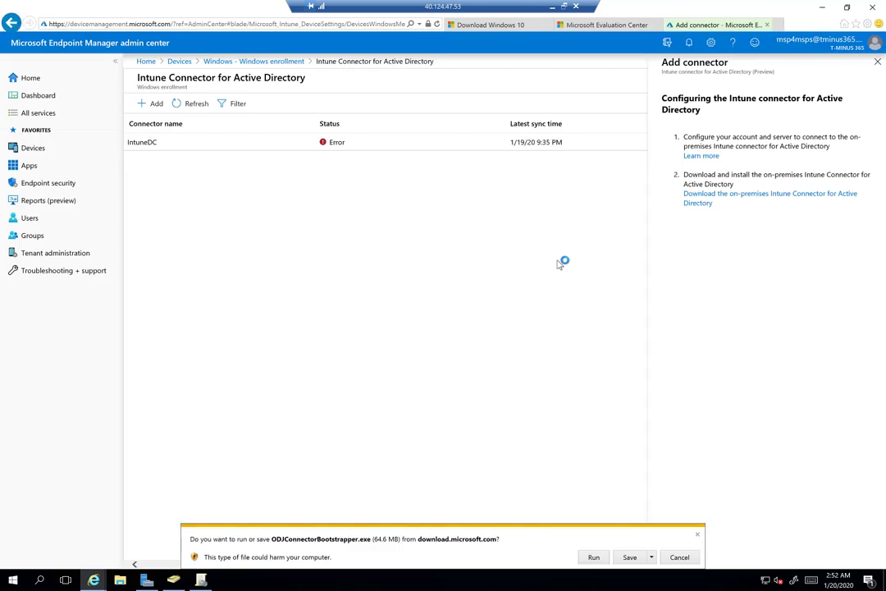
click(594, 557)
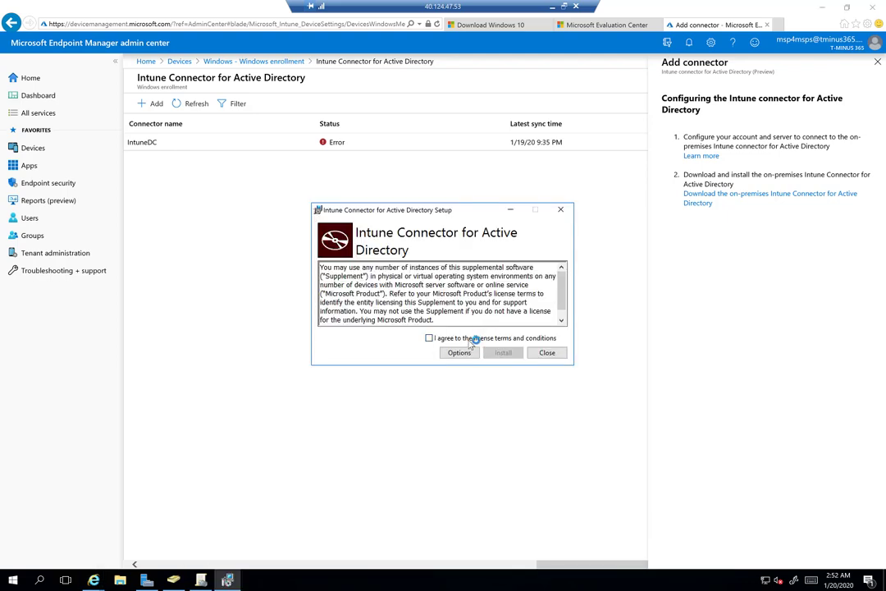
click(476, 339)
click(502, 353)
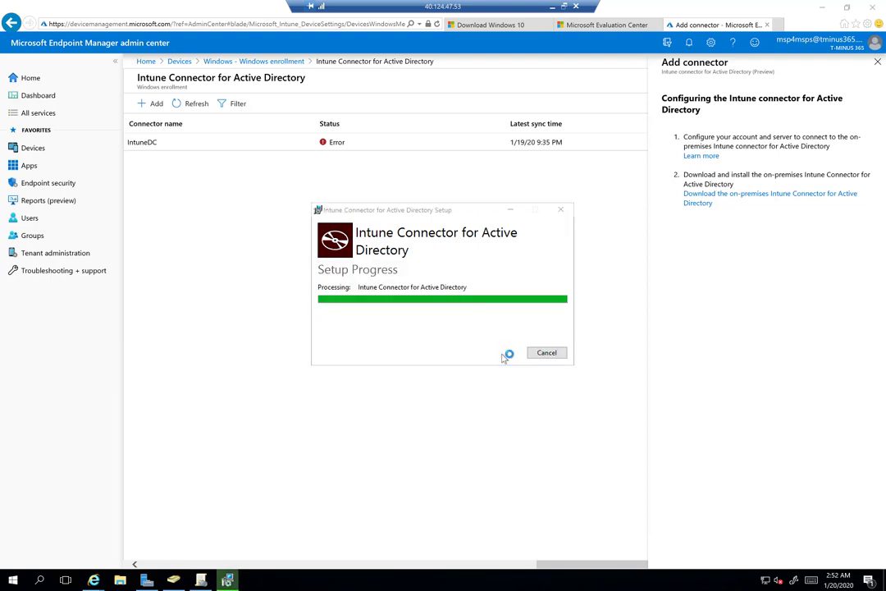
click(505, 356)
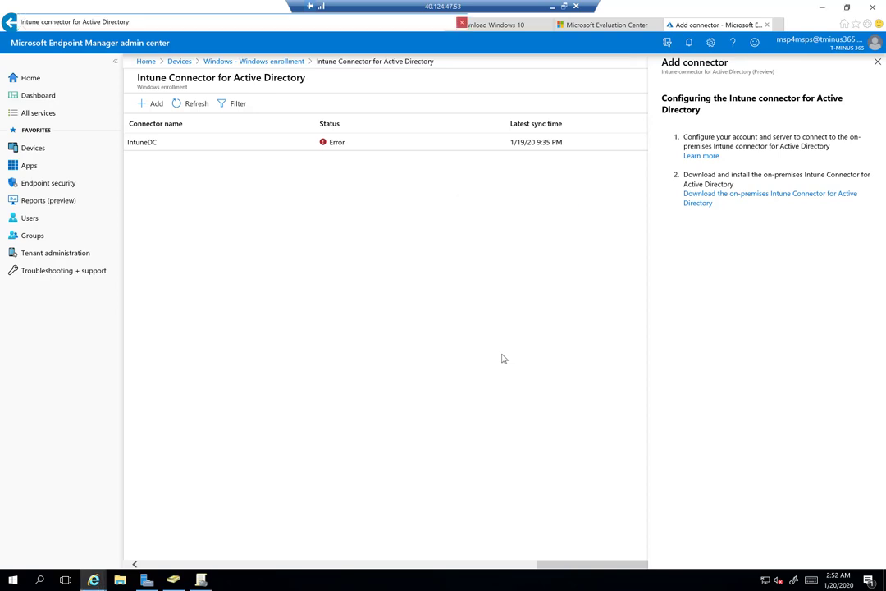
drag(223, 26, 319, 82)
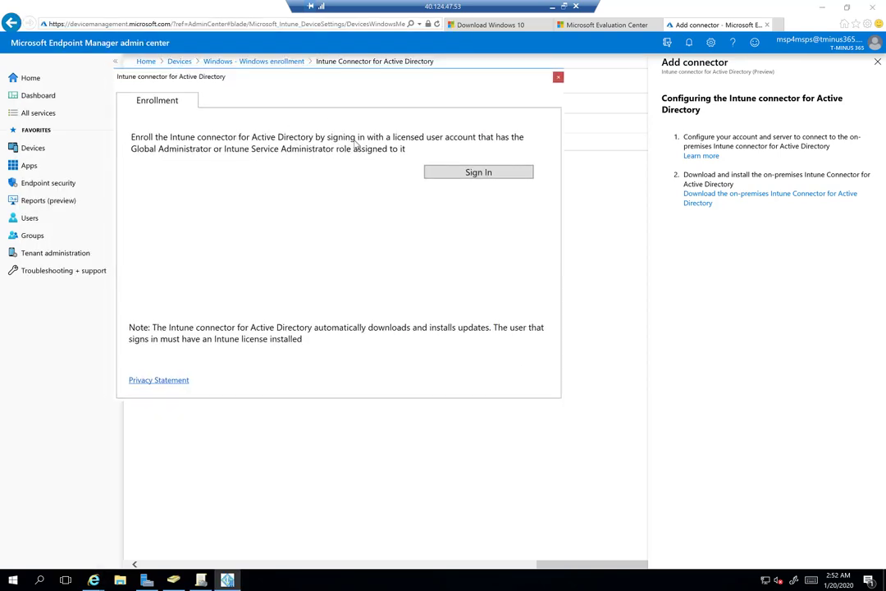
Enroll the connector by signing in with the administrator account, close its window, and refresh the list
click(457, 173)
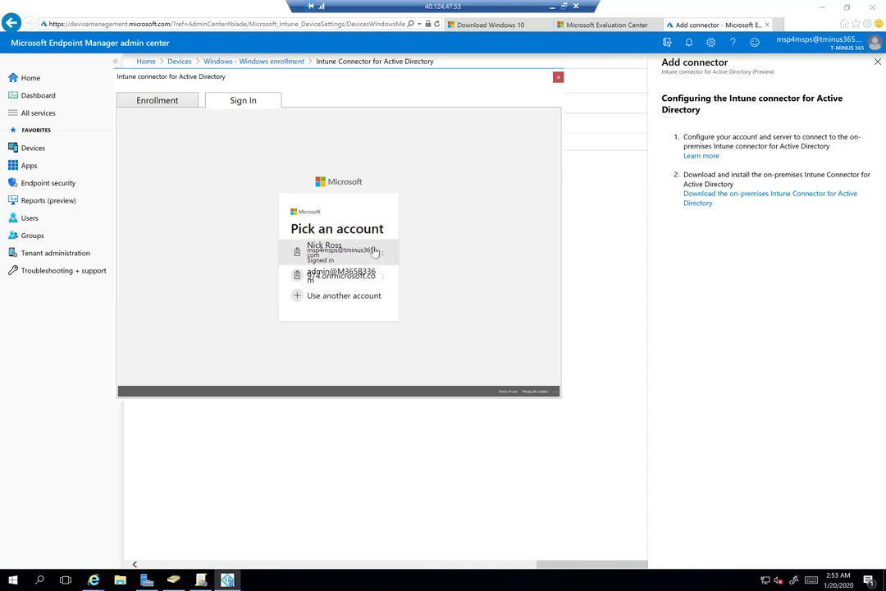
click(375, 252)
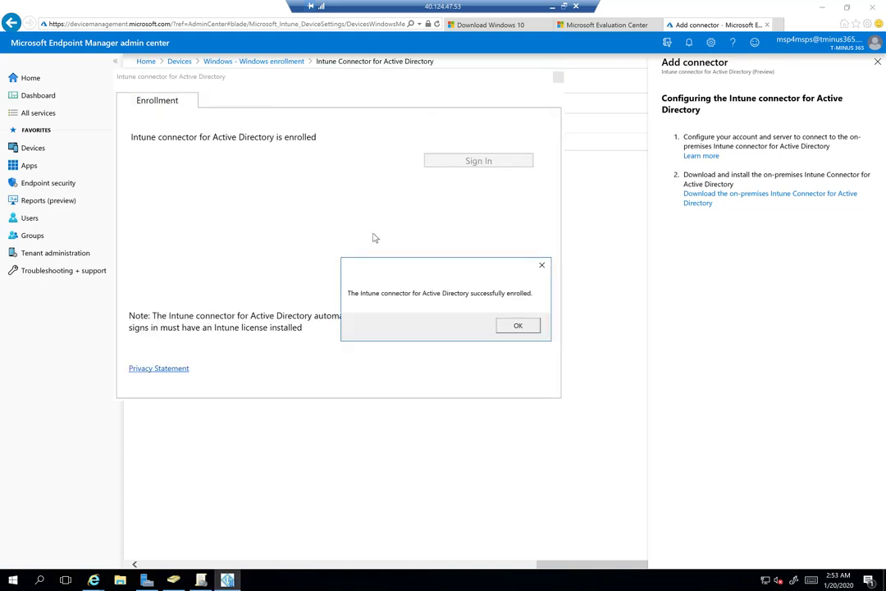
click(517, 327)
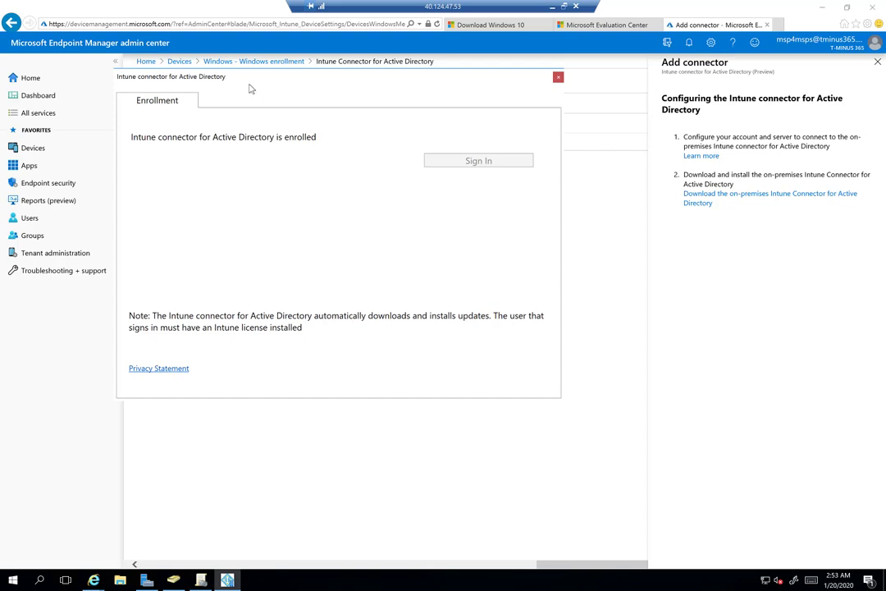
drag(253, 75, 295, 137)
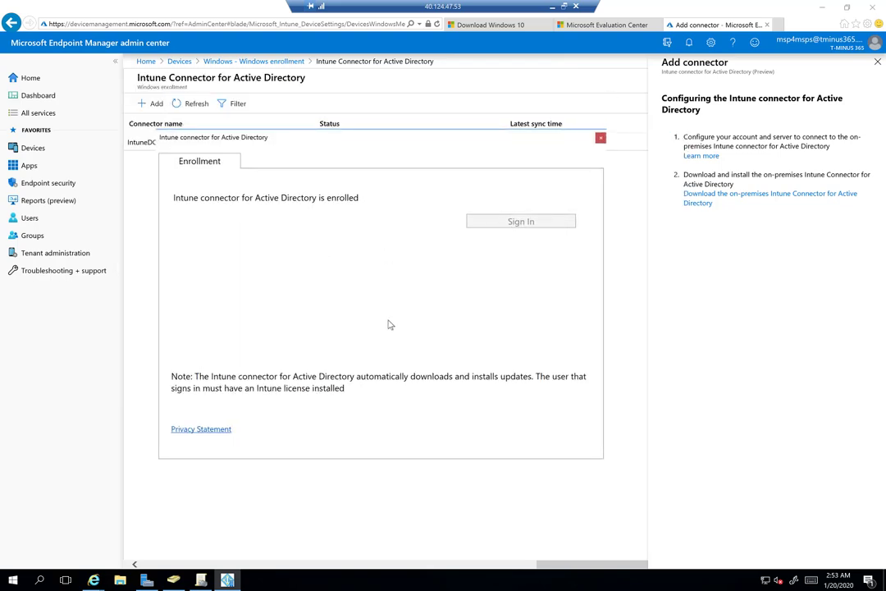
click(601, 139)
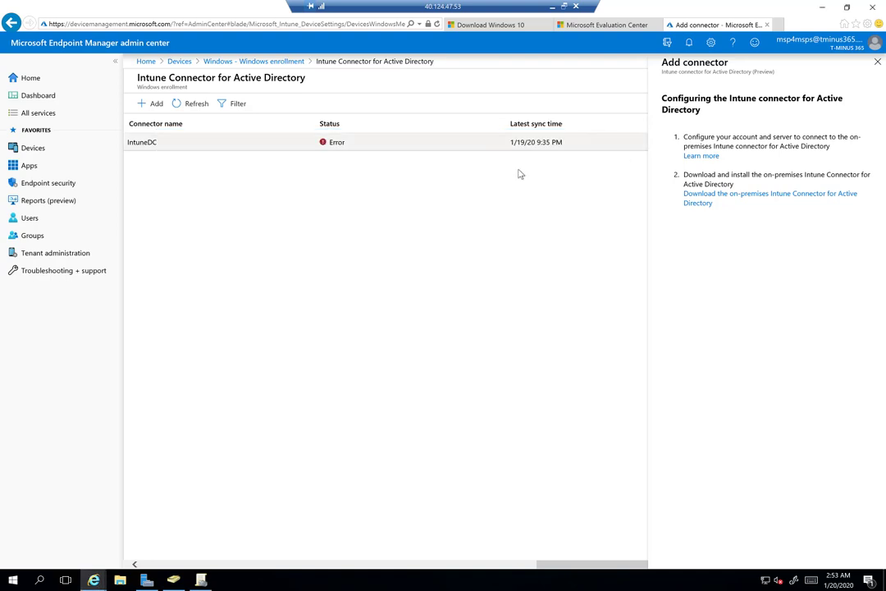
click(207, 107)
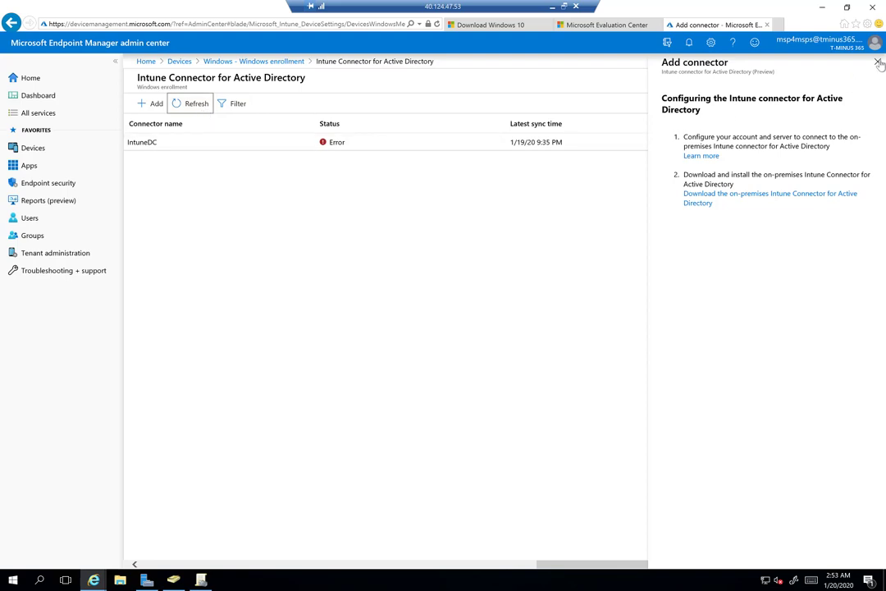
Reopen the connector list and check IntuneDC's details: Error status, version 6.1810.101.7
click(631, 137)
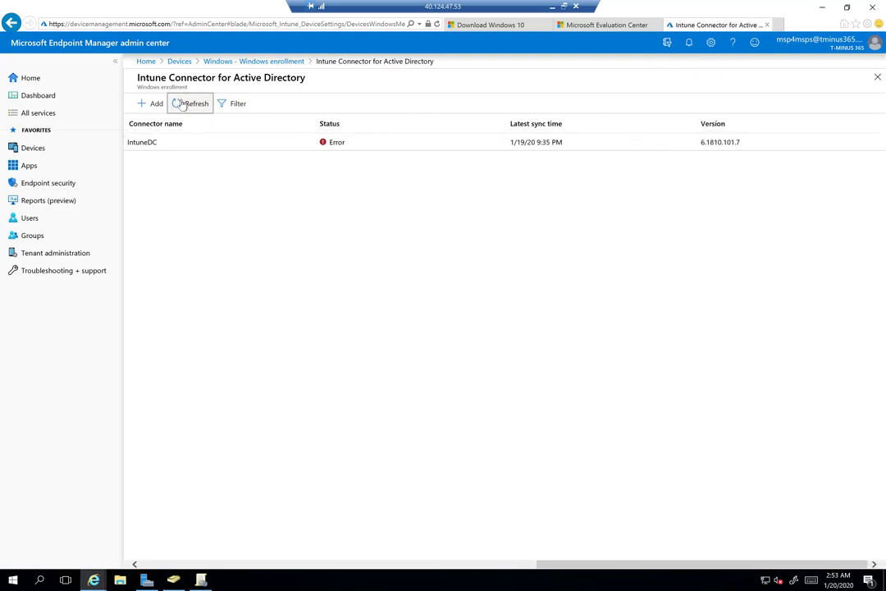
click(271, 63)
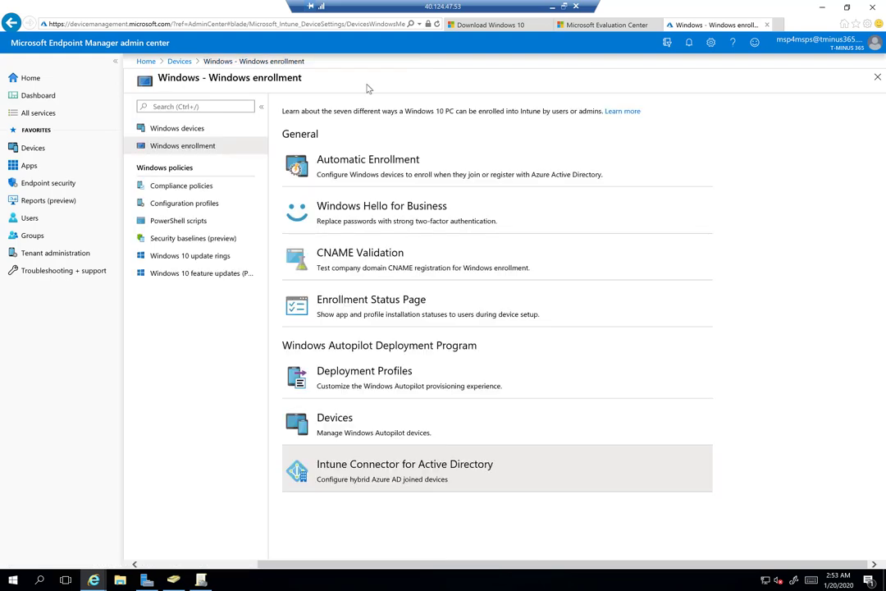
click(331, 467)
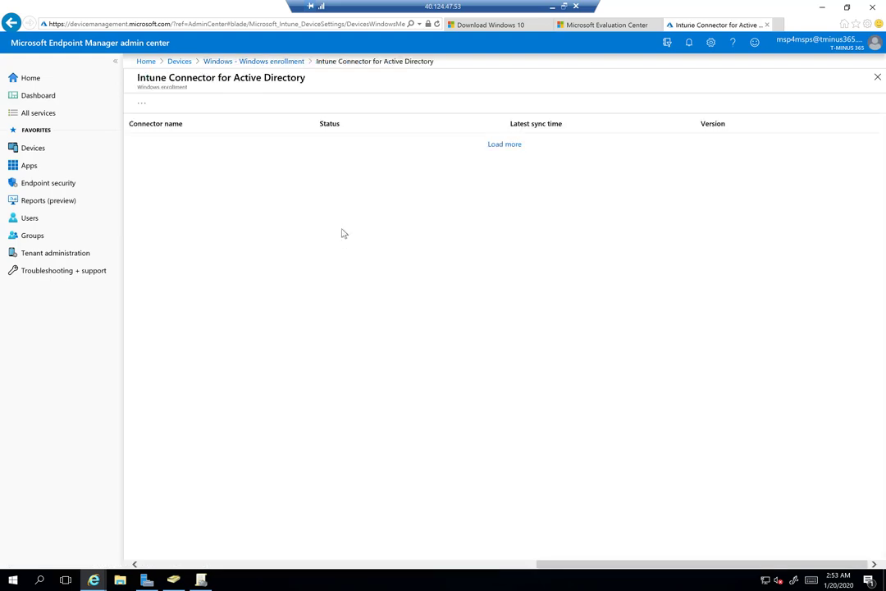
click(294, 152)
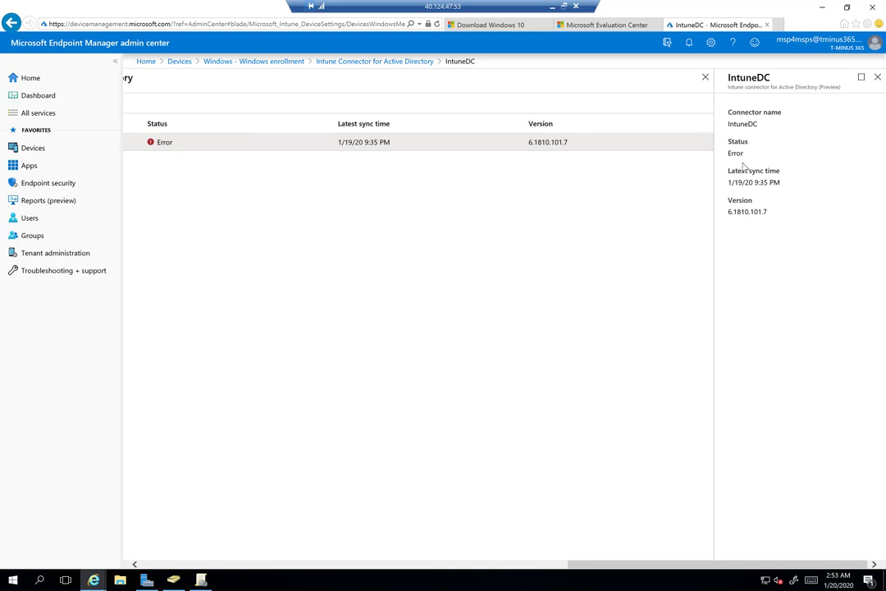
click(877, 76)
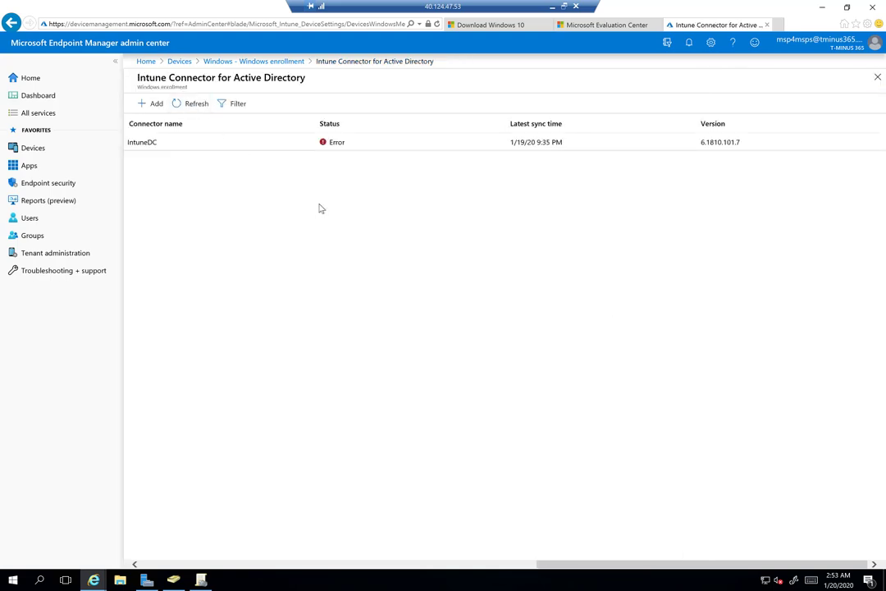
click(202, 581)
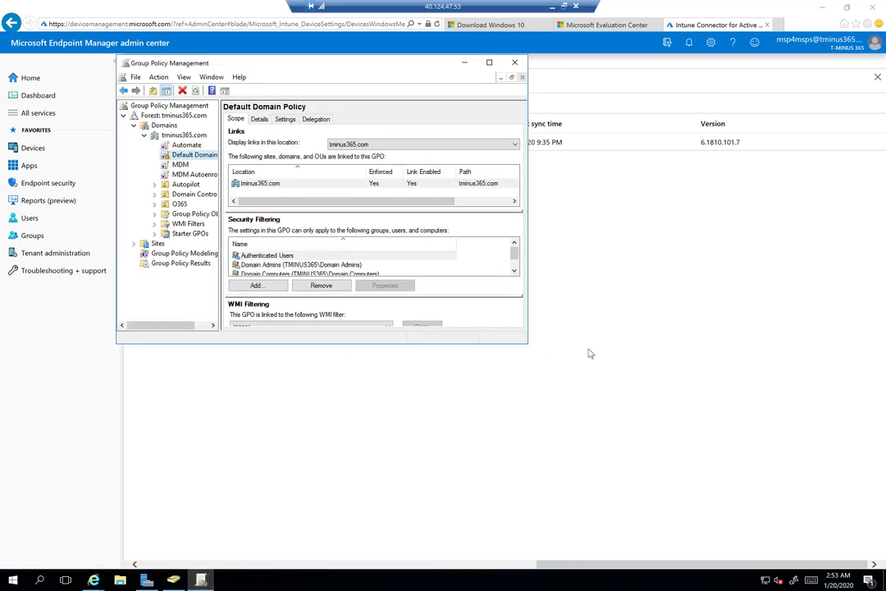
Open the Default Domain Policy for editing in Group Policy Management
drag(528, 345, 692, 441)
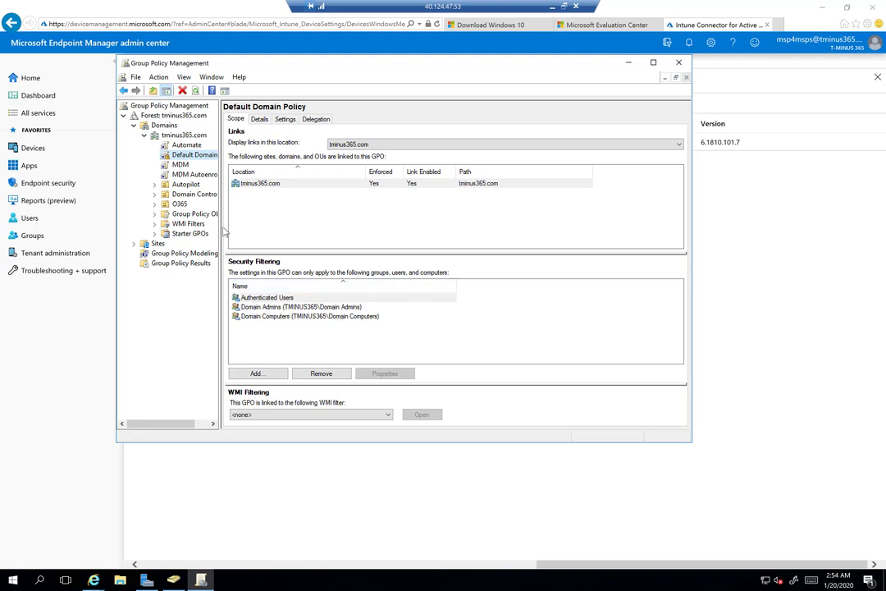
right_click(175, 156)
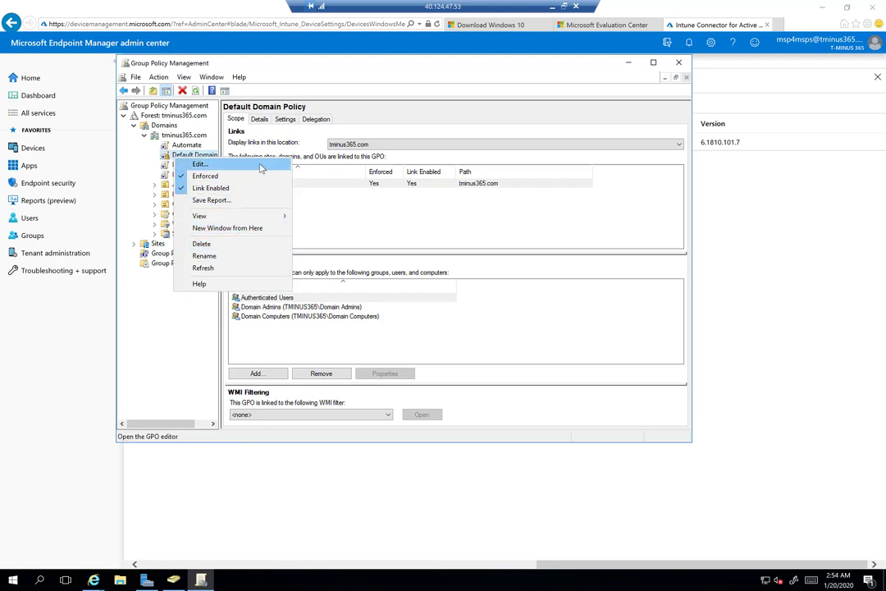
click(261, 167)
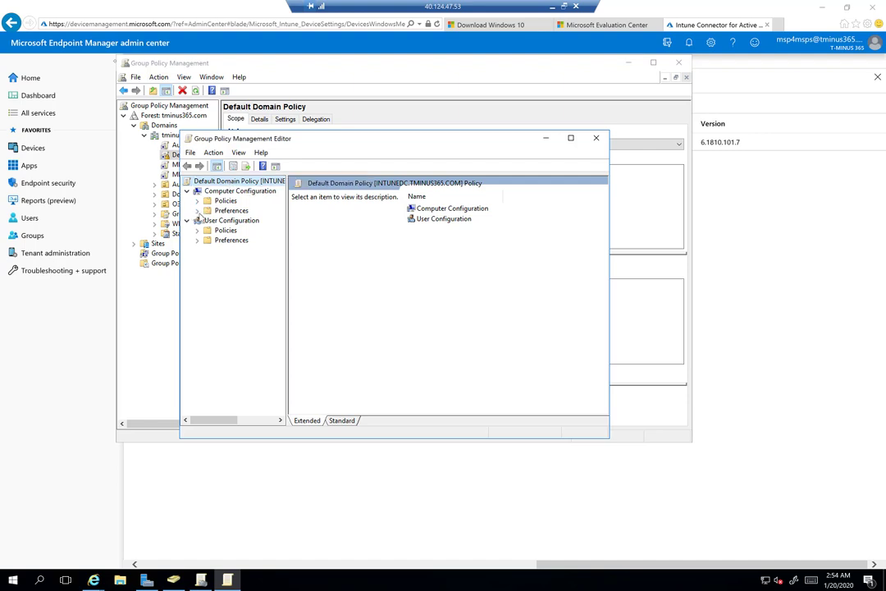
Enable 'Register domain joined computers as devices' under Windows Components > Device Registration
click(198, 211)
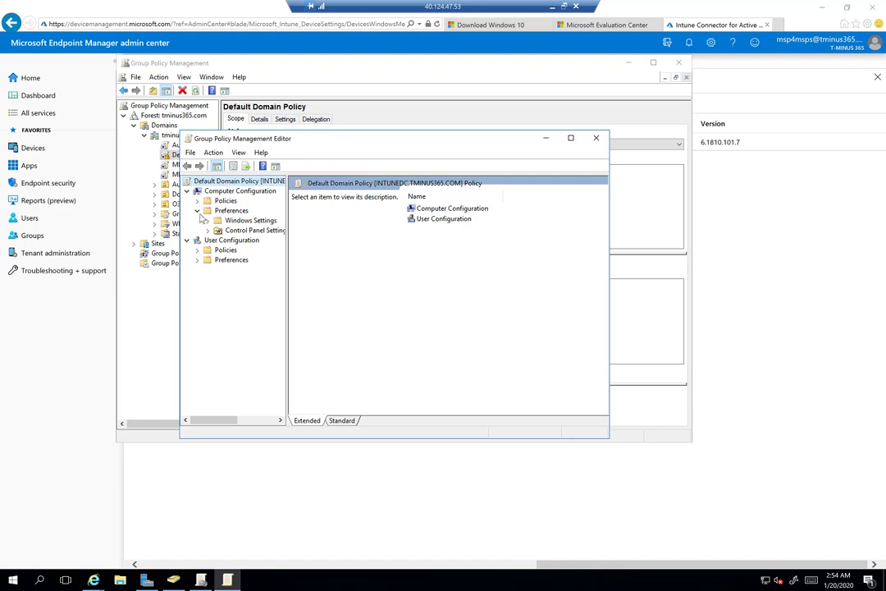
click(200, 210)
click(197, 201)
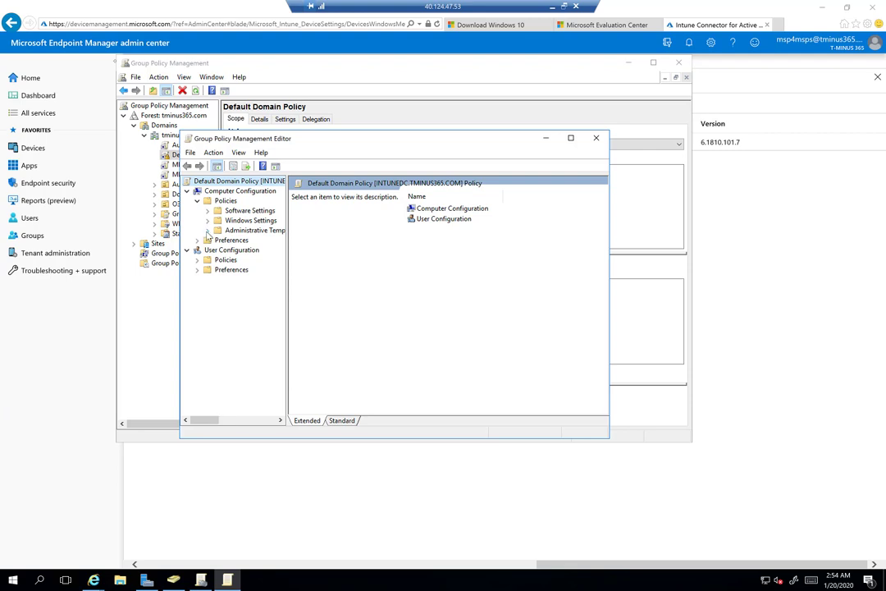
click(208, 231)
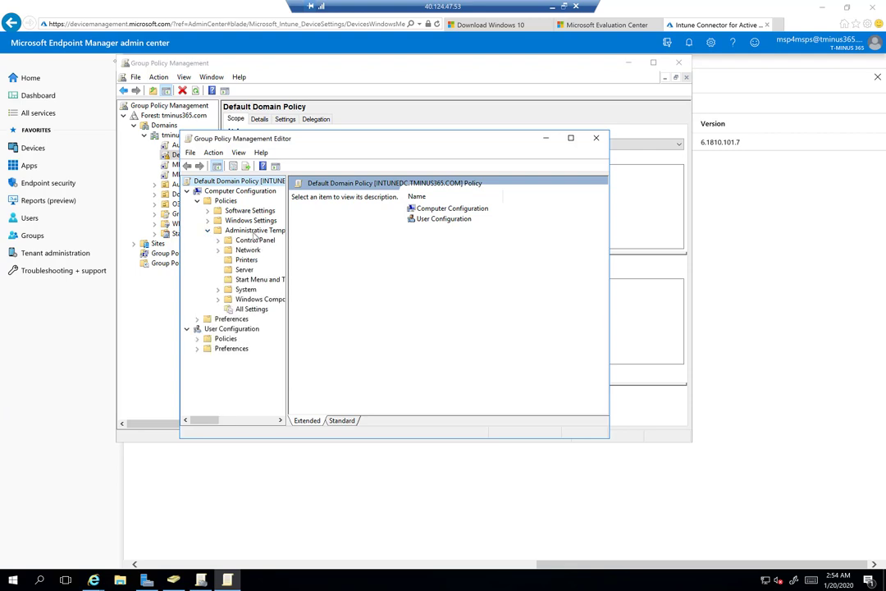
click(219, 300)
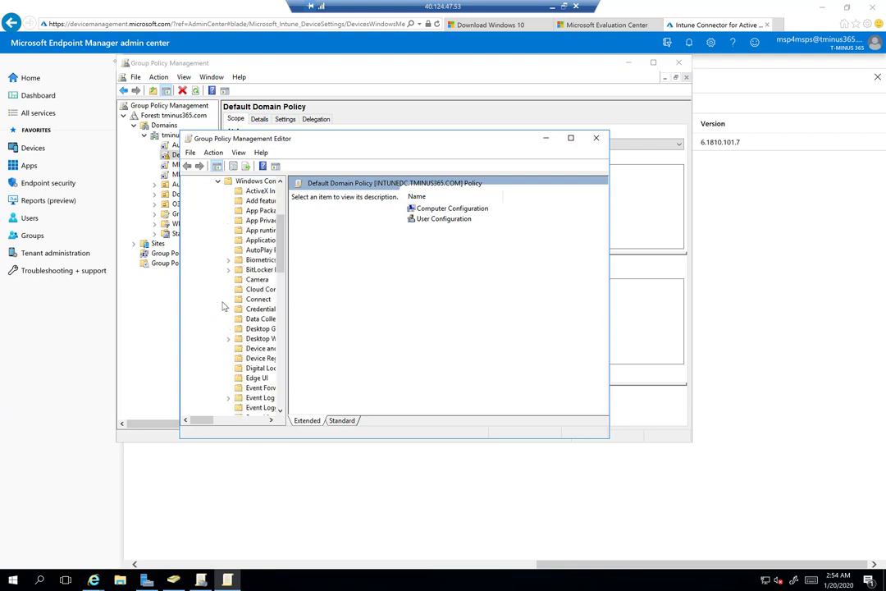
click(257, 359)
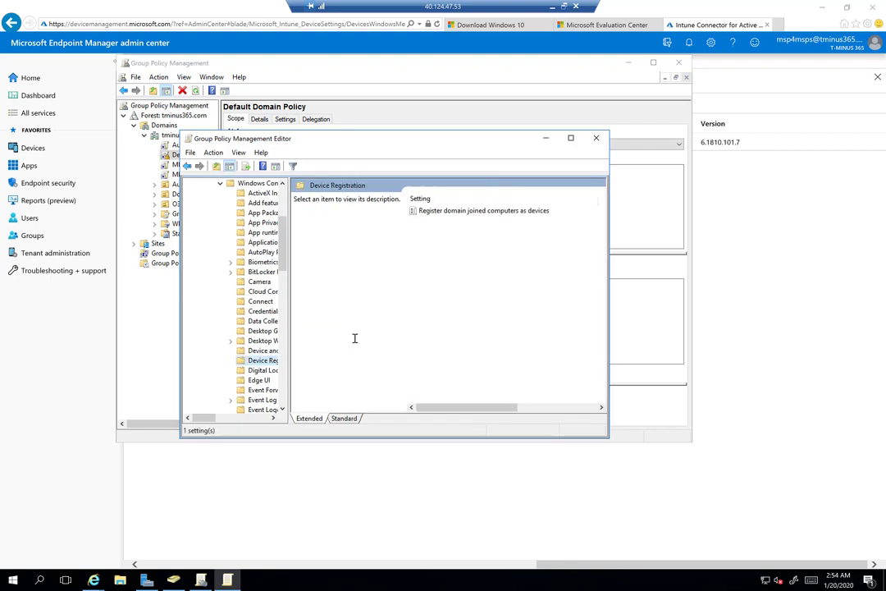
click(436, 212)
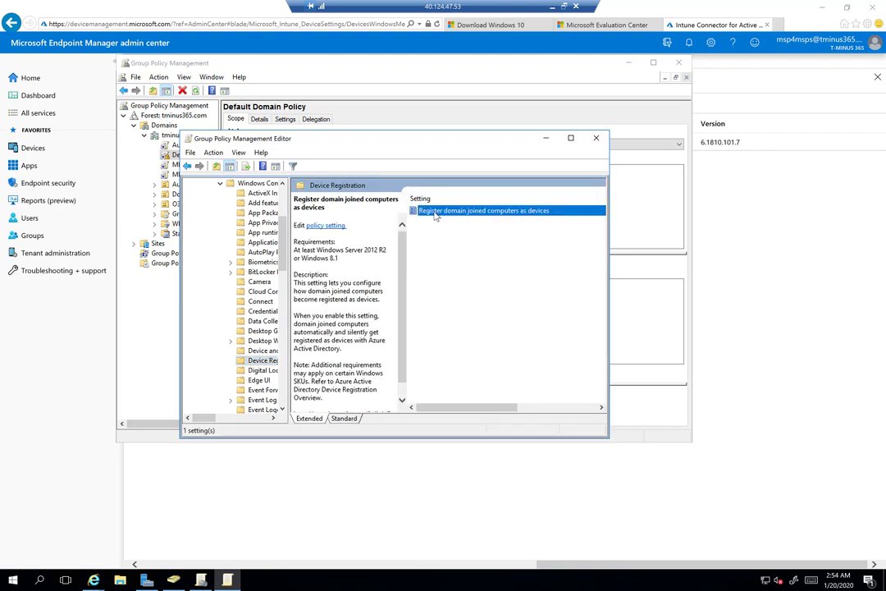
double_click(436, 212)
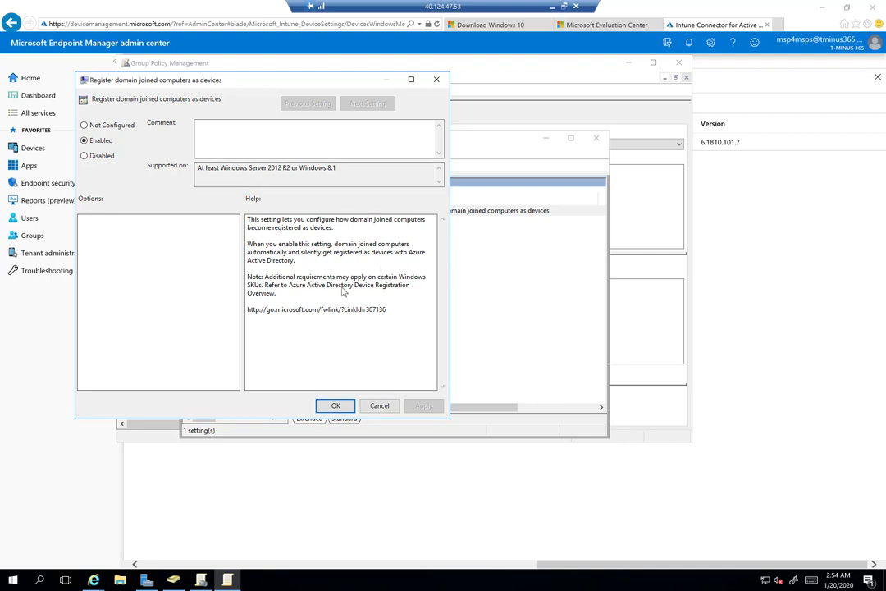
click(336, 406)
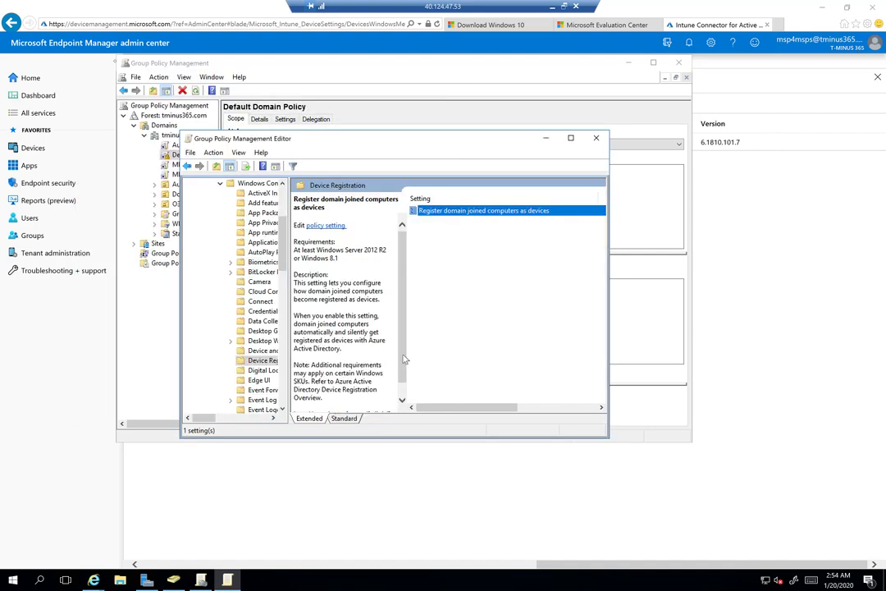
click(596, 138)
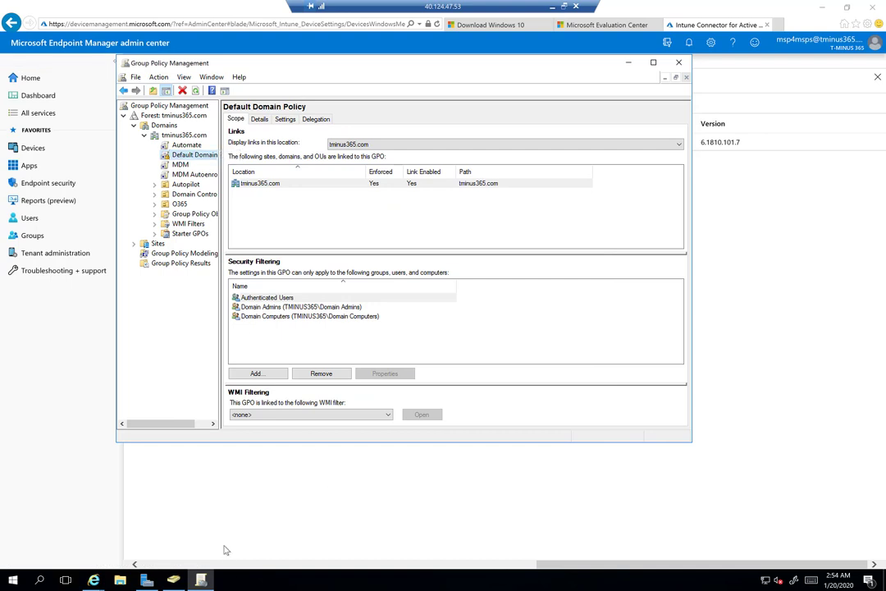
Refresh and reopen the connector list to show a second IntuneDC connector Active, synced 1/20/20 2:55 AM
click(276, 515)
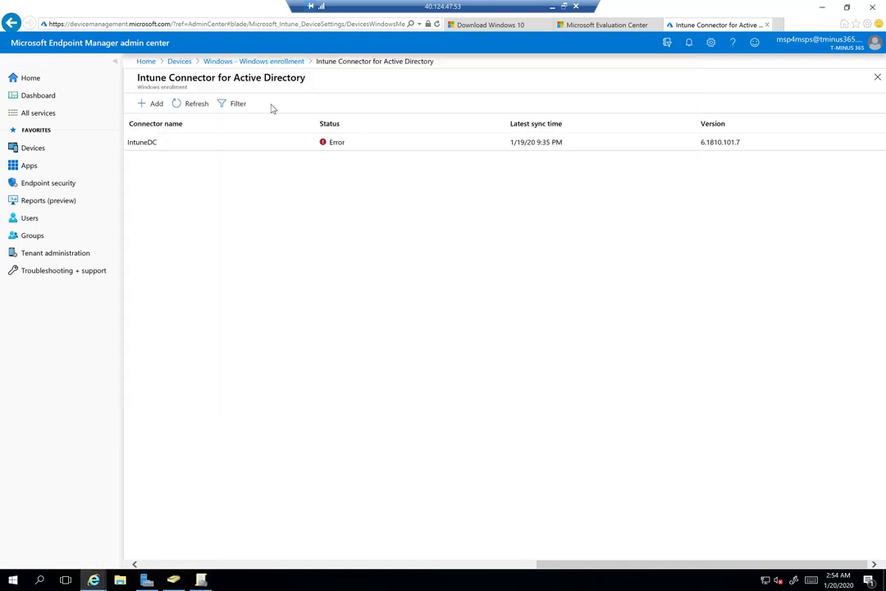
click(197, 104)
click(261, 59)
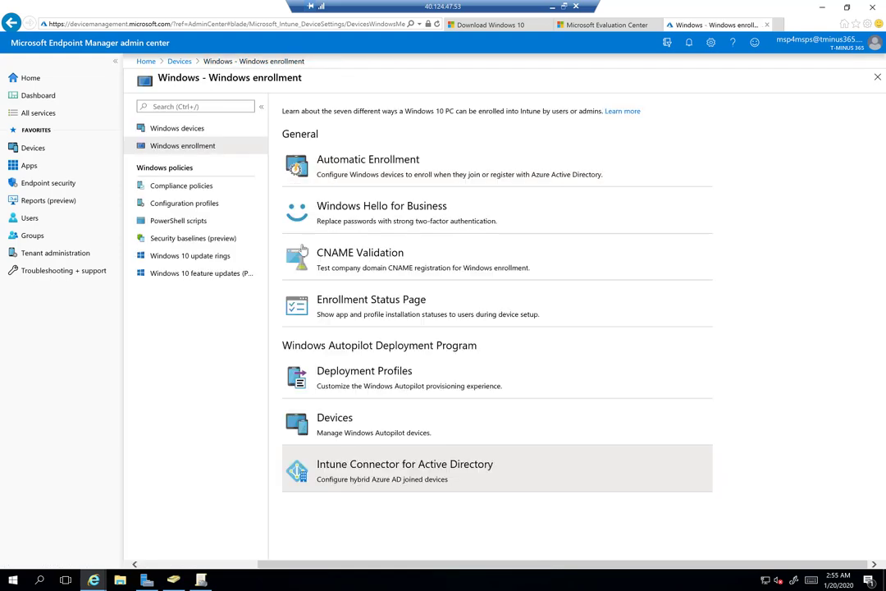
click(345, 474)
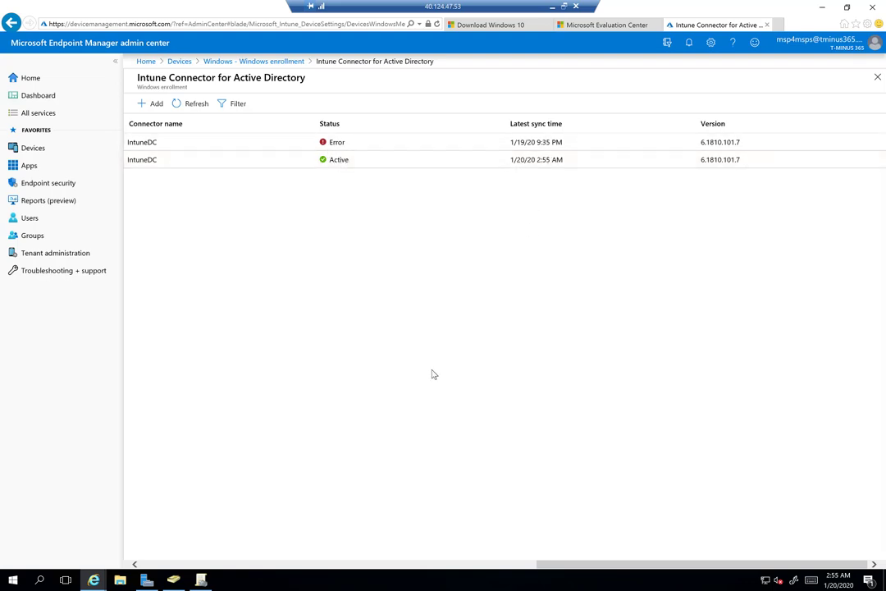
Launch Azure AD Connect from the Start menu's app list
key(super)
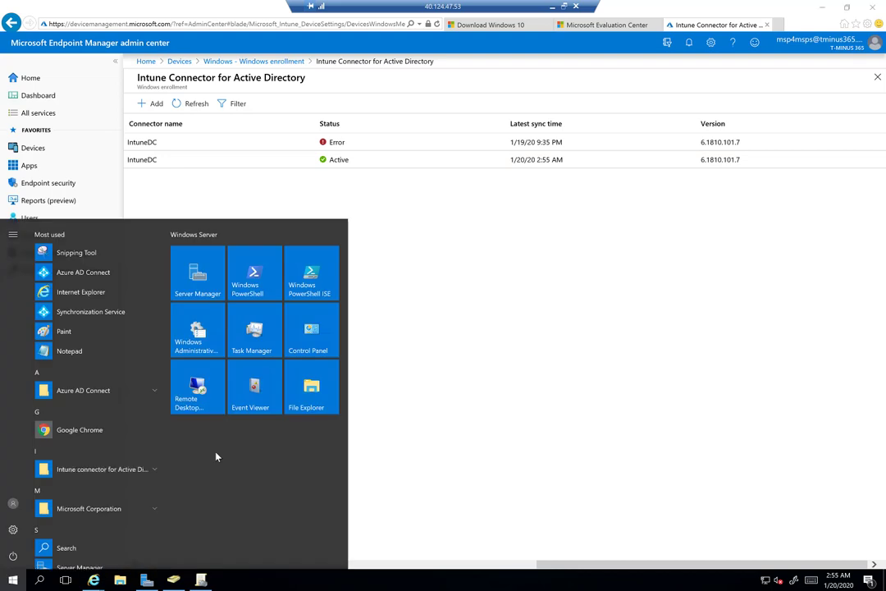
text(azure)
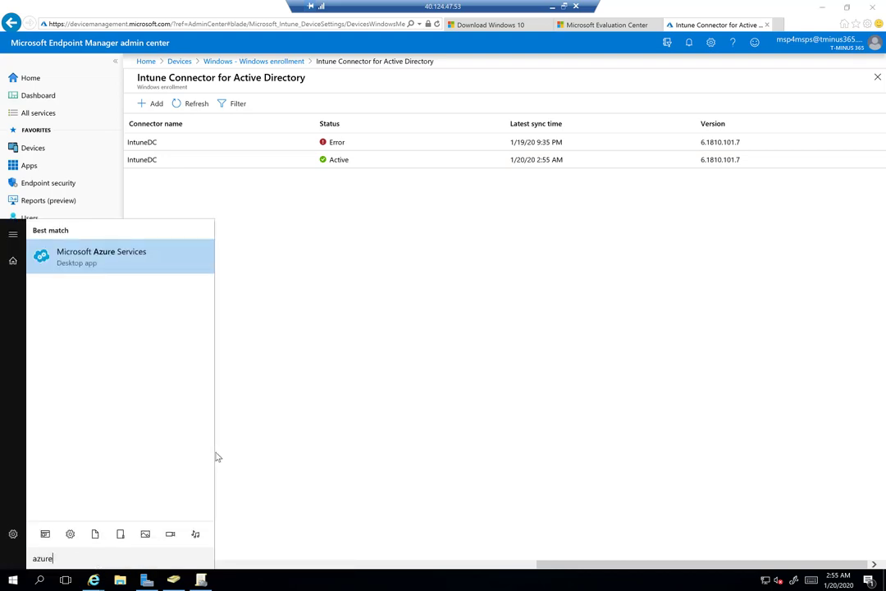
key(BackSpace)
key(BackSpace)
key(BackSpace)
key(BackSpace)
key(BackSpace)
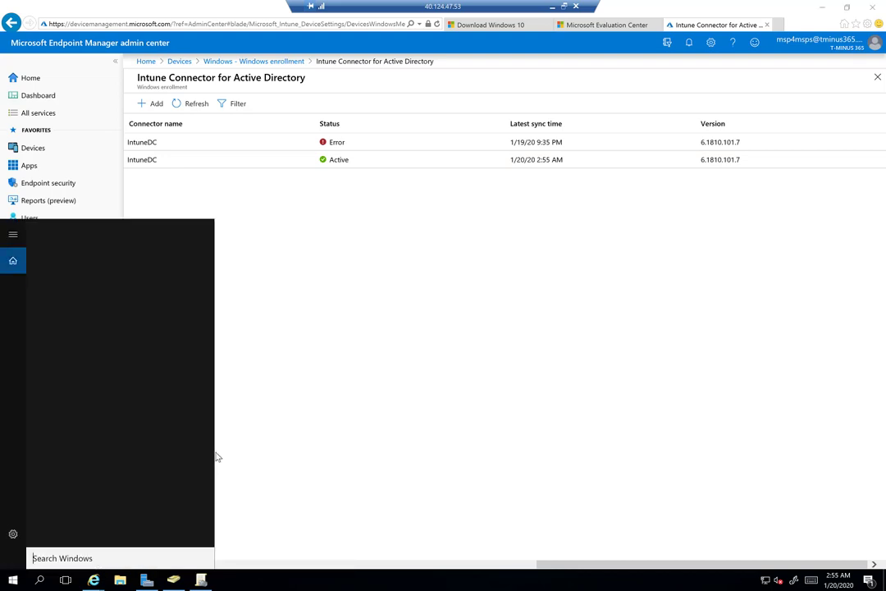
key(Escape)
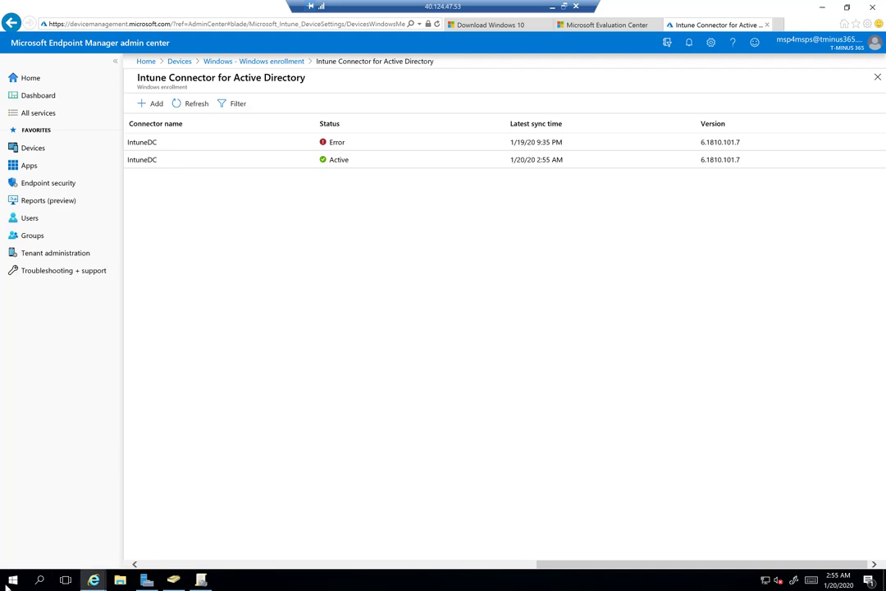
click(12, 579)
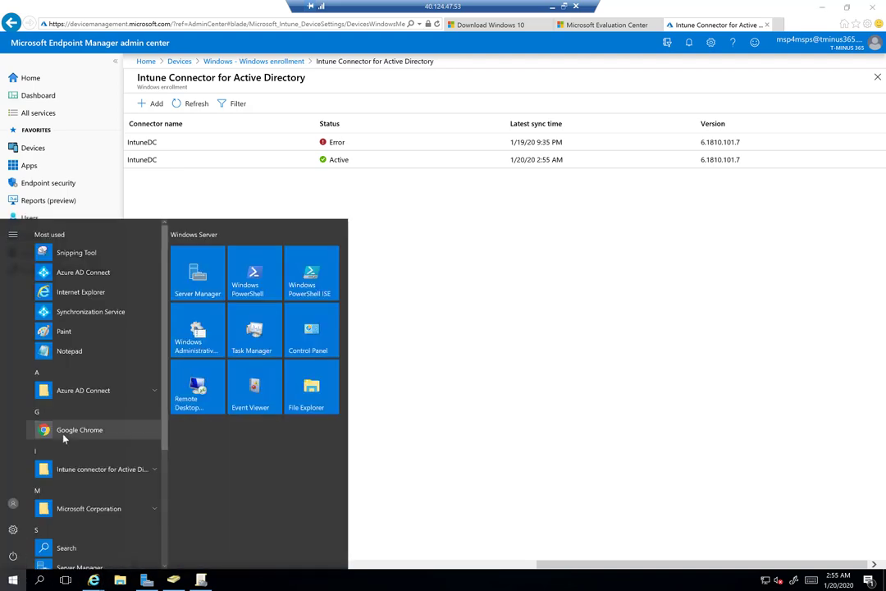
click(105, 283)
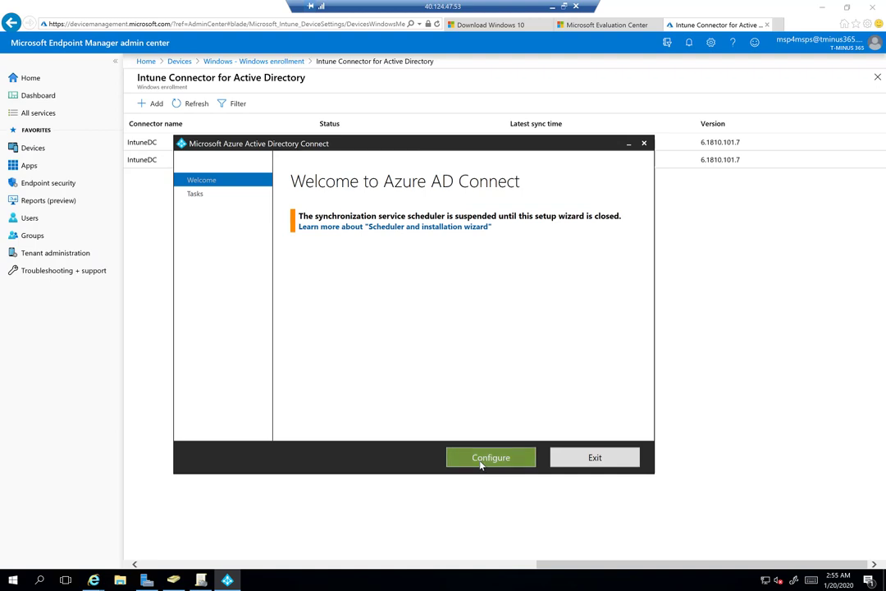
Choose Customize synchronization options and sign in to Azure AD with the admin password
click(485, 462)
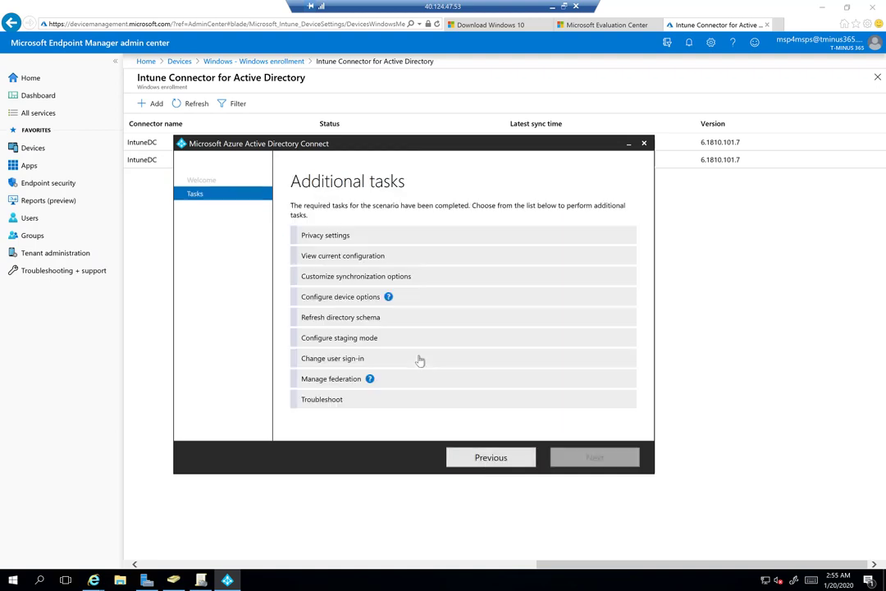
click(361, 279)
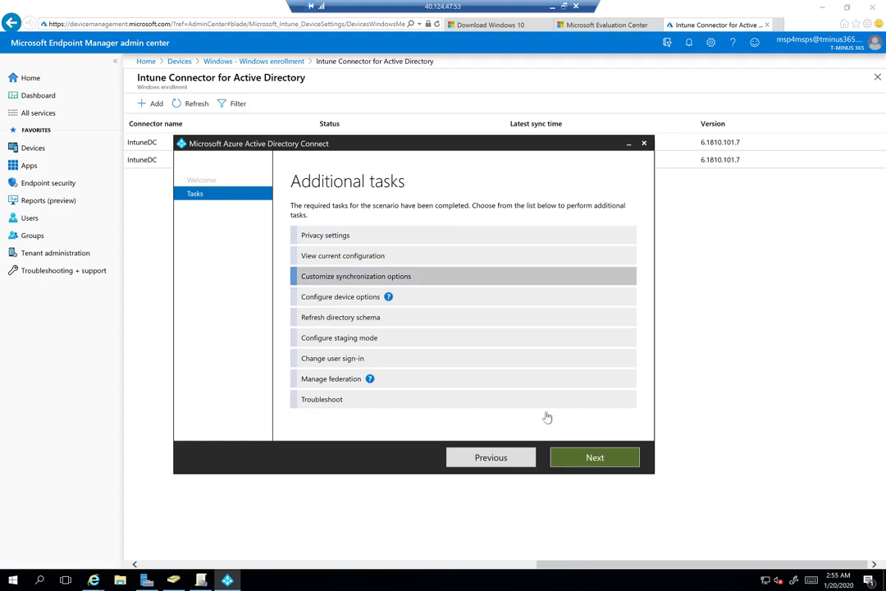
click(587, 460)
click(393, 269)
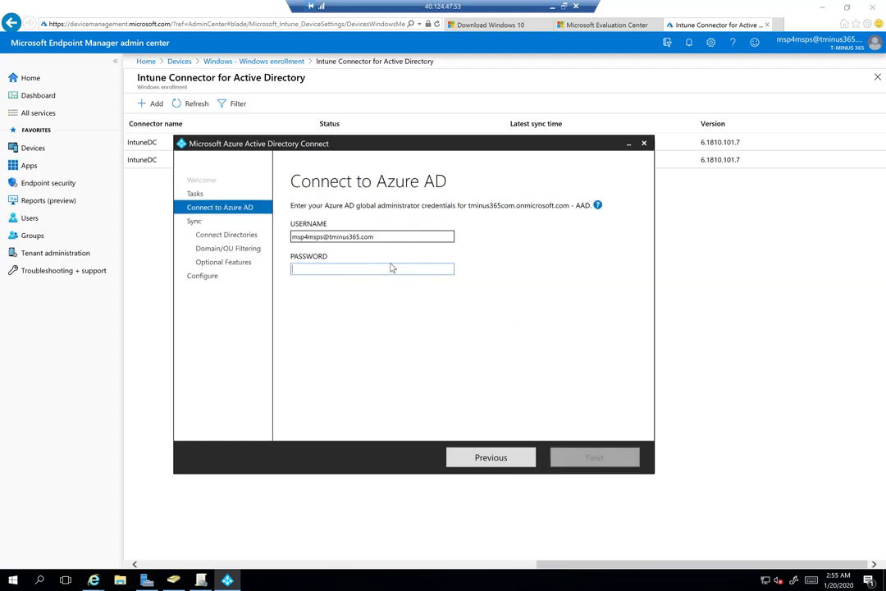
text(••)
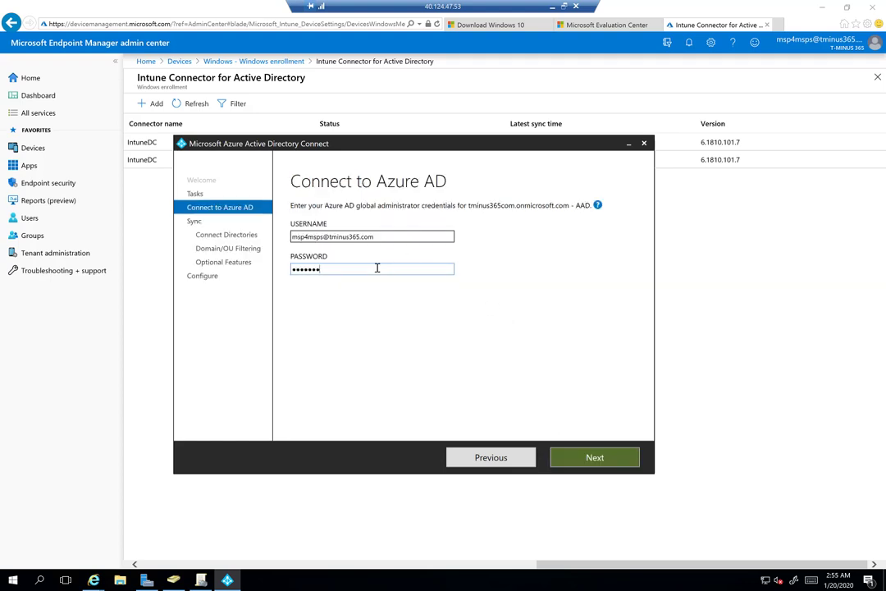
key(Return)
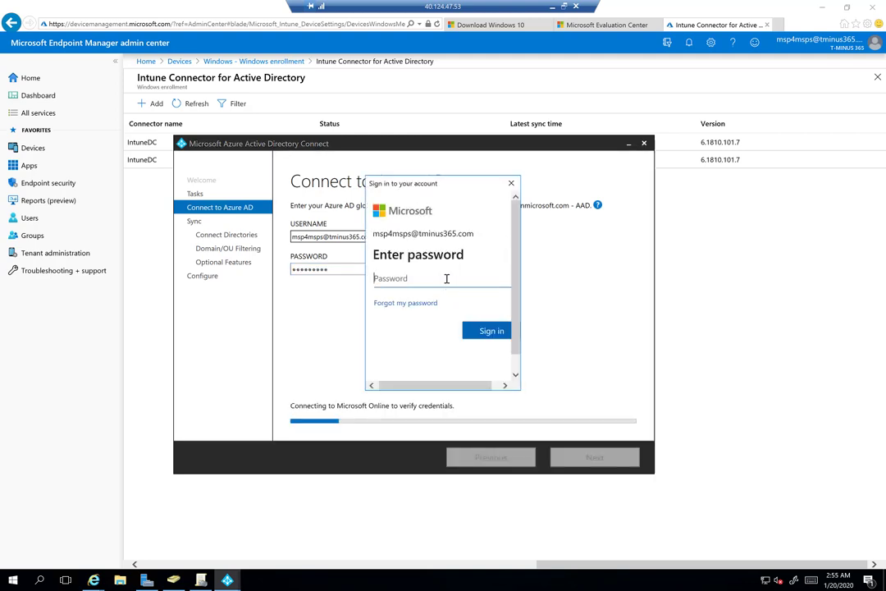
text(••••)
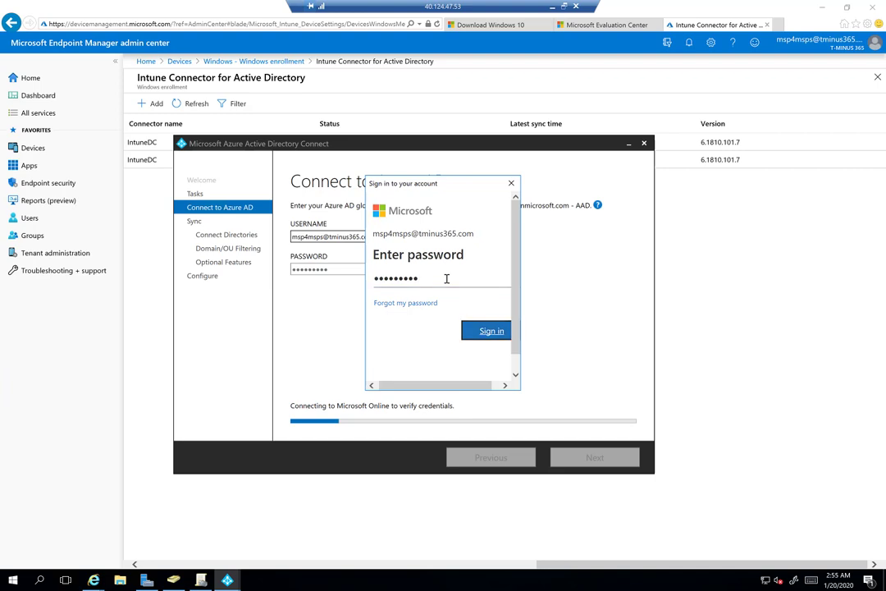
key(Return)
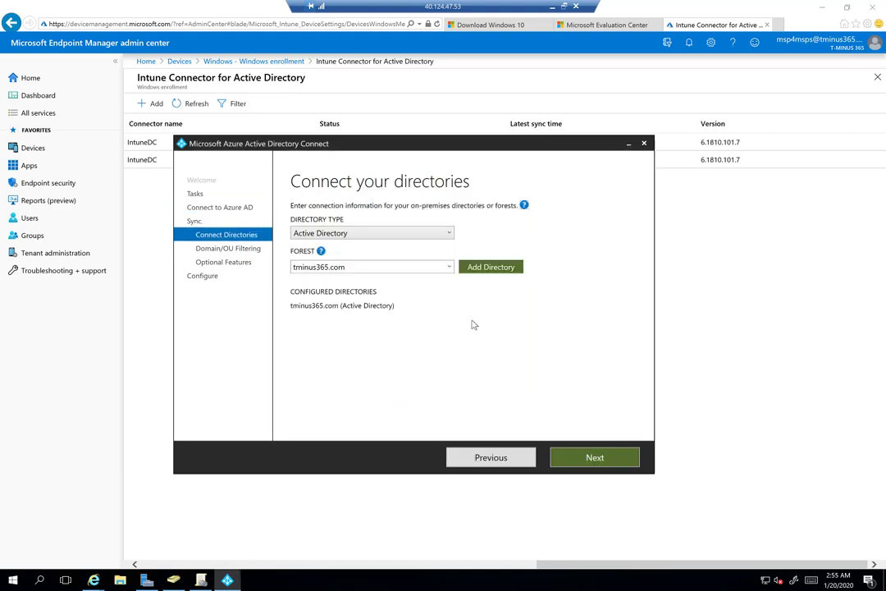
Tick the Autopilot OU under tminus365.com for sync, then continue past Optional features and Single sign-on
click(575, 457)
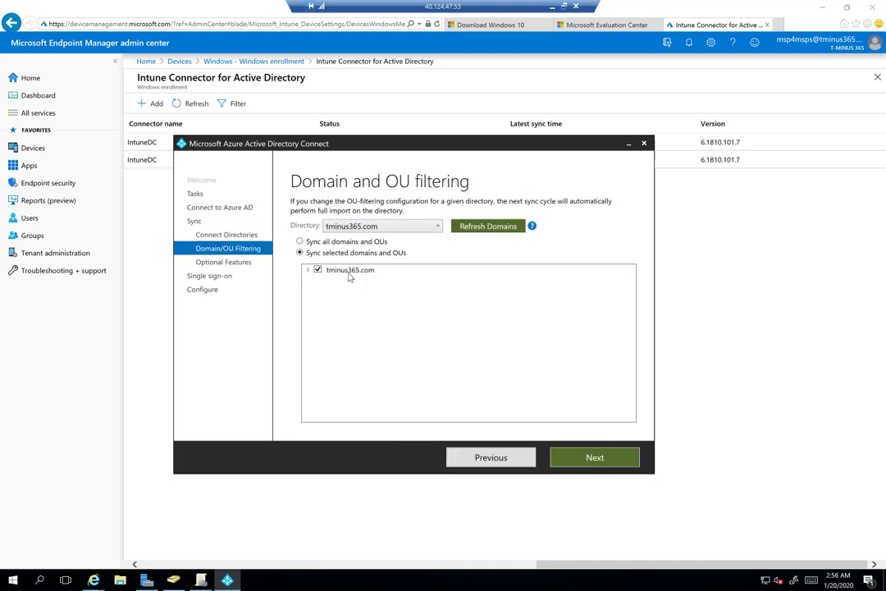
click(308, 270)
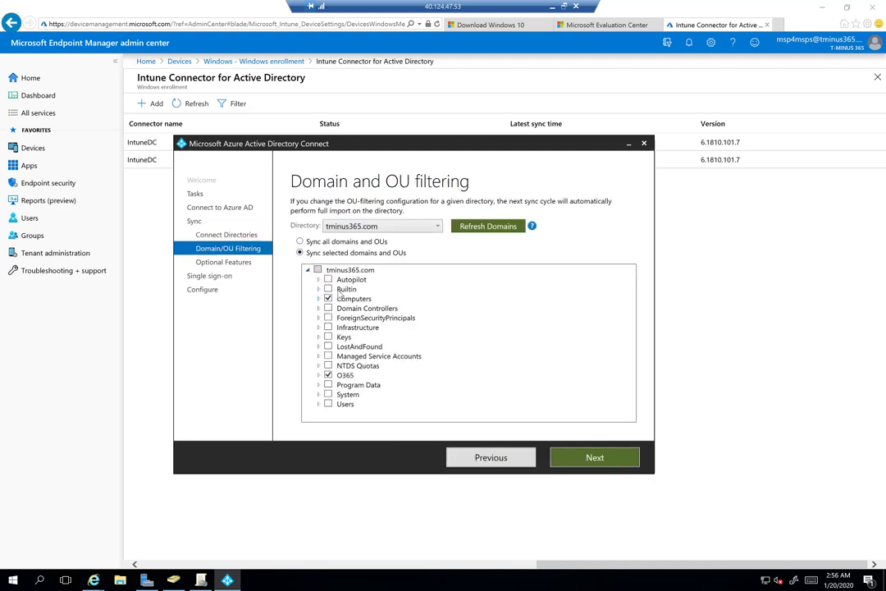
click(329, 280)
click(583, 460)
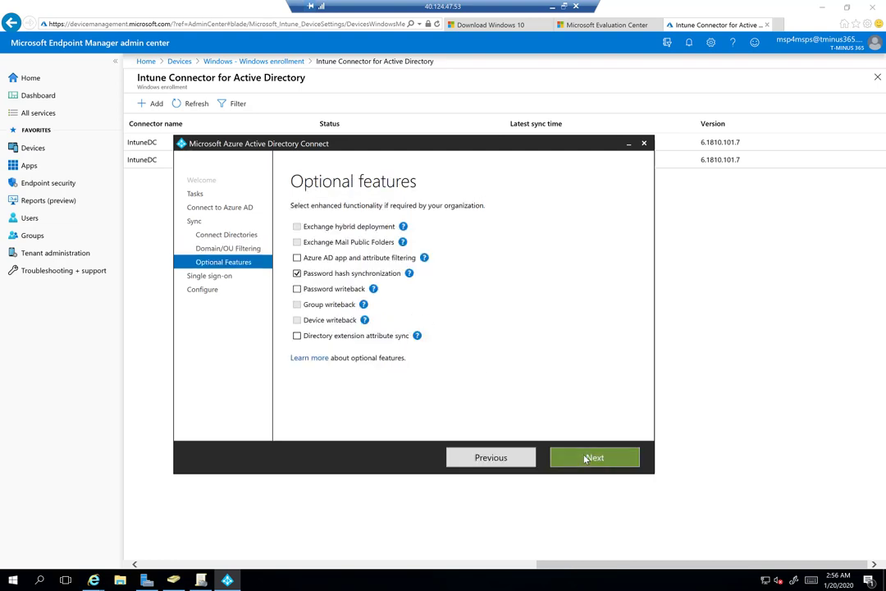
click(575, 454)
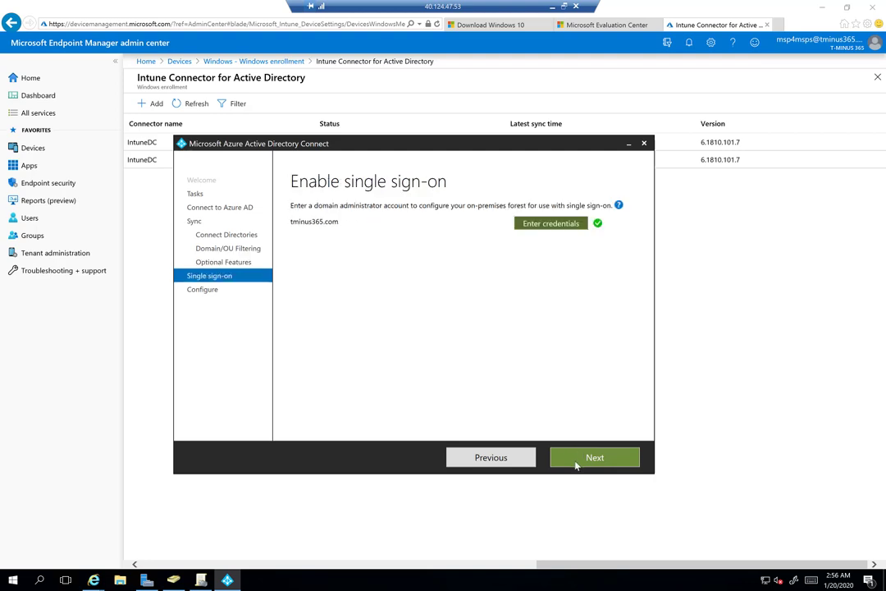
click(577, 460)
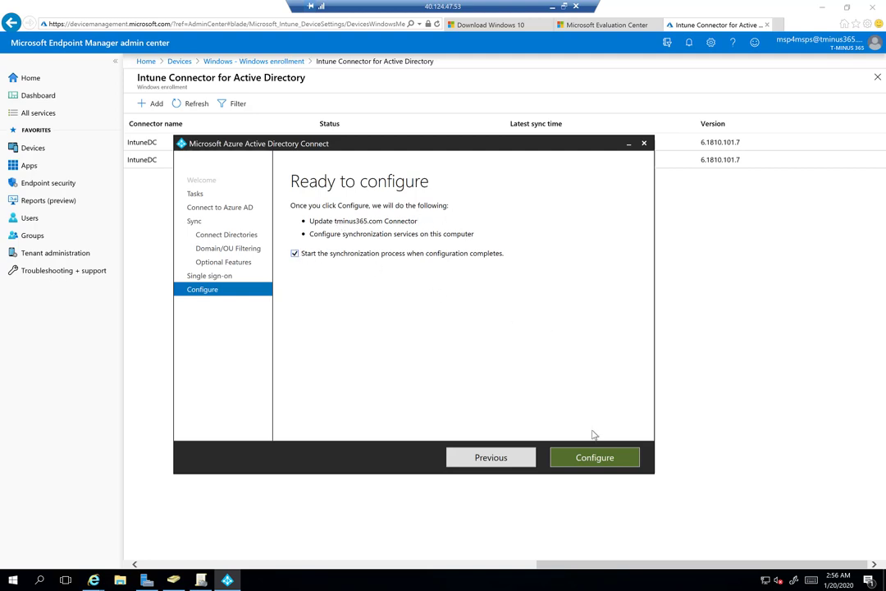
Apply the sync configuration, exit the completed wizard, and reopen Azure AD Connect to Additional tasks
click(592, 458)
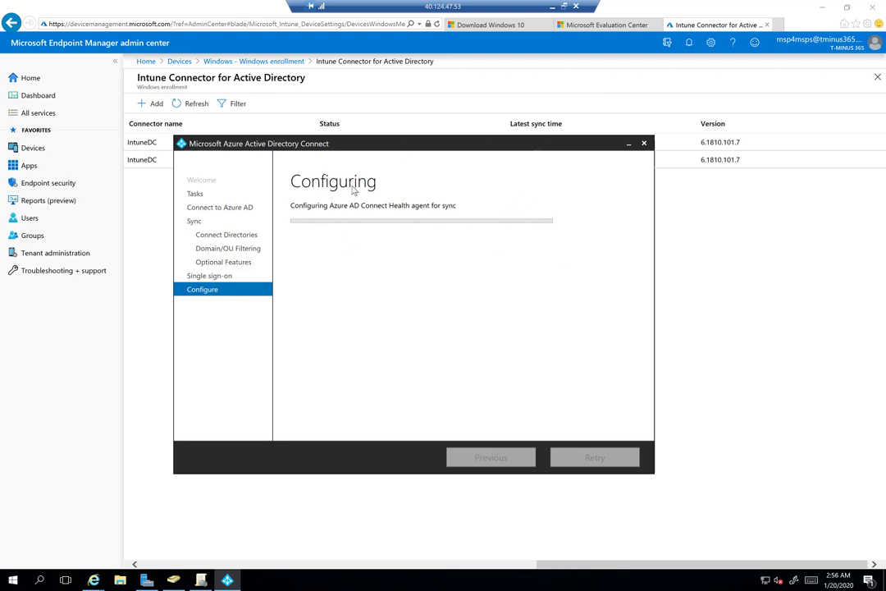
drag(301, 149, 305, 123)
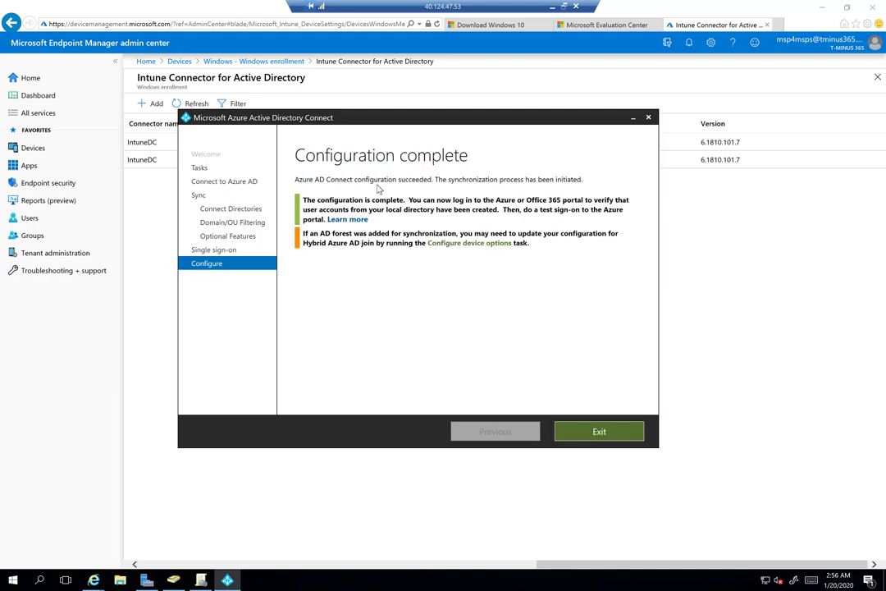
click(595, 431)
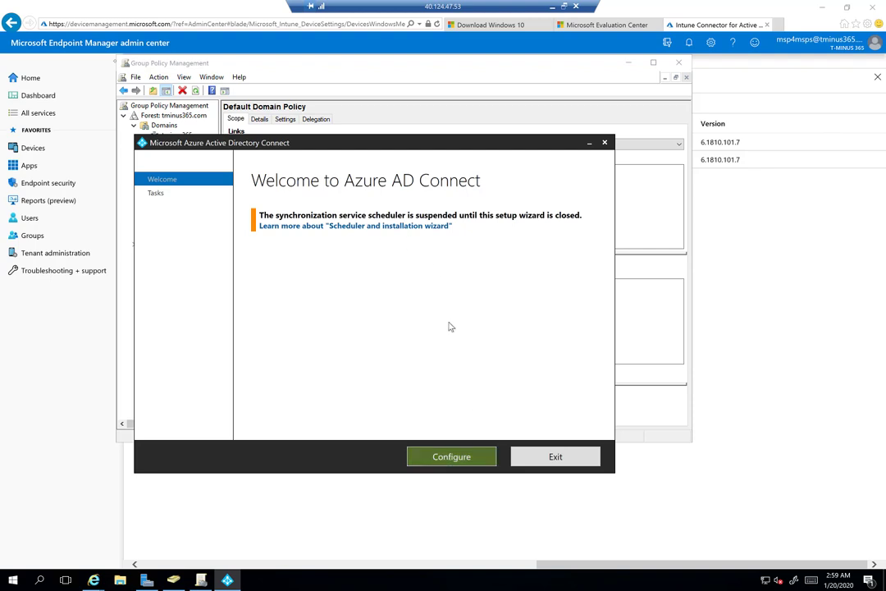
click(435, 460)
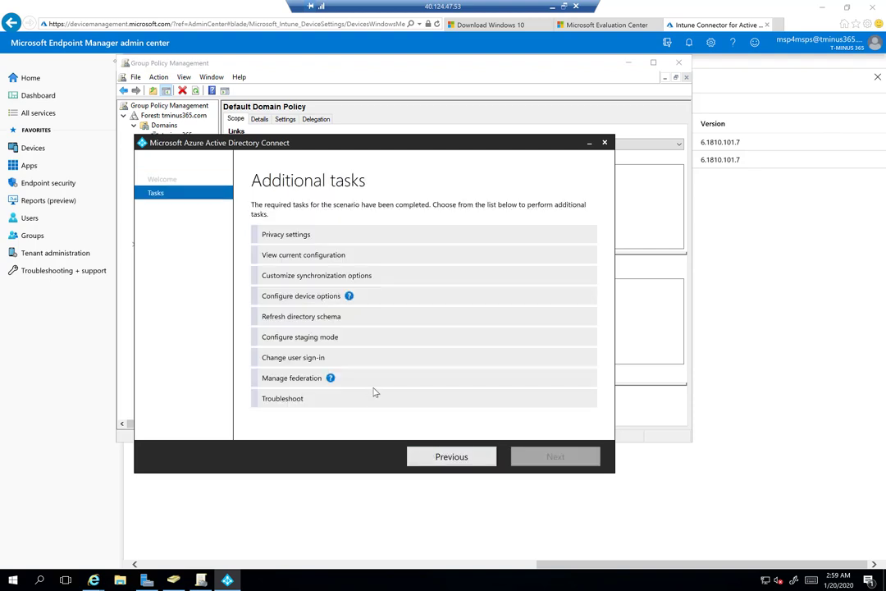
Pick Configure device options and sign in to Azure AD with the administrator password
click(319, 299)
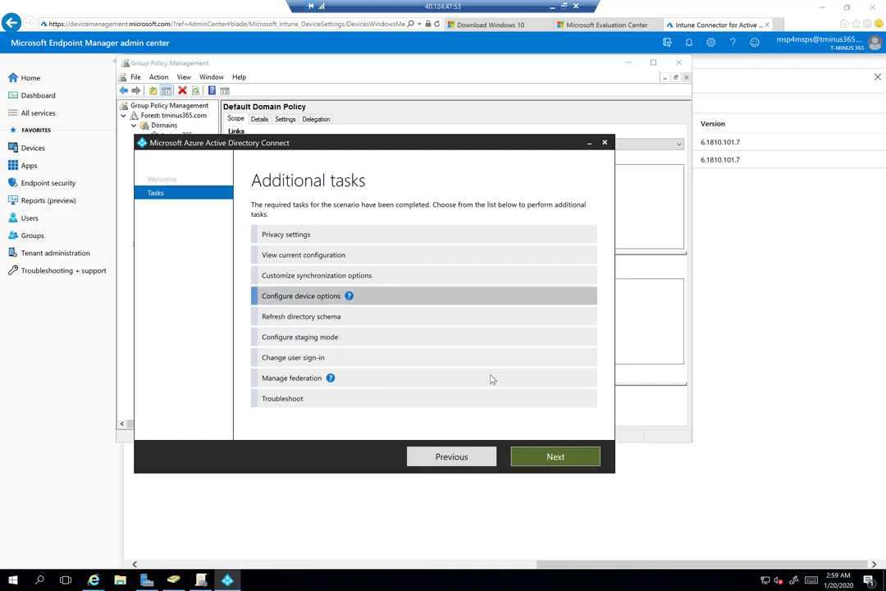
click(540, 463)
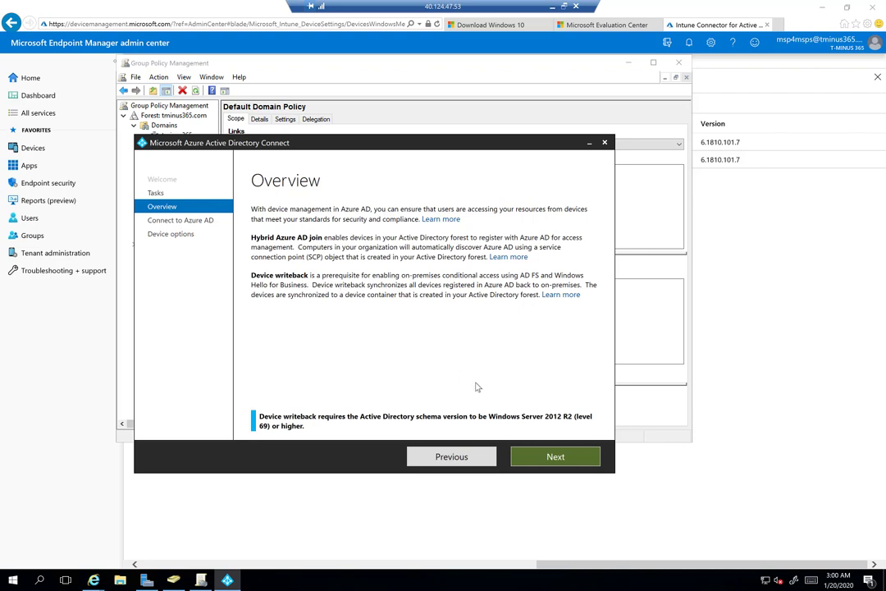
click(537, 457)
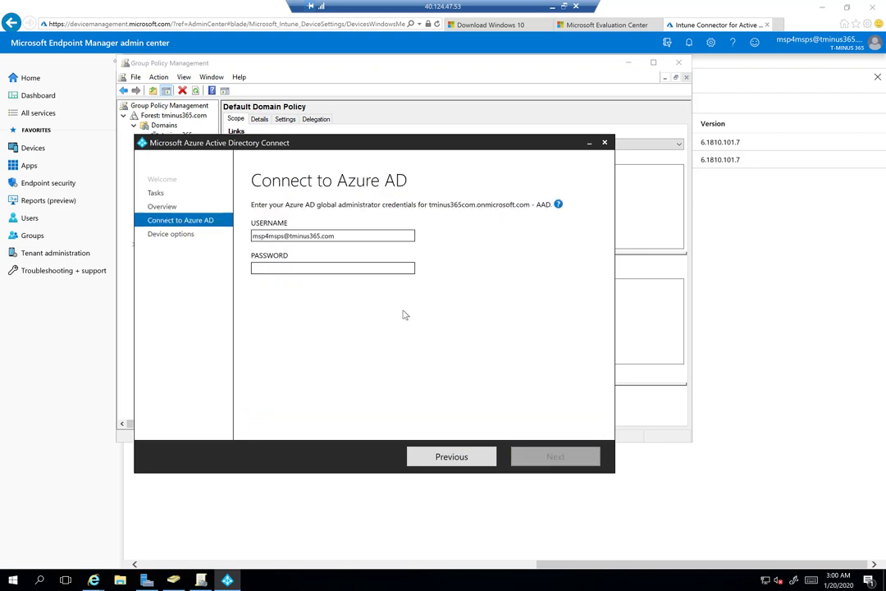
click(331, 267)
text(*****)
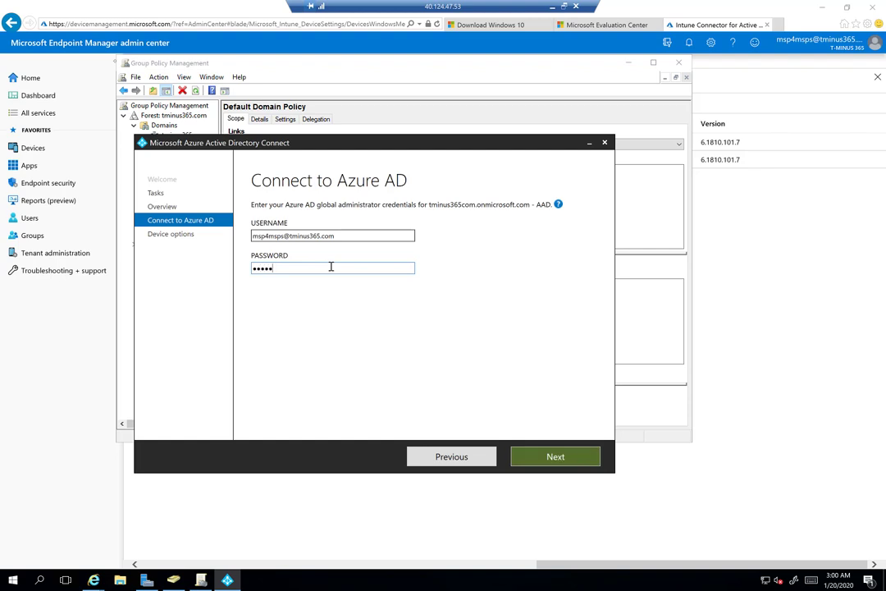
key(Return)
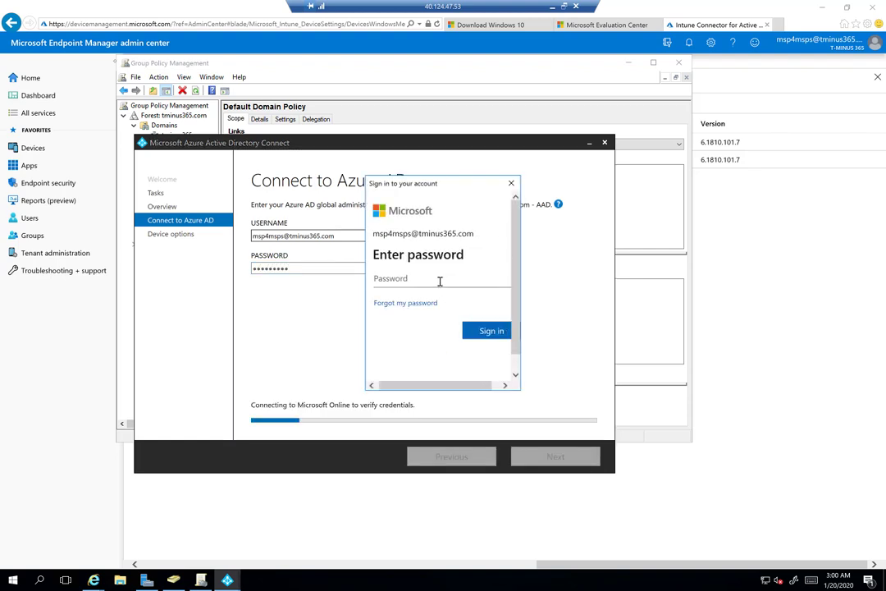
text(*********)
key(Return)
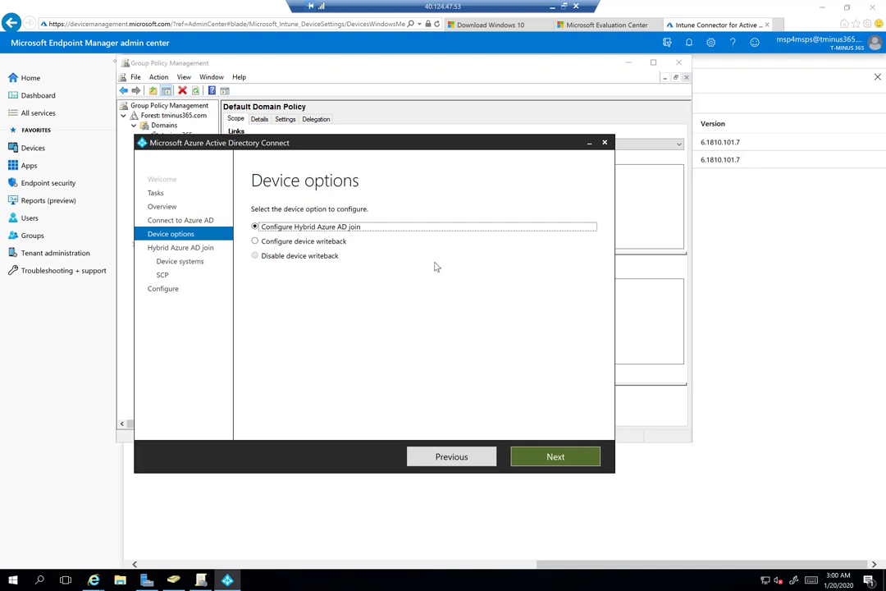
Proceed with Hybrid Azure AD join for Windows 10 or later domain-joined devices
click(550, 464)
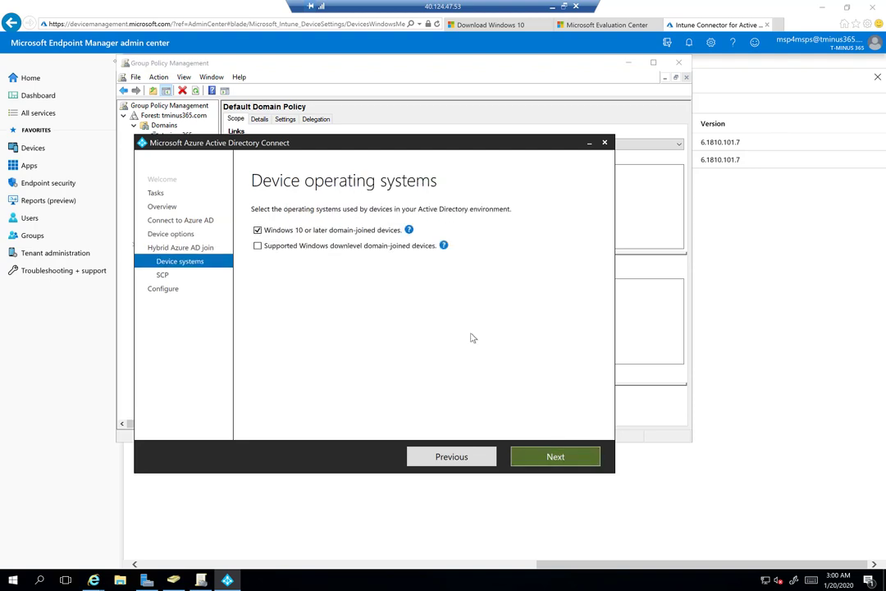
click(316, 233)
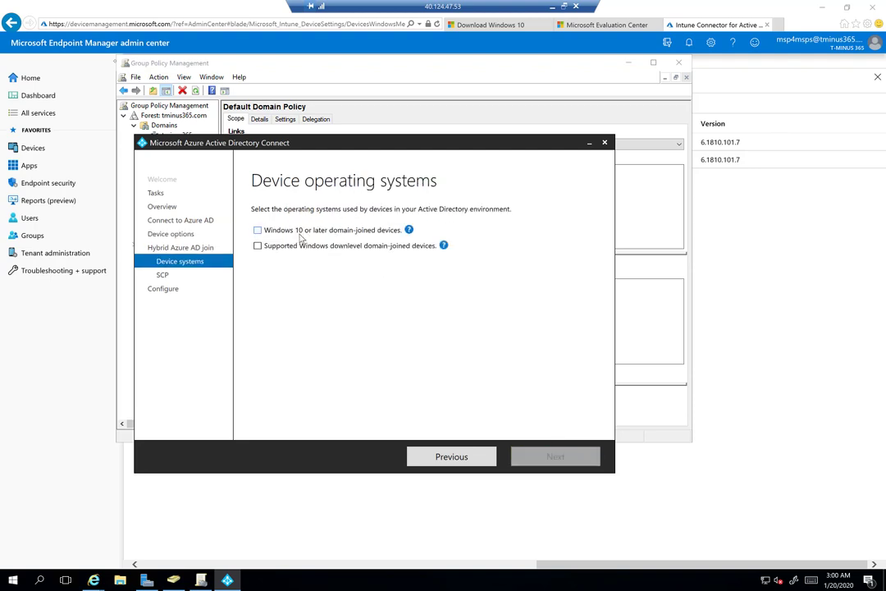
click(307, 233)
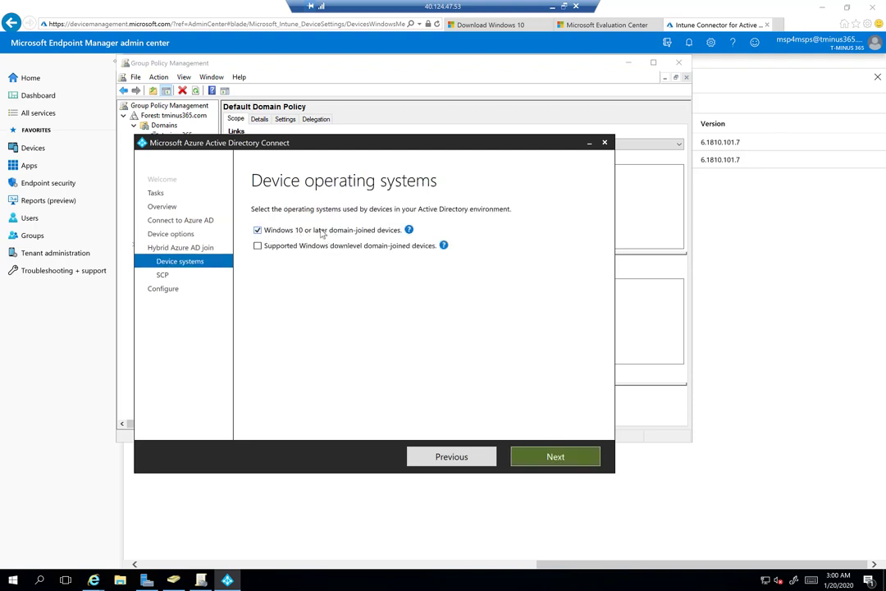
click(555, 458)
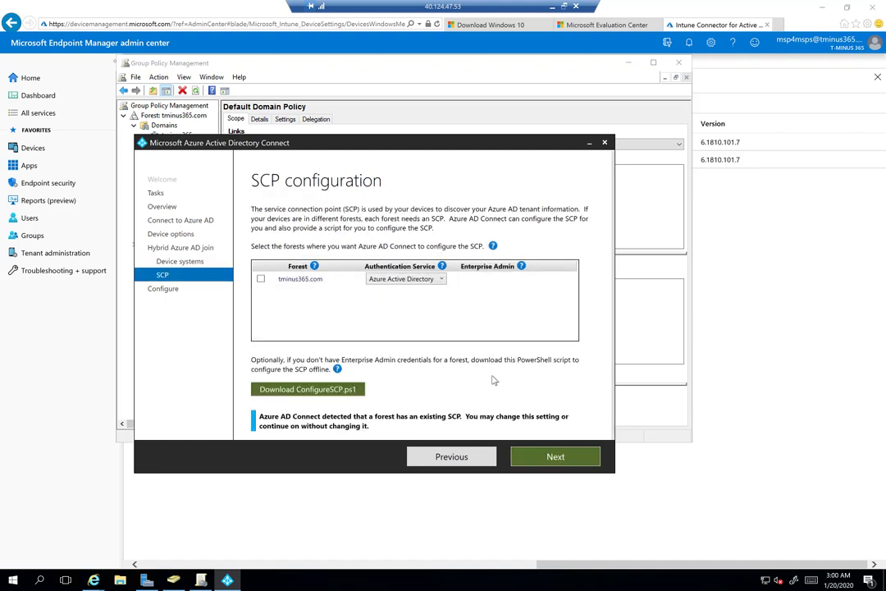
Add the tminus365.com forest for SCP with Enterprise Admin username and password, reaching Ready to configure
click(261, 279)
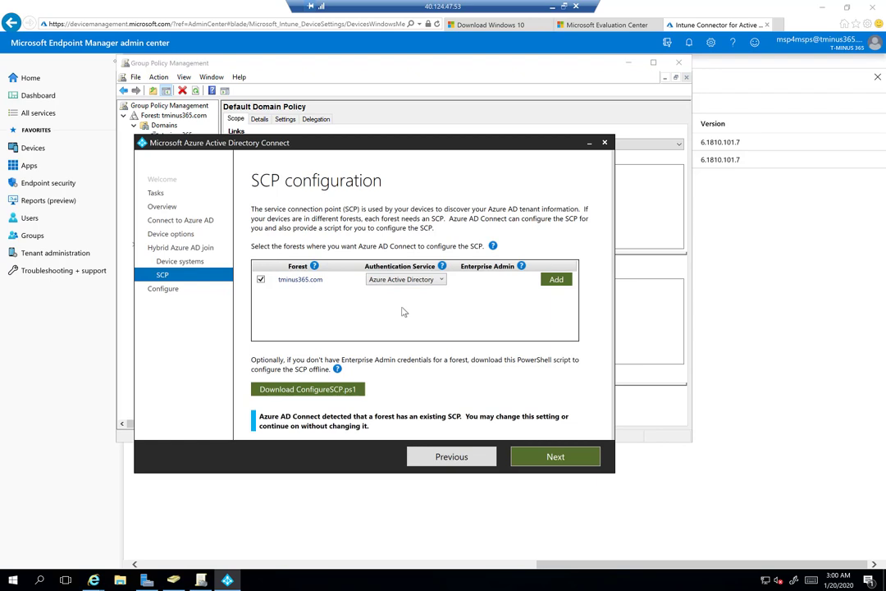
click(556, 285)
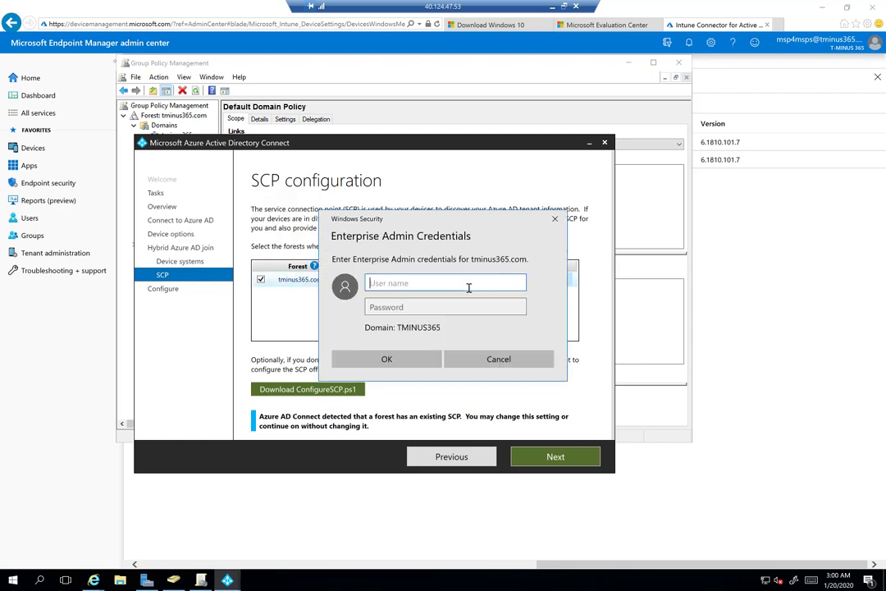
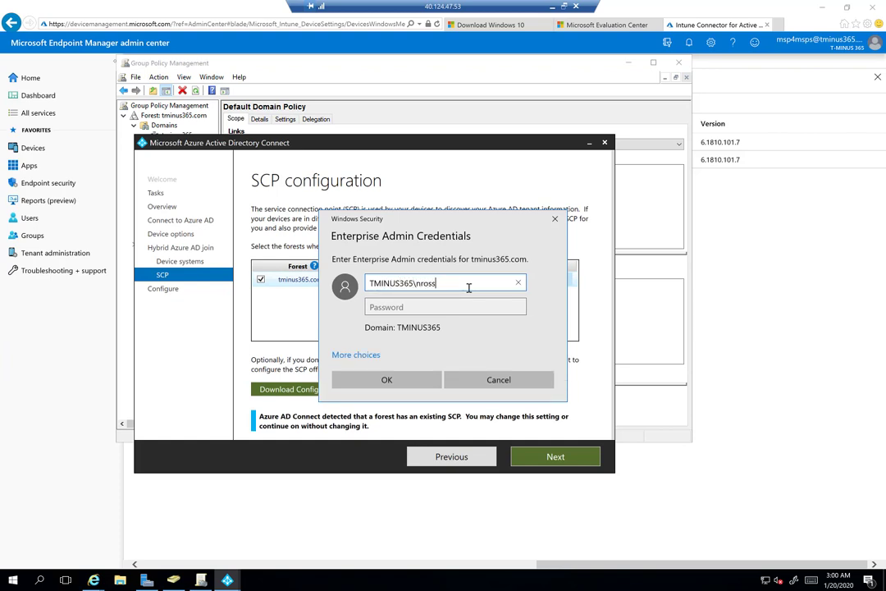
key(Tab)
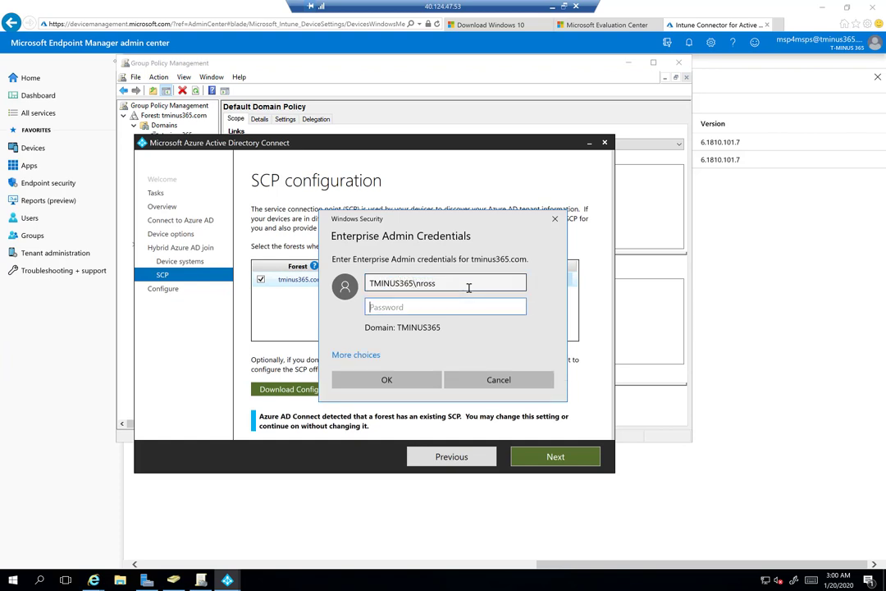
text(••)
click(387, 379)
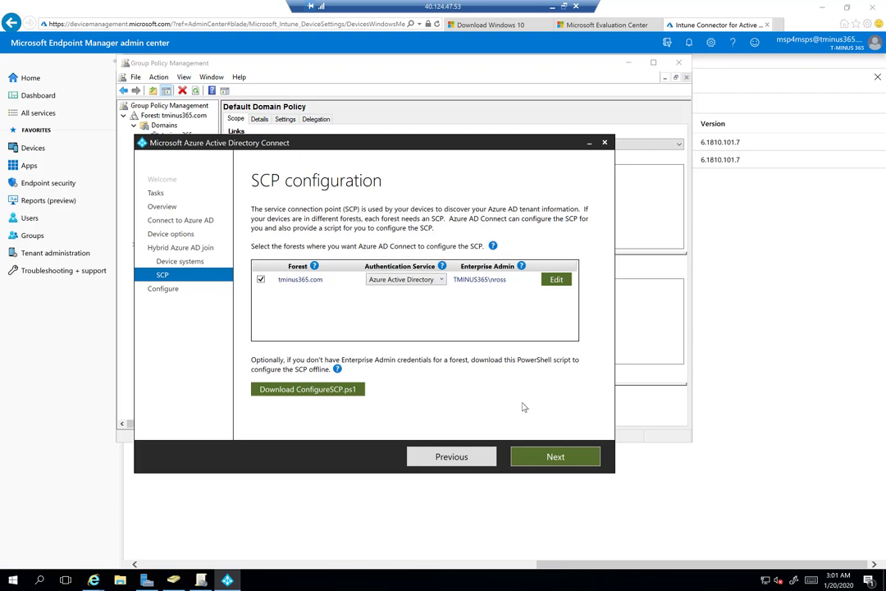
click(583, 456)
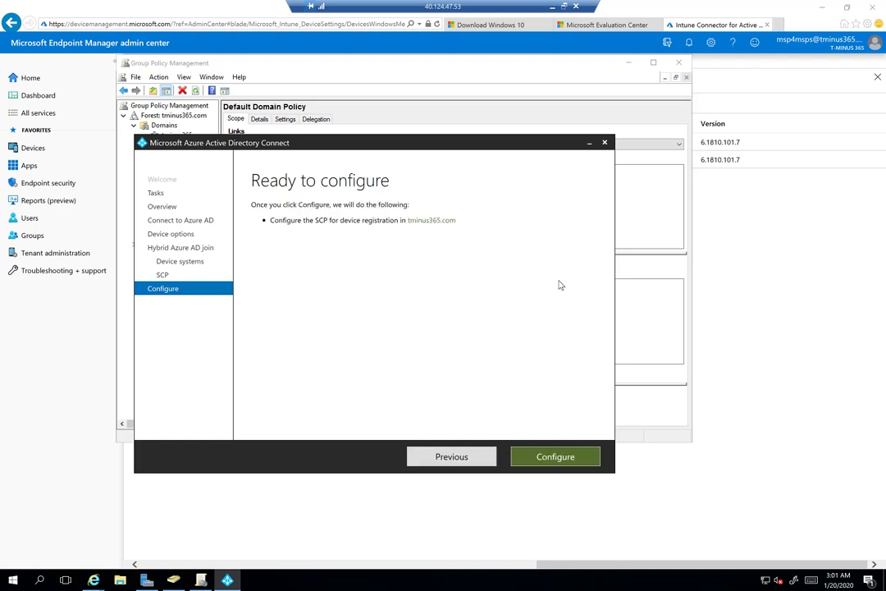
Configure the SCP for tminus365.com and exit the wizard when complete
click(565, 457)
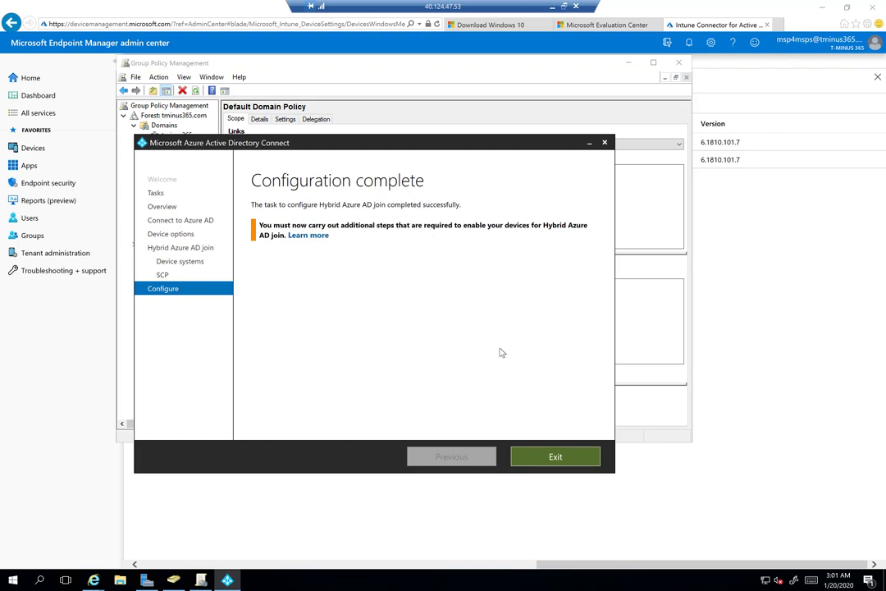
click(550, 458)
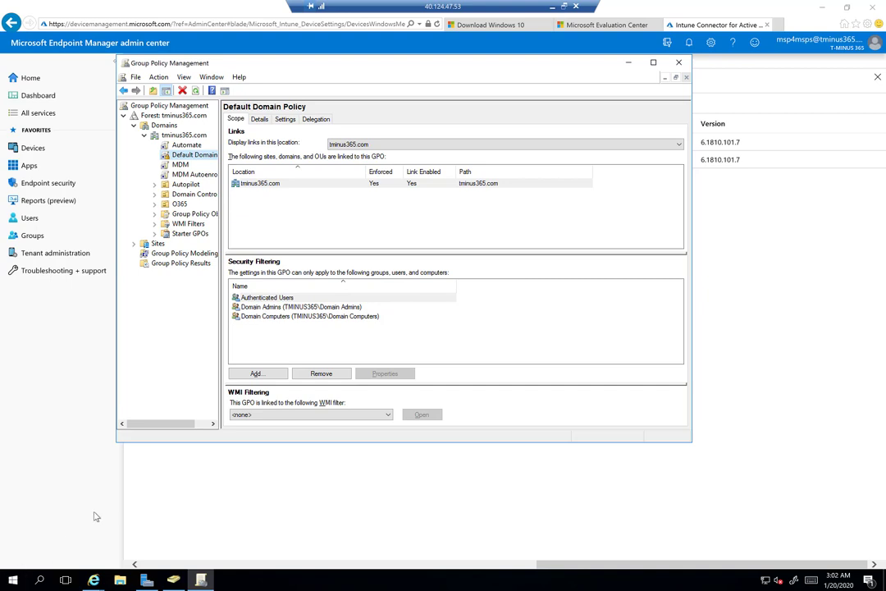
Relaunch Azure AD Connect from Start and begin the Configure device options task
click(14, 580)
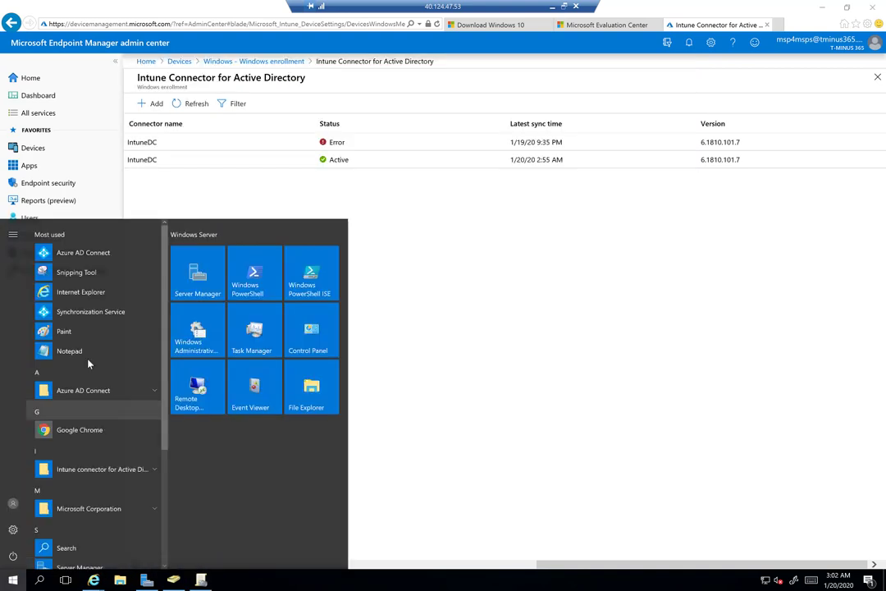
click(238, 283)
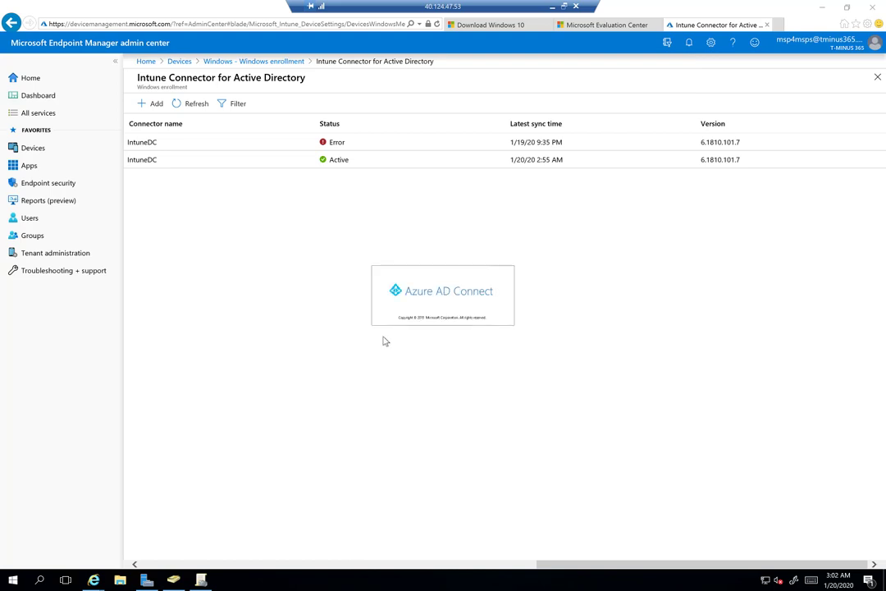
click(346, 337)
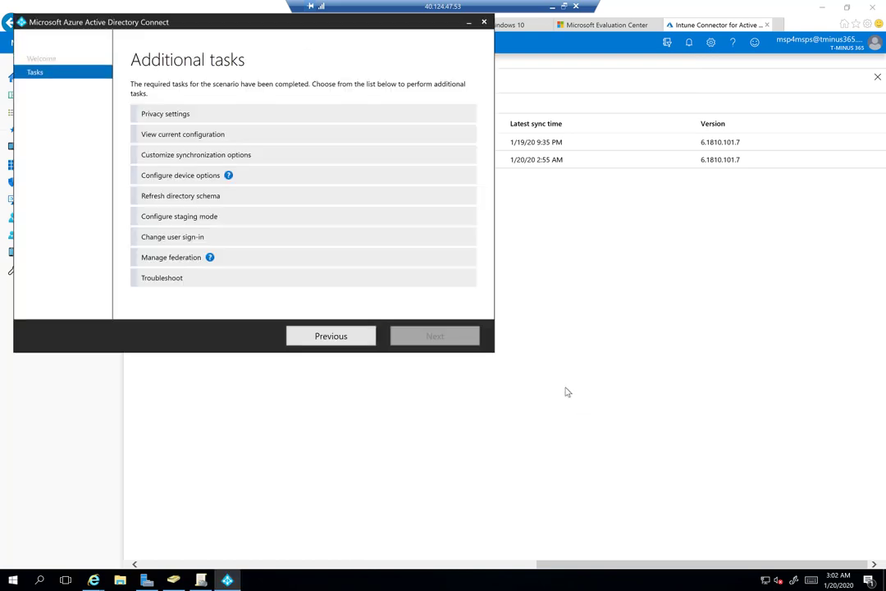
click(299, 176)
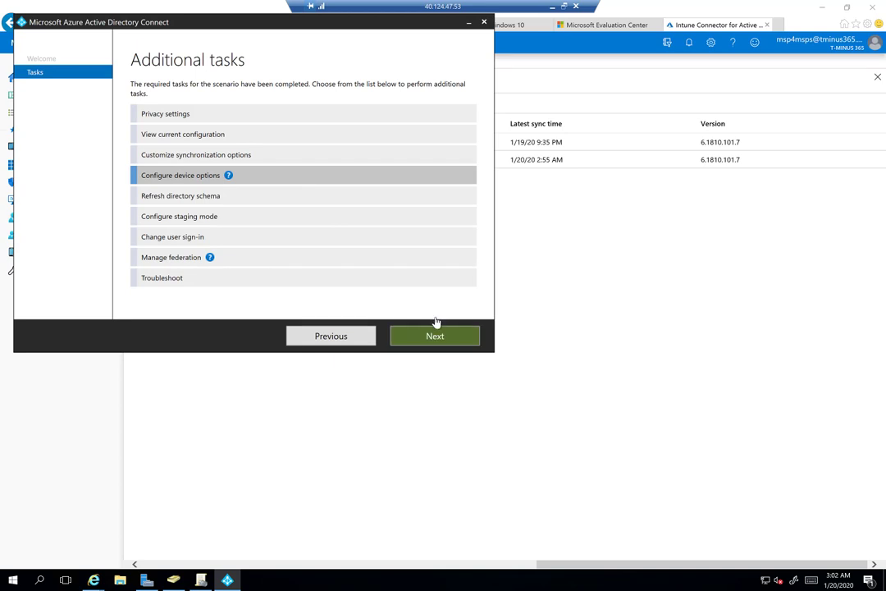
click(437, 337)
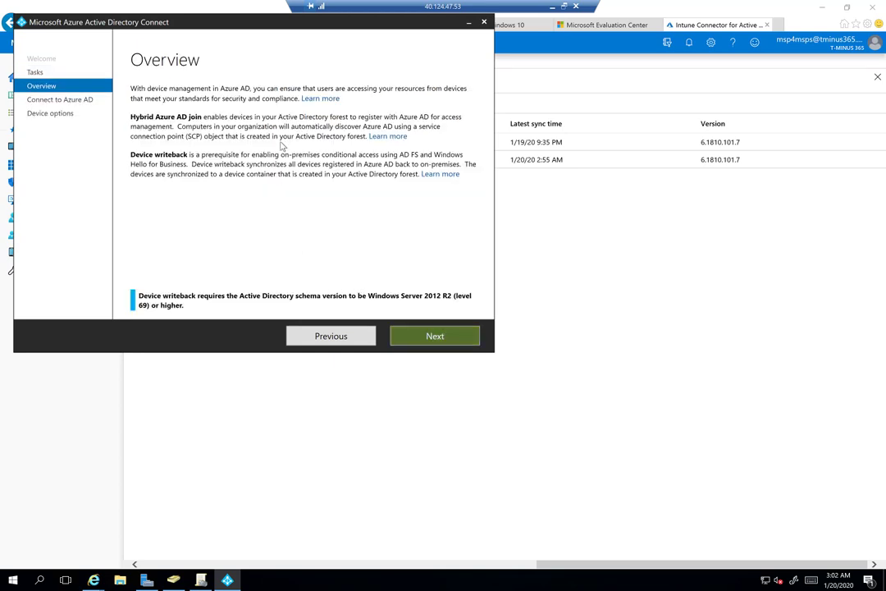
click(435, 337)
Sign in with the global administrator password and choose Configure device writeback
click(212, 145)
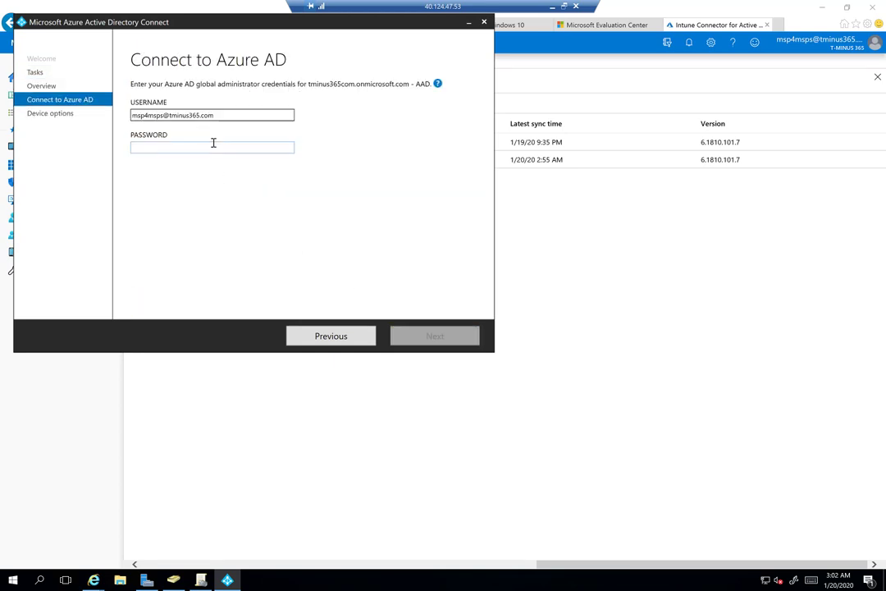
text(••)
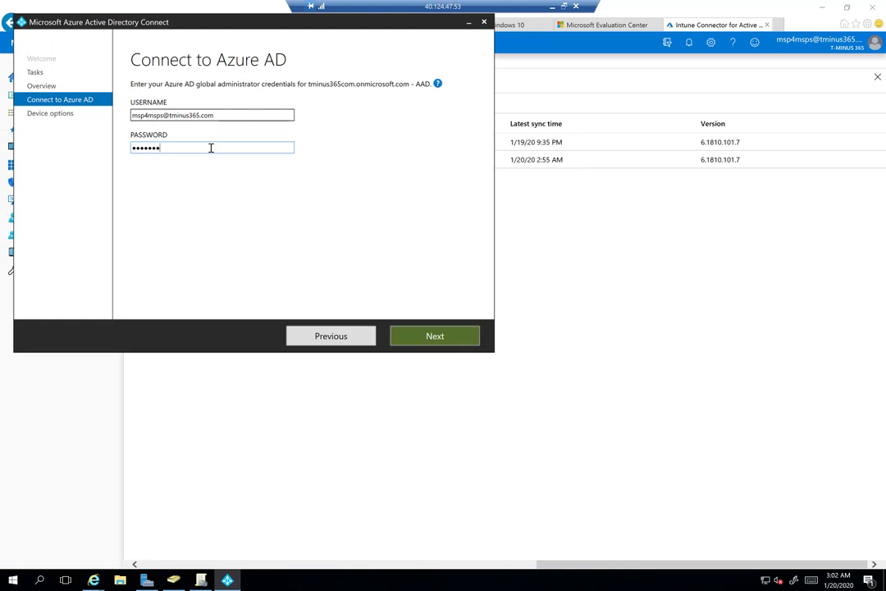
text(•••••••)
key(Return)
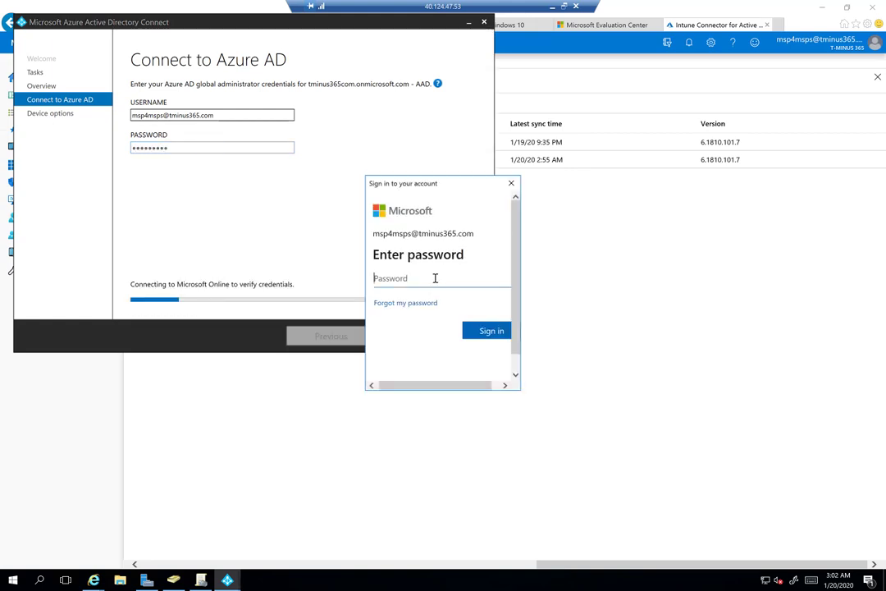
text(••••••••••)
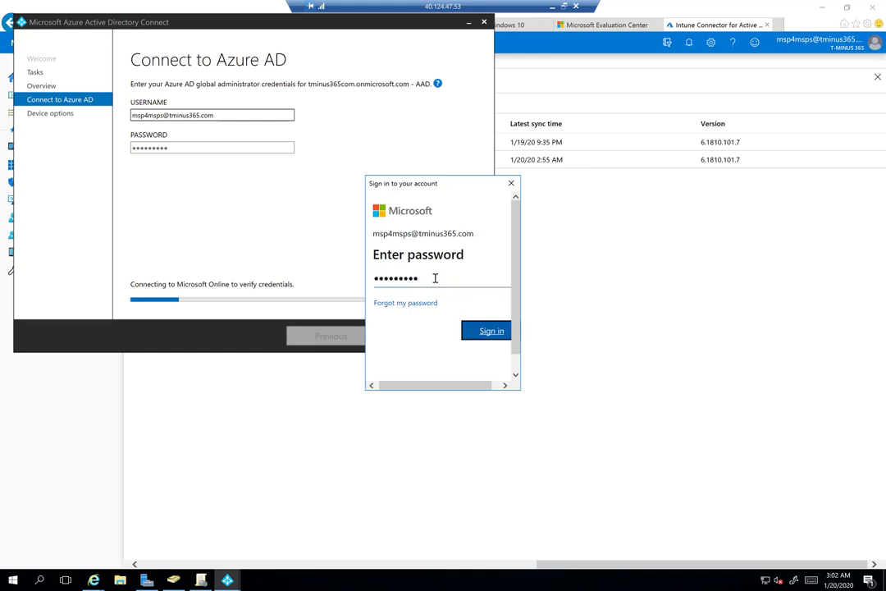
key(Return)
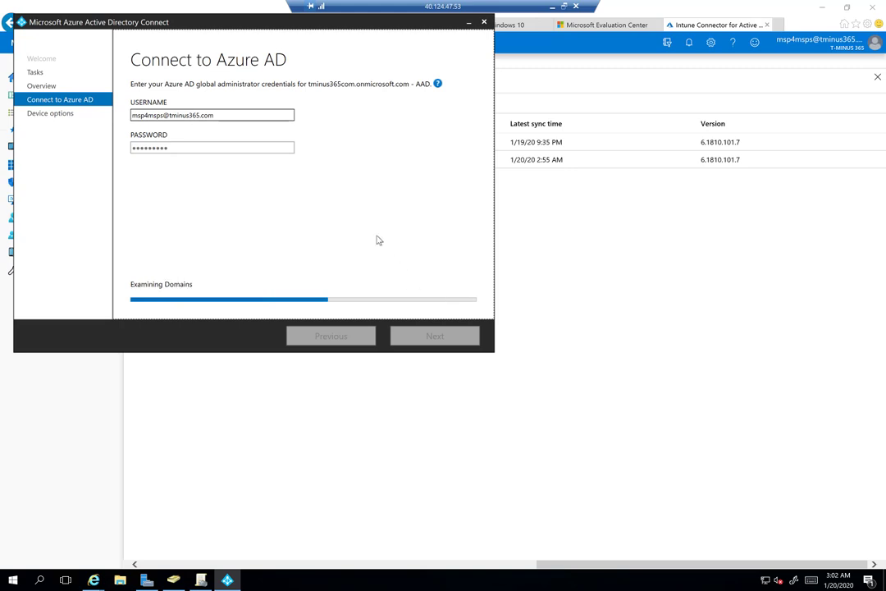
click(205, 121)
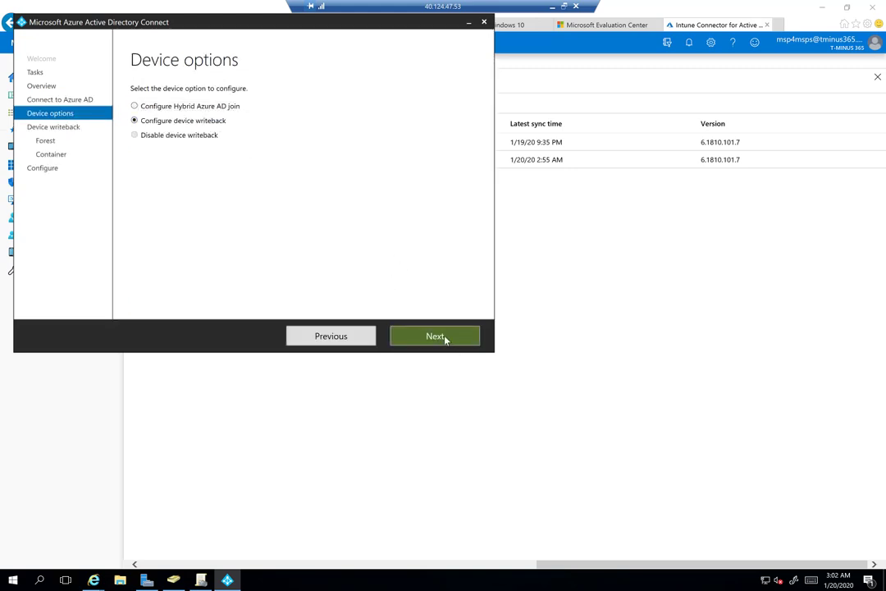
Set both the device writeback forest and writeback location to tminus365.com
click(435, 336)
click(306, 120)
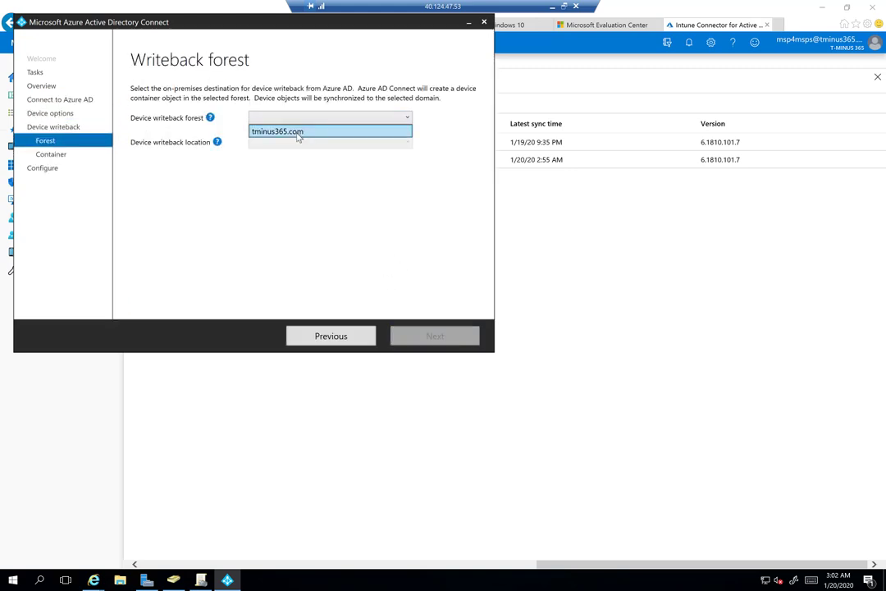
click(299, 135)
click(297, 142)
click(293, 155)
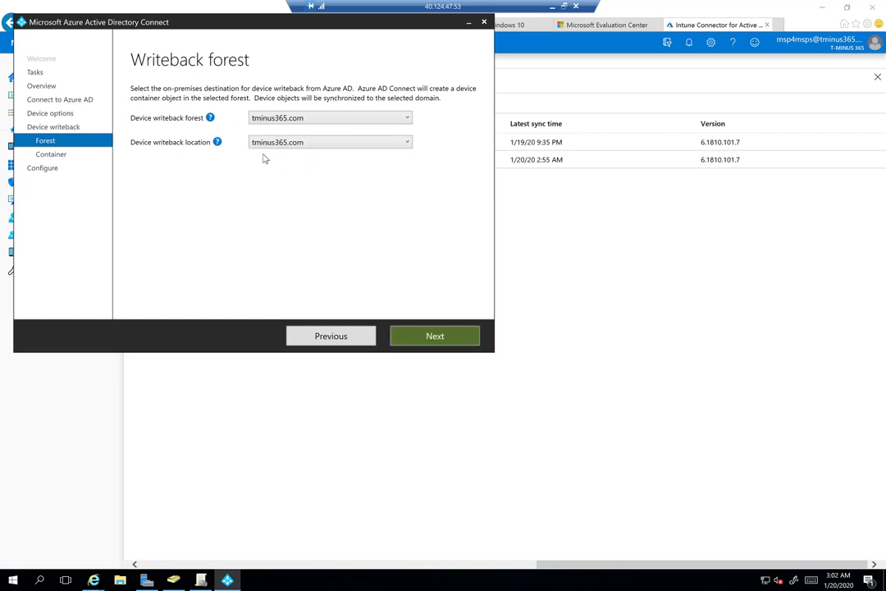
click(431, 339)
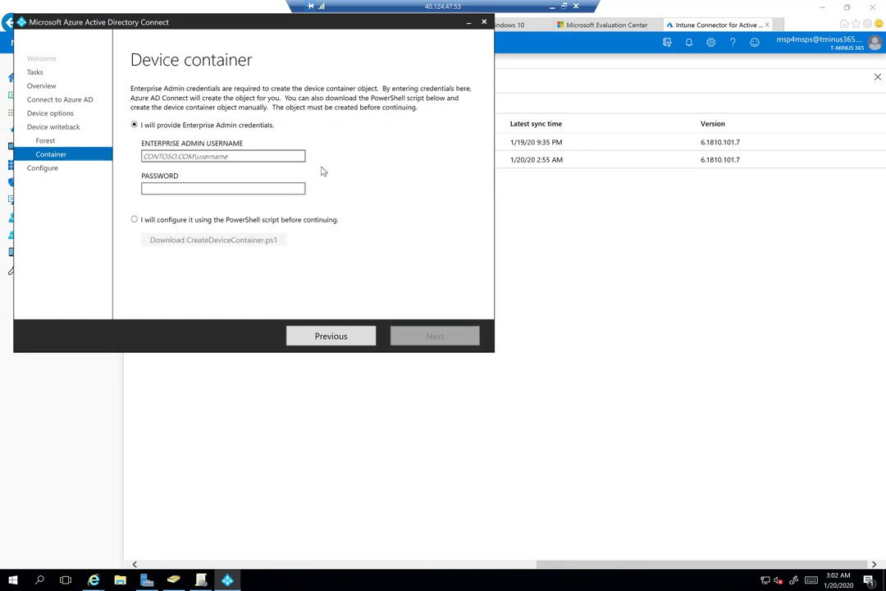
Enter the Enterprise Admin username and password, then configure to enable device writeback
click(240, 155)
key(Tab)
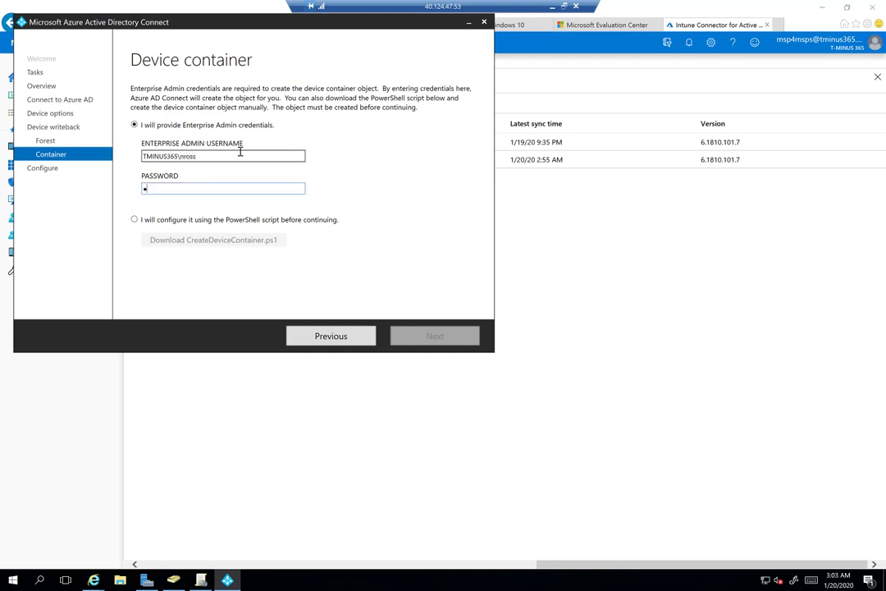
text(a)
key(BackSpace)
text(Pas)
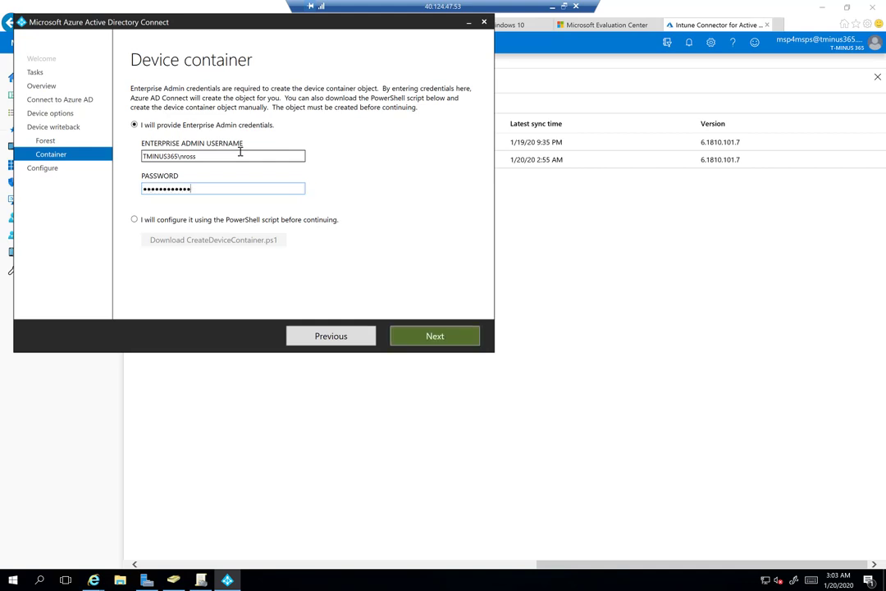
click(452, 343)
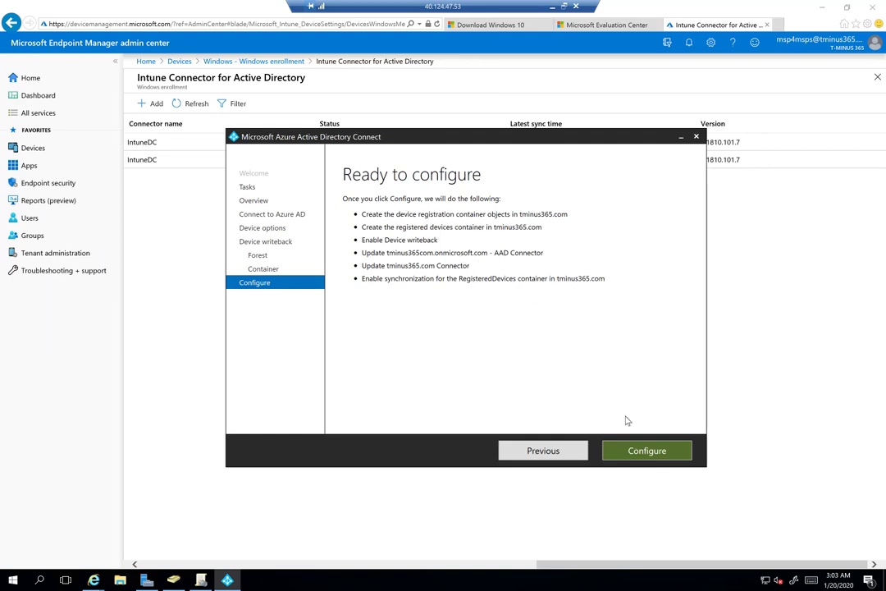
click(648, 456)
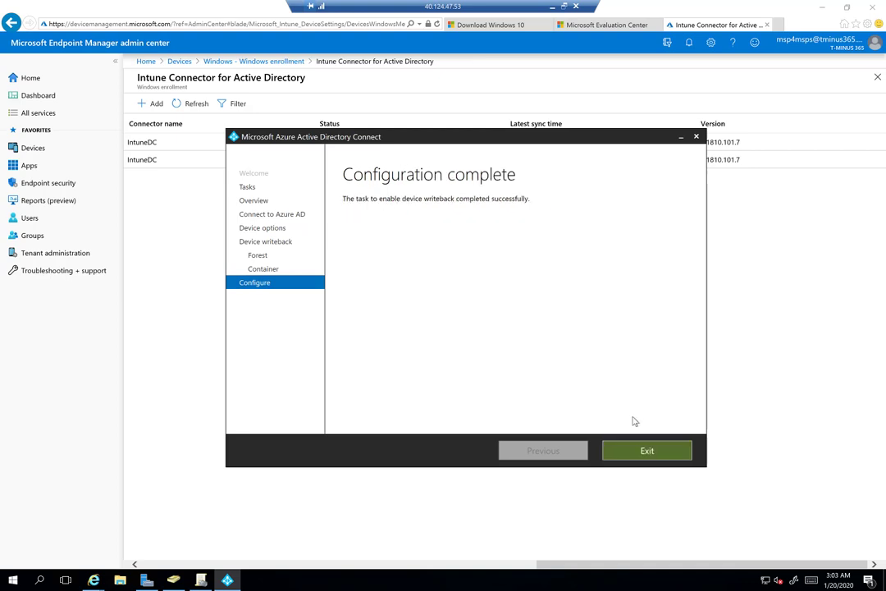
Exit Azure AD Connect and start a new Windows configuration profile in Endpoint Manager
click(629, 457)
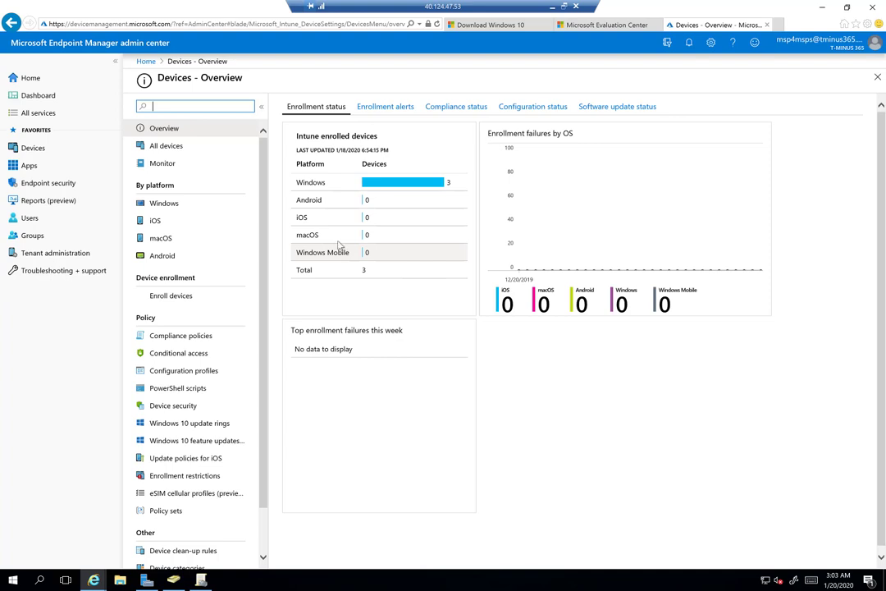
click(215, 206)
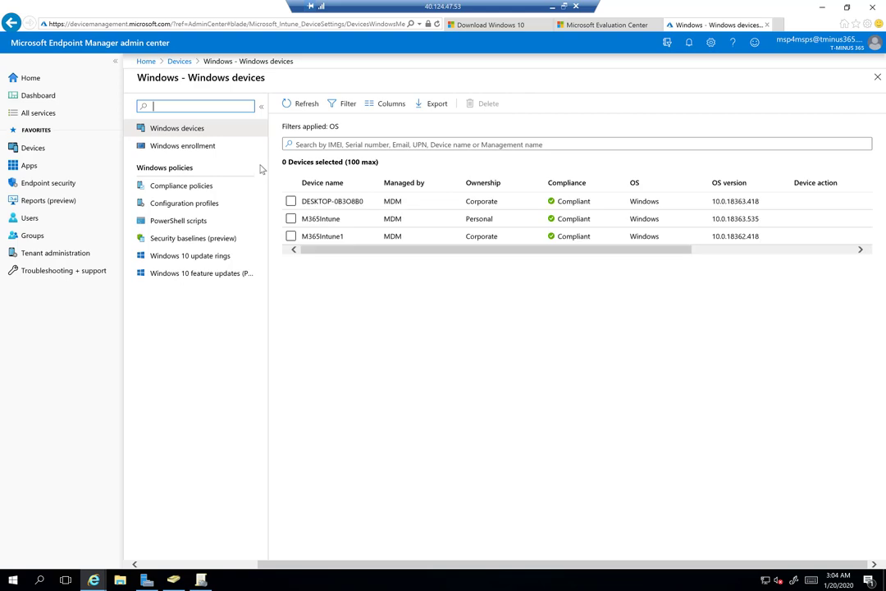
click(223, 204)
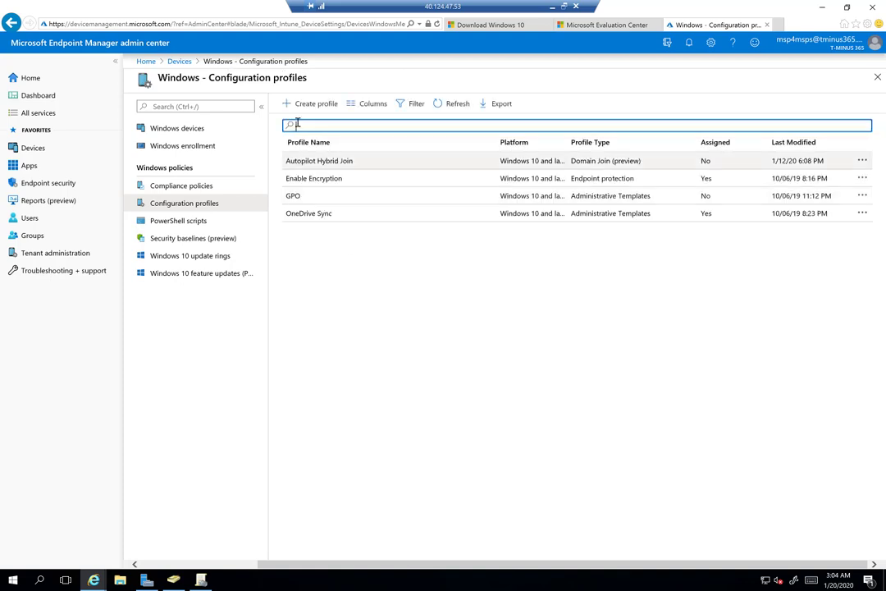
click(306, 105)
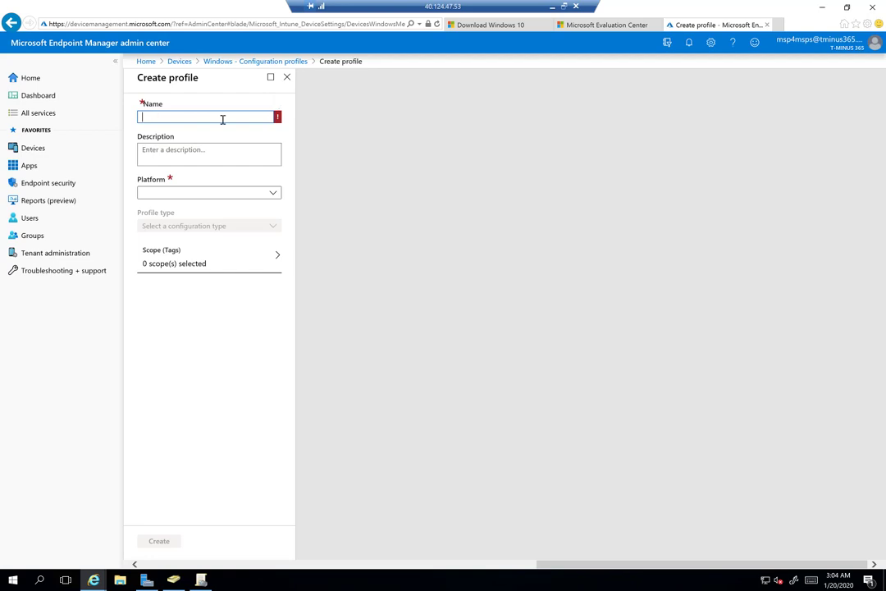
Name the profile Hybrid Join with platform Windows 10 and later and type Domain Join (preview)
text(Hybrid Join)
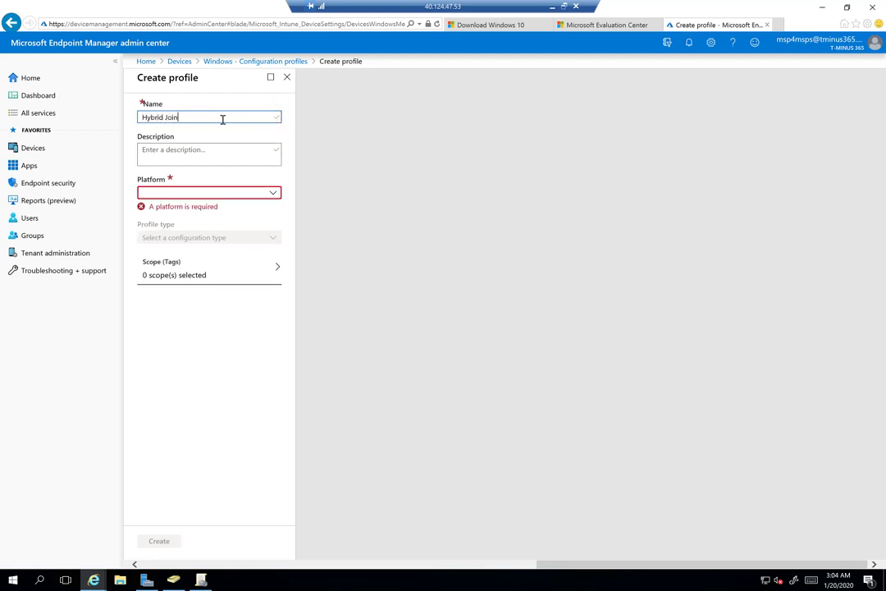
click(218, 195)
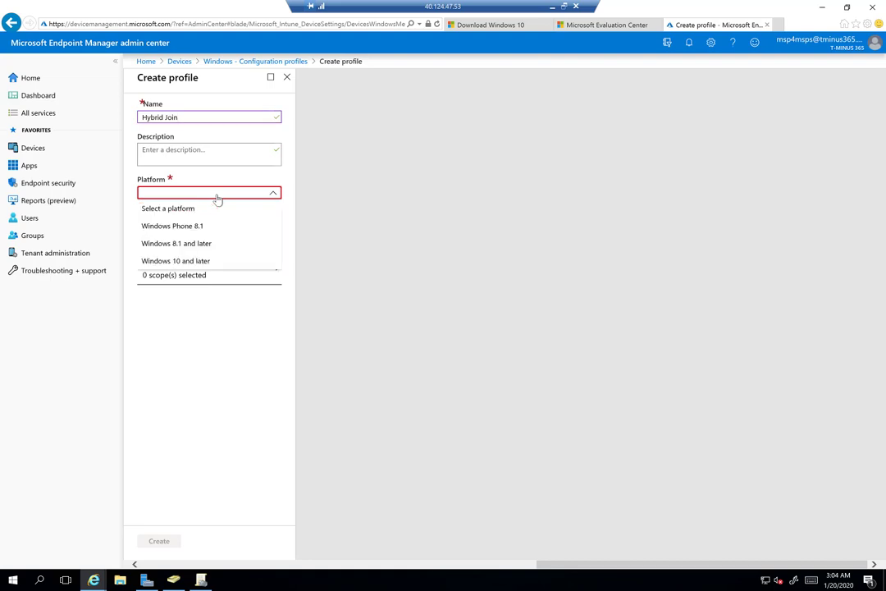
click(201, 261)
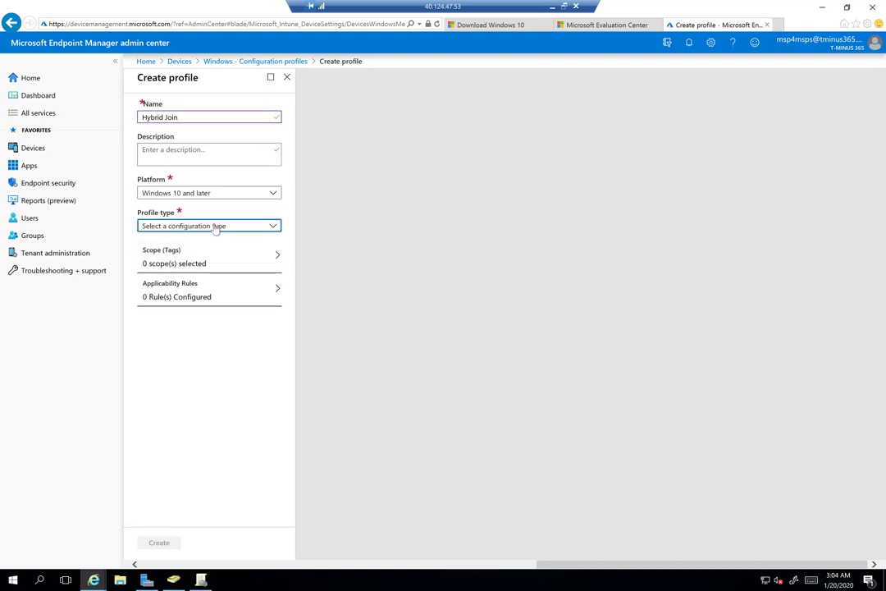
click(216, 227)
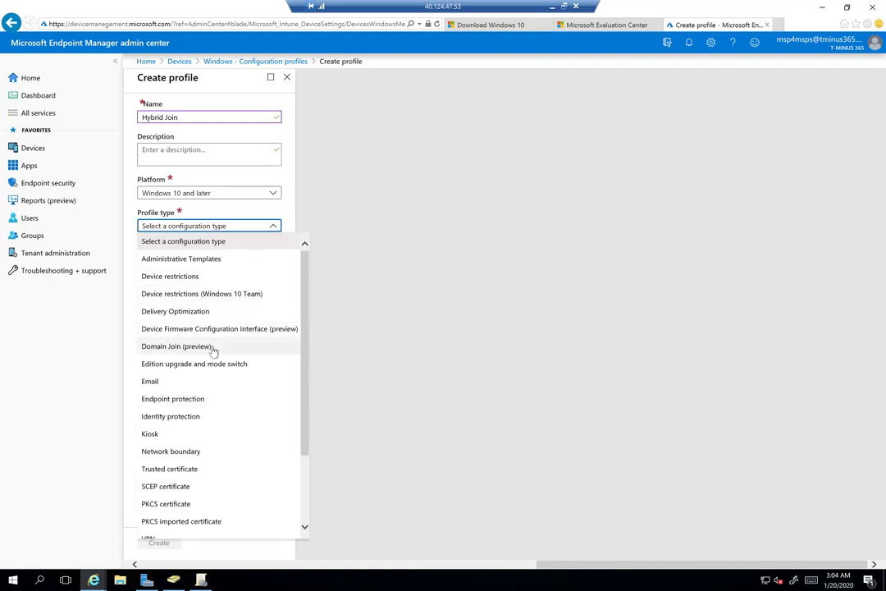
click(215, 347)
click(212, 257)
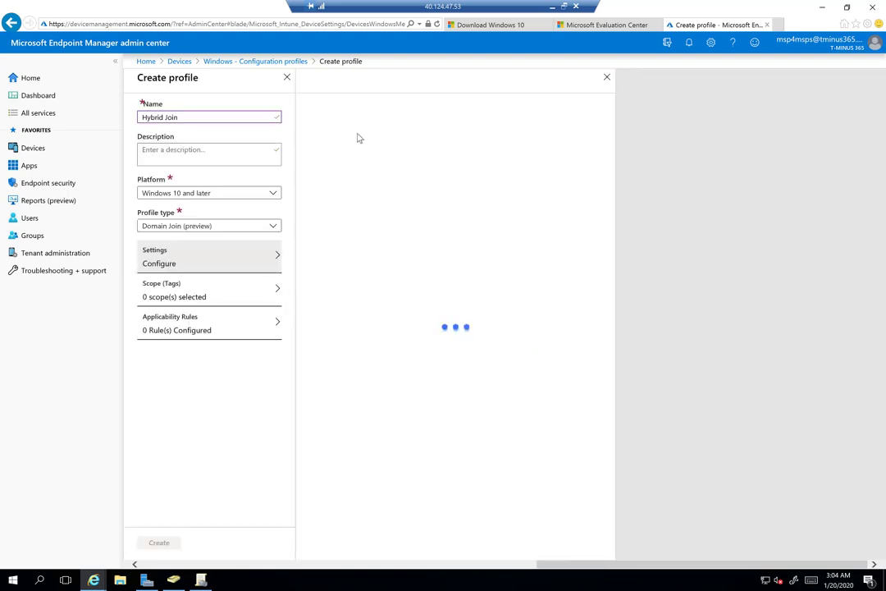
Enter computer name prefix TMINUS365 and domain name tminus365.com in the Domain Join settings
click(473, 111)
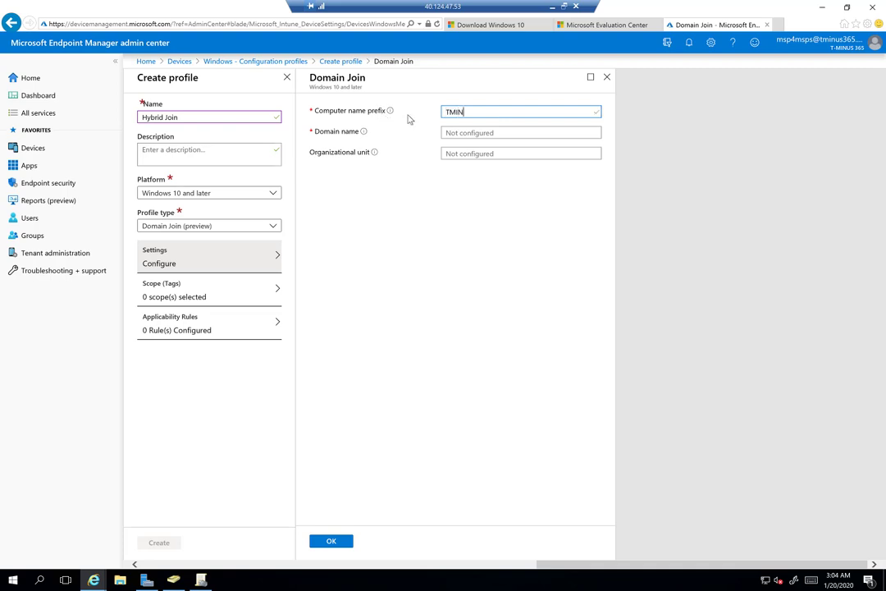
click(476, 131)
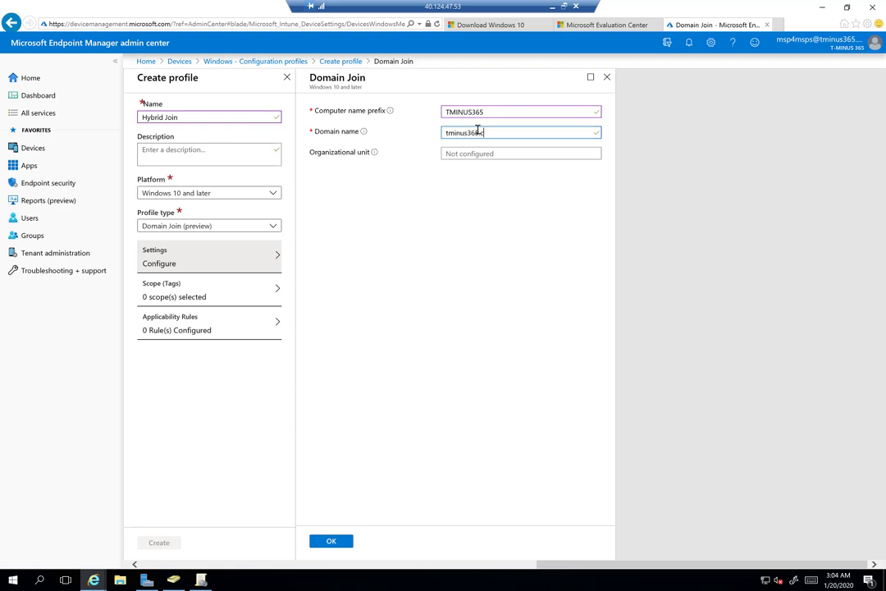
mouse_move(366, 133)
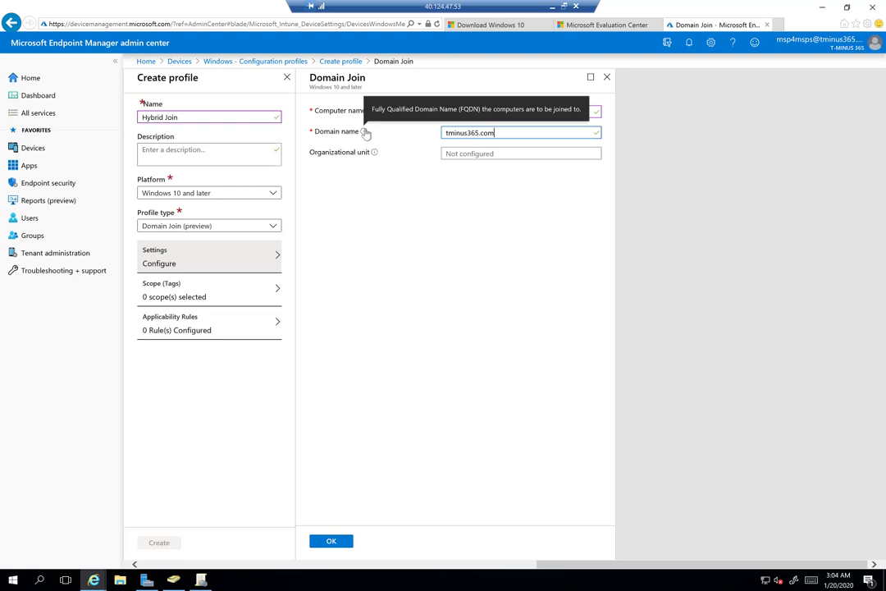
click(481, 151)
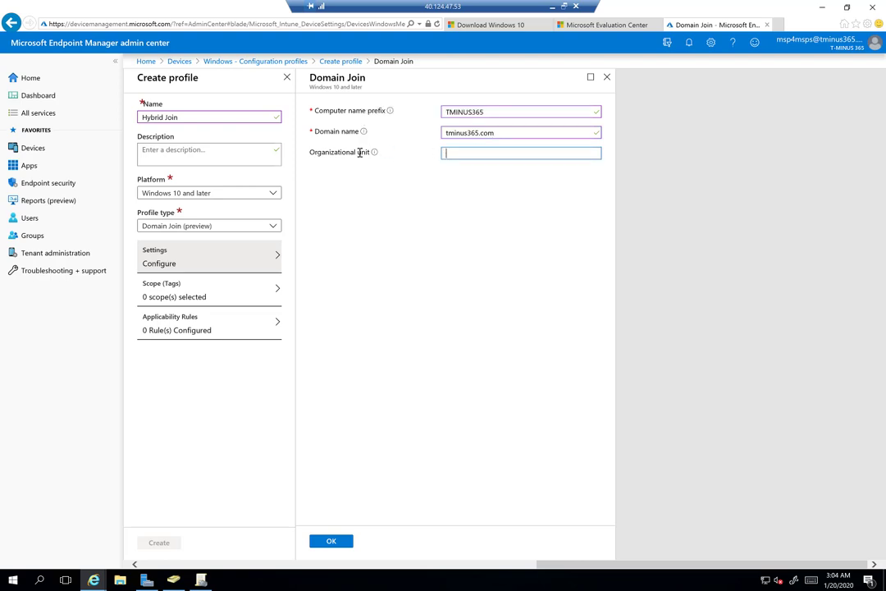
mouse_move(375, 155)
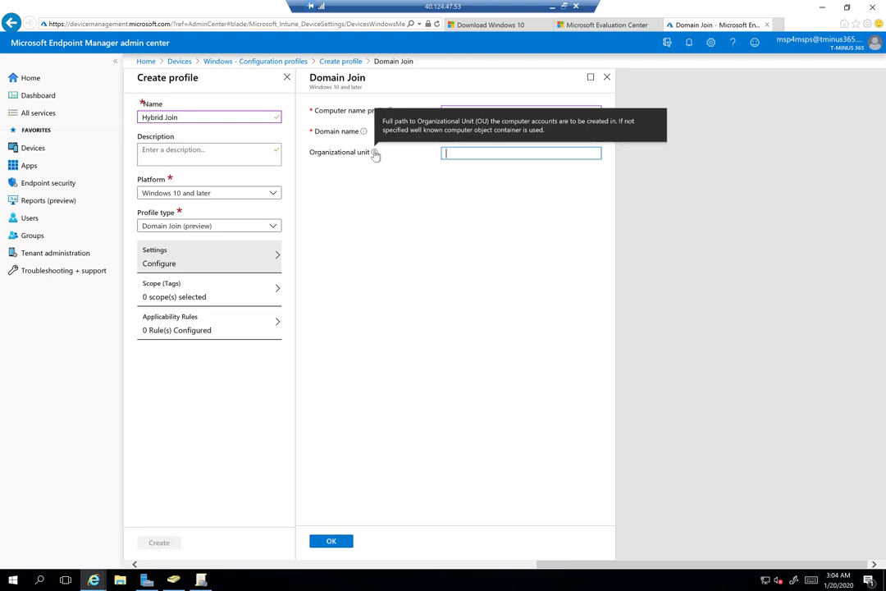
In Active Directory Users and Computers, open the Autopilot OU's properties to the Attribute Editor
click(175, 580)
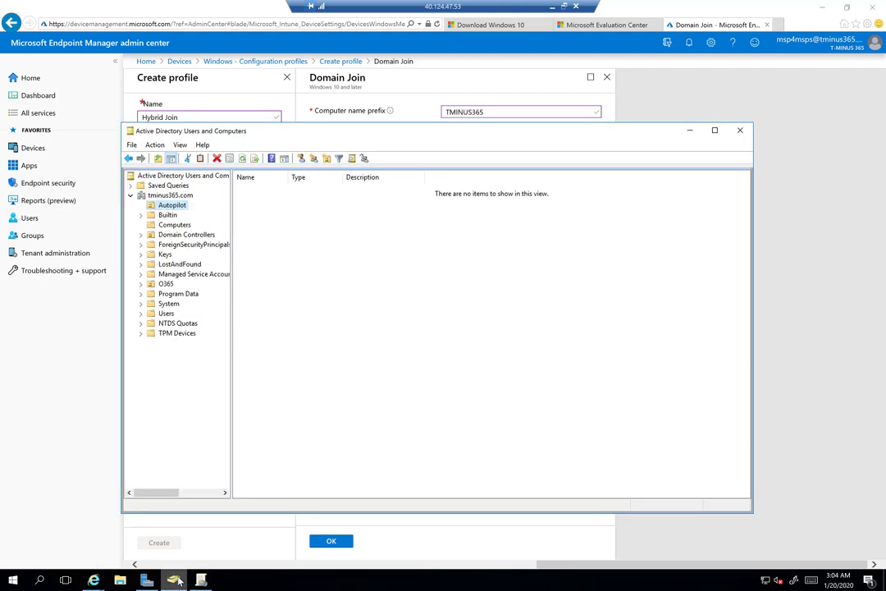
click(180, 145)
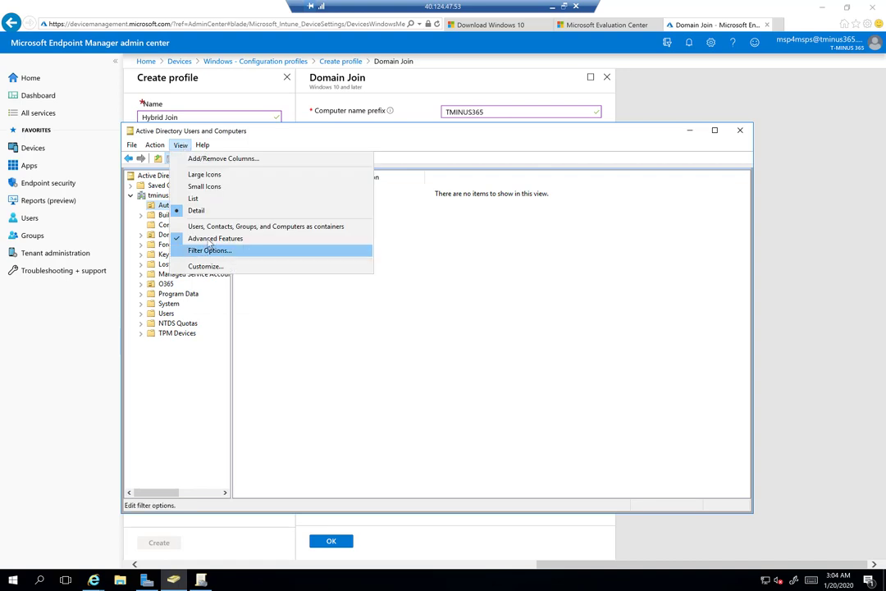
click(188, 145)
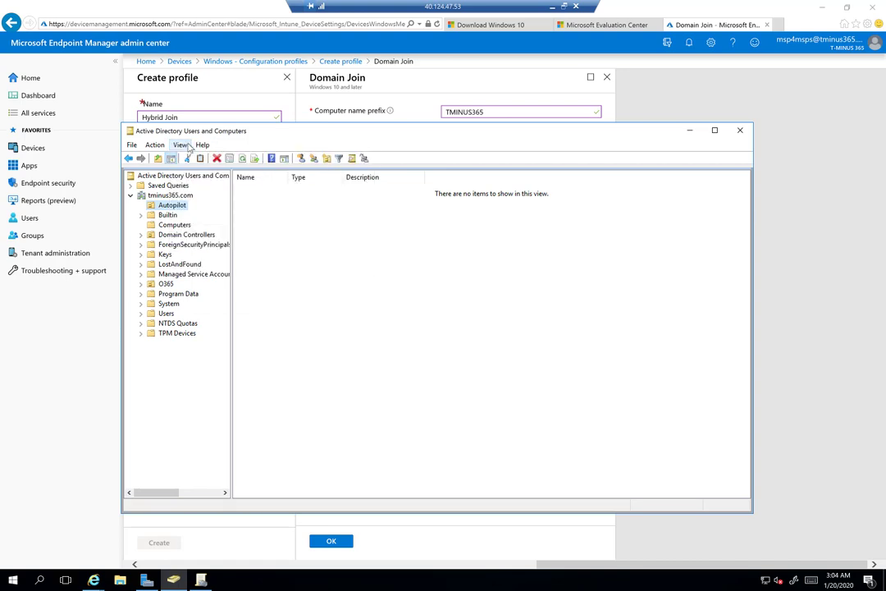
right_click(164, 206)
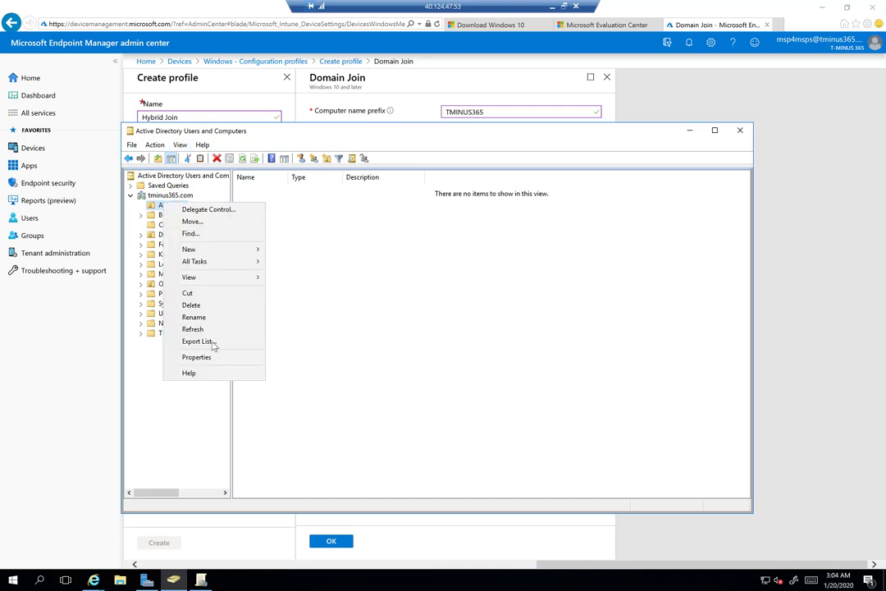
click(221, 358)
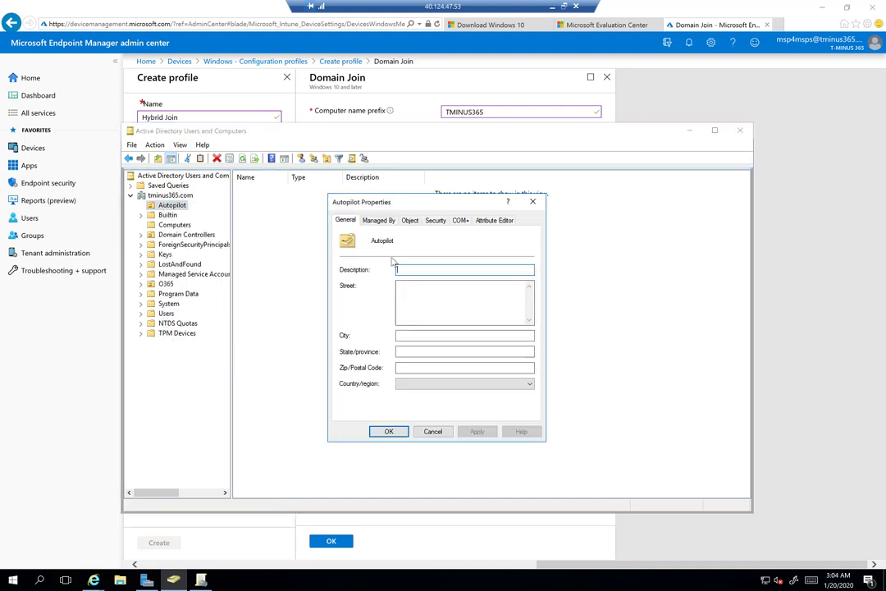
click(409, 220)
click(393, 221)
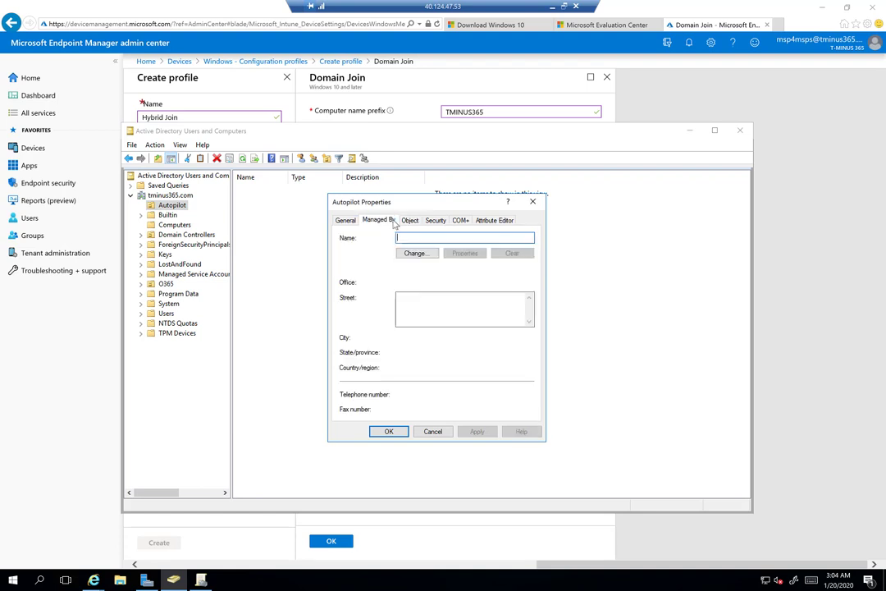
click(461, 220)
click(494, 220)
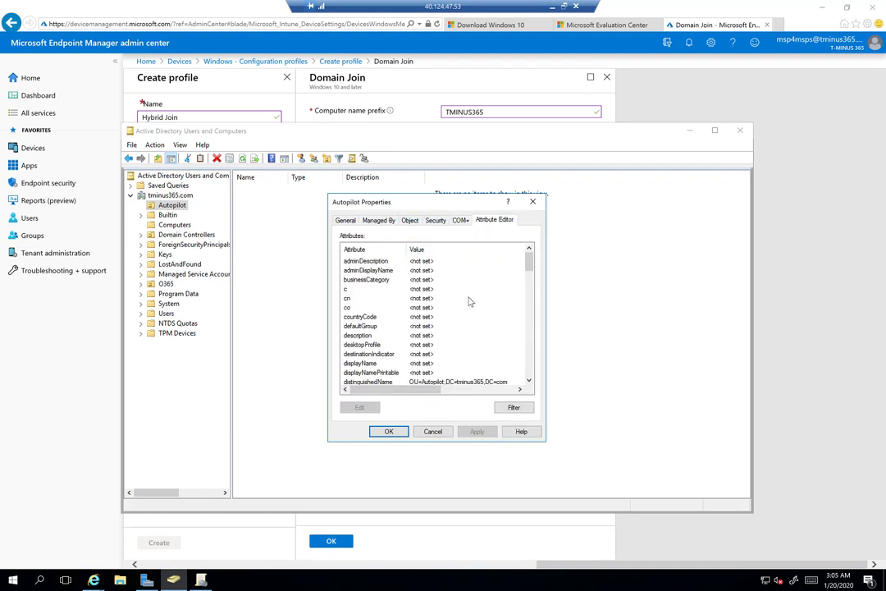
Copy the distinguishedName OU=Autopilot,DC=tminus365,DC=com and return to the profile form
scroll(449, 335, down, 2)
double_click(449, 327)
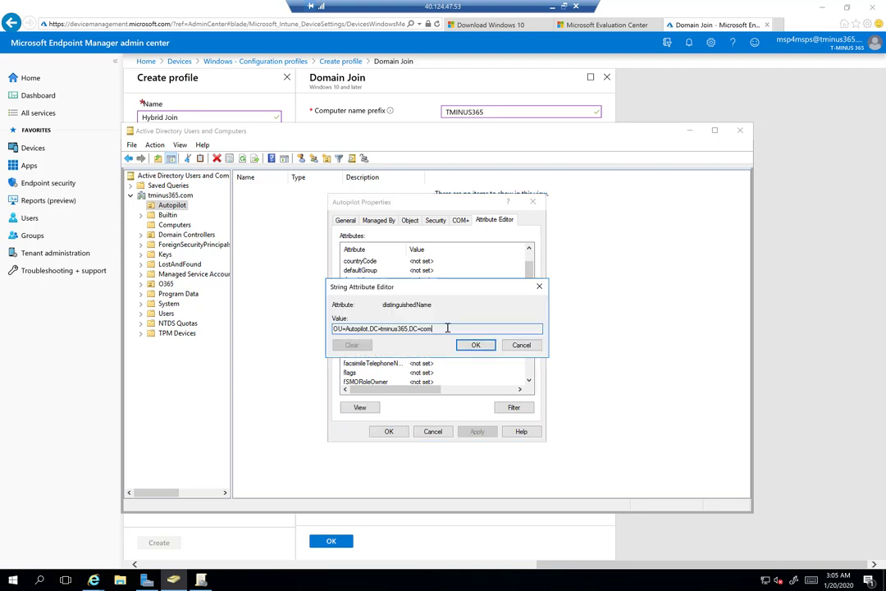
drag(447, 329, 313, 328)
key(ctrl+c)
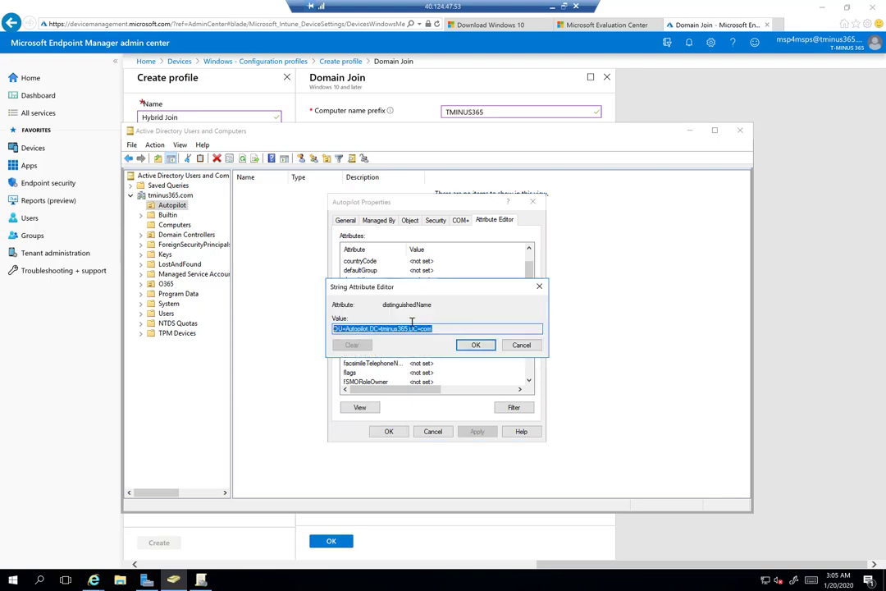
click(476, 345)
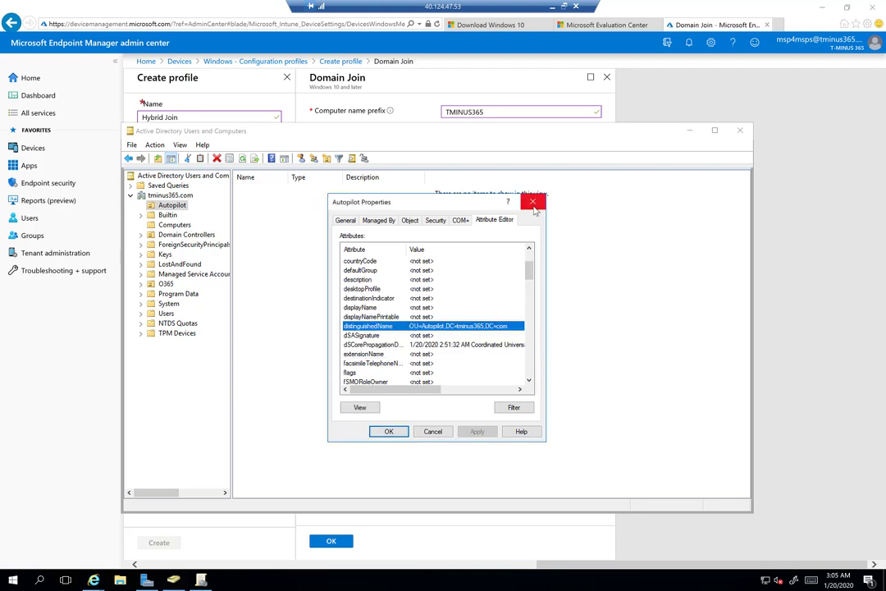
click(532, 202)
click(690, 131)
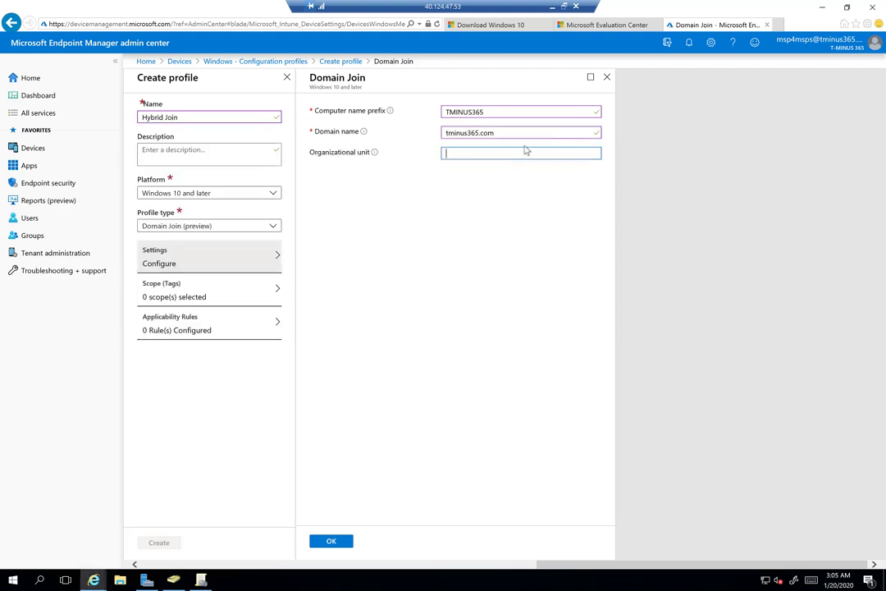
Paste the Autopilot OU path into Organizational unit and confirm the domain join settings
click(507, 154)
key(ctrl+v)
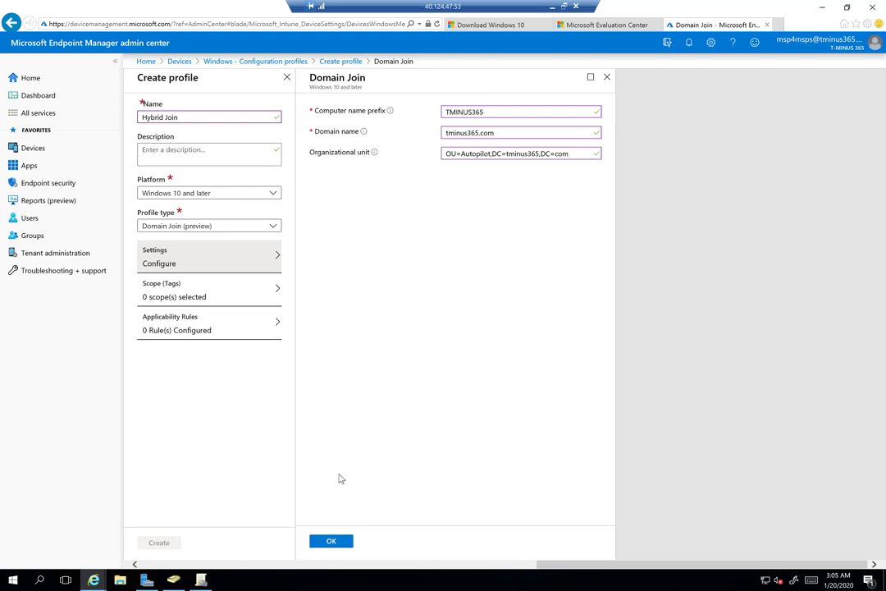
click(329, 547)
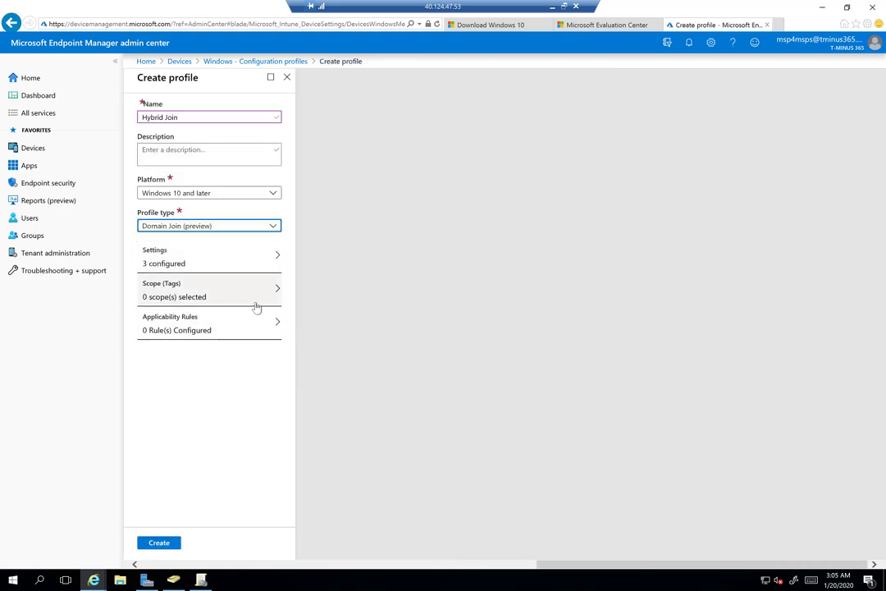
Leave applicability rules empty, create the Hybrid Join profile, and open it
click(223, 331)
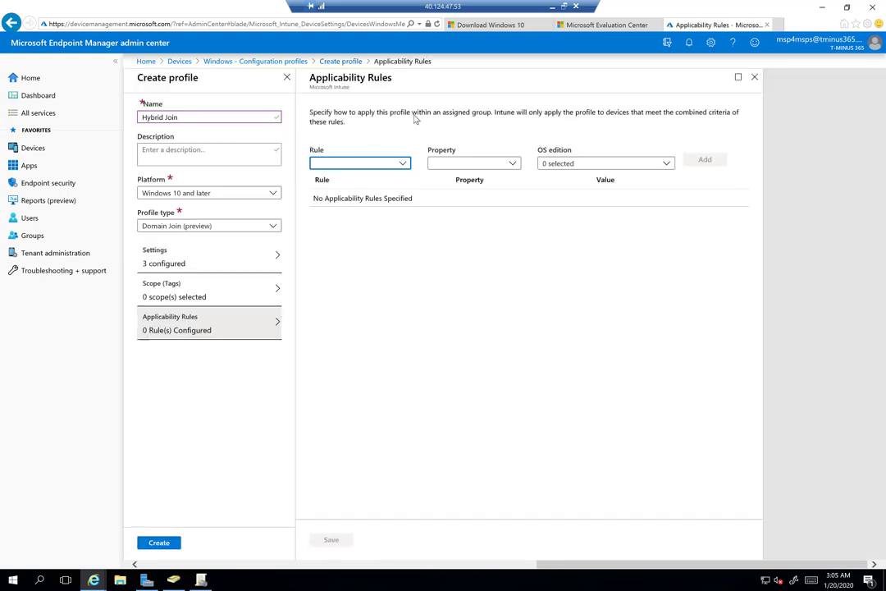
click(754, 78)
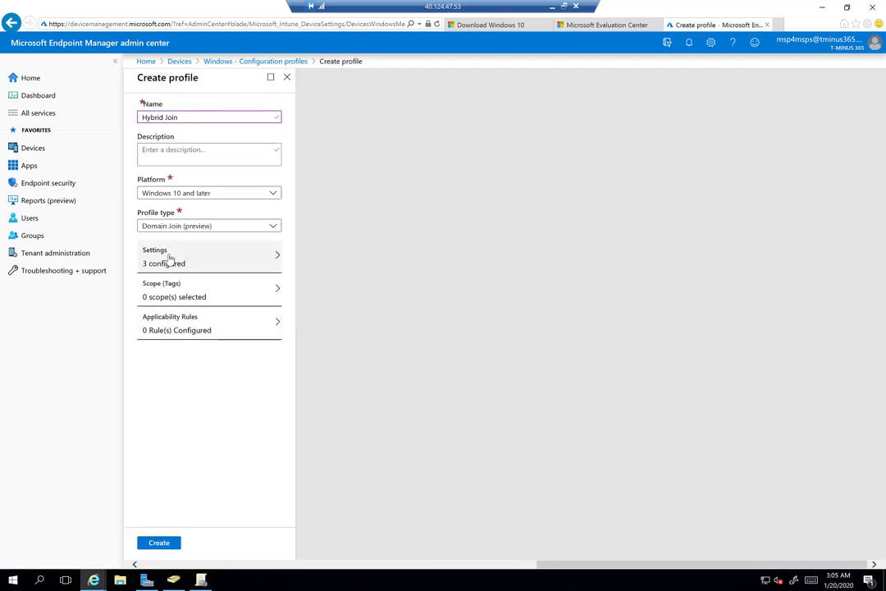
click(158, 543)
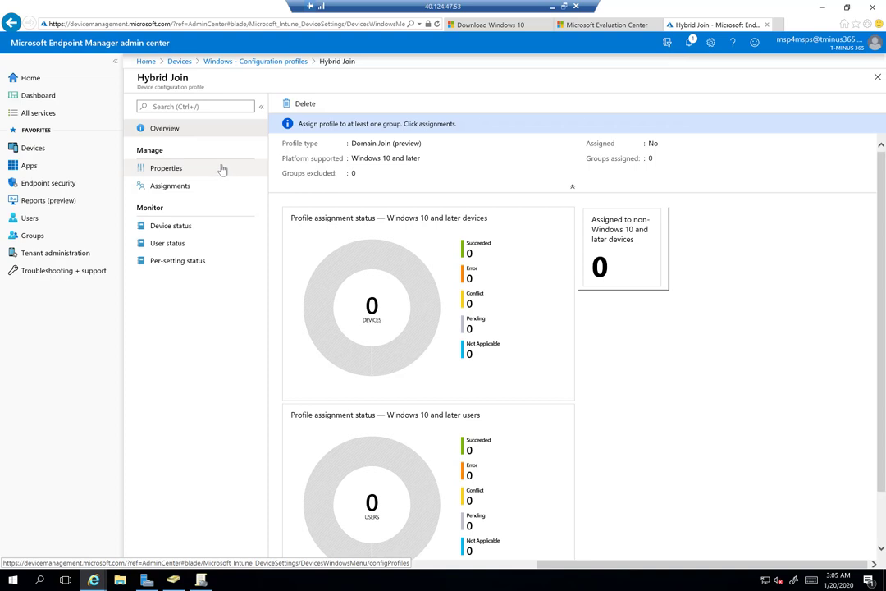
click(203, 170)
Assign the profile to the Hybrid Join group under Selected Groups, save, then view its properties
click(197, 186)
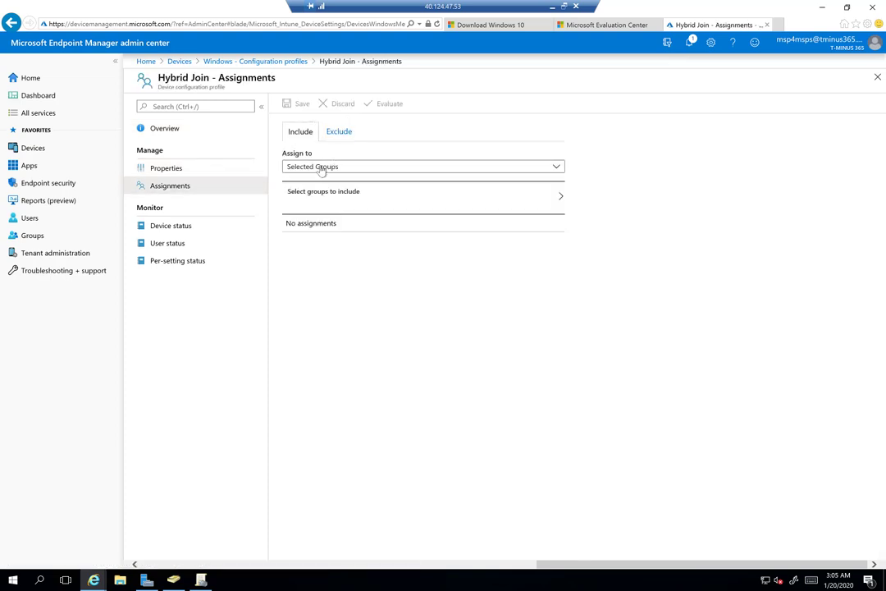
click(327, 169)
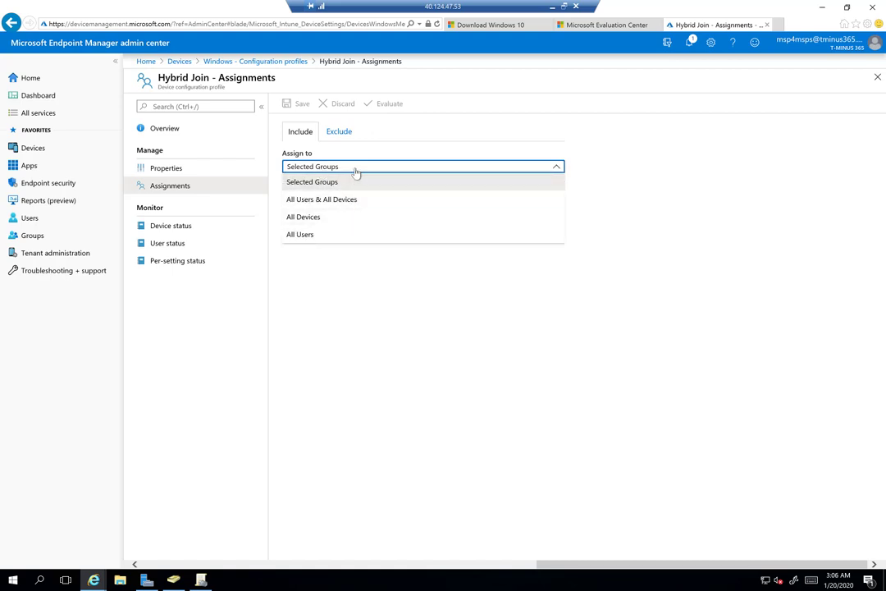
click(356, 180)
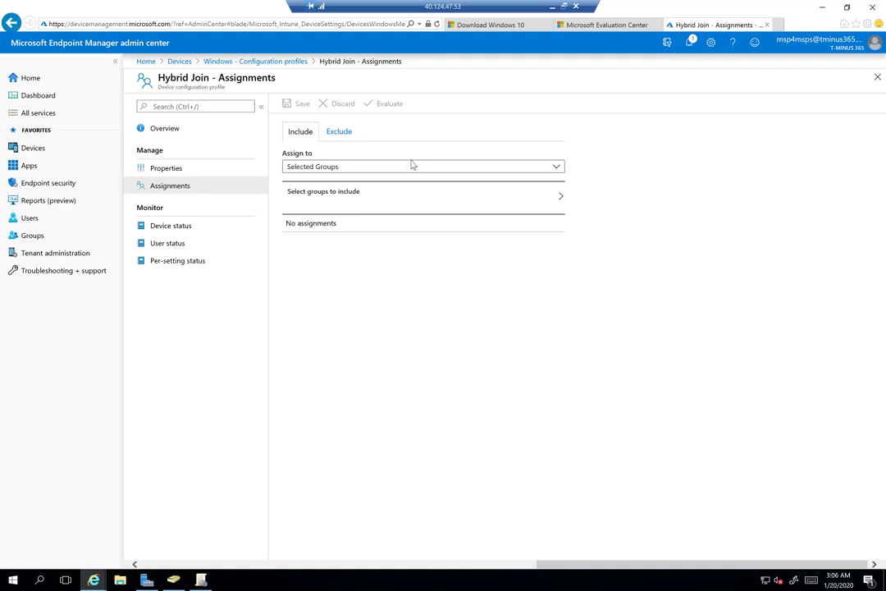
click(410, 167)
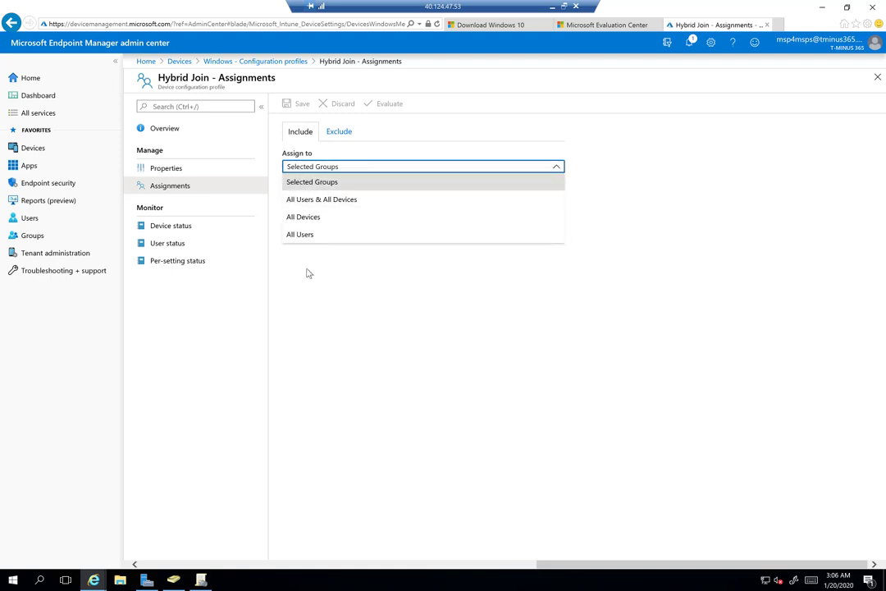
click(469, 186)
click(542, 202)
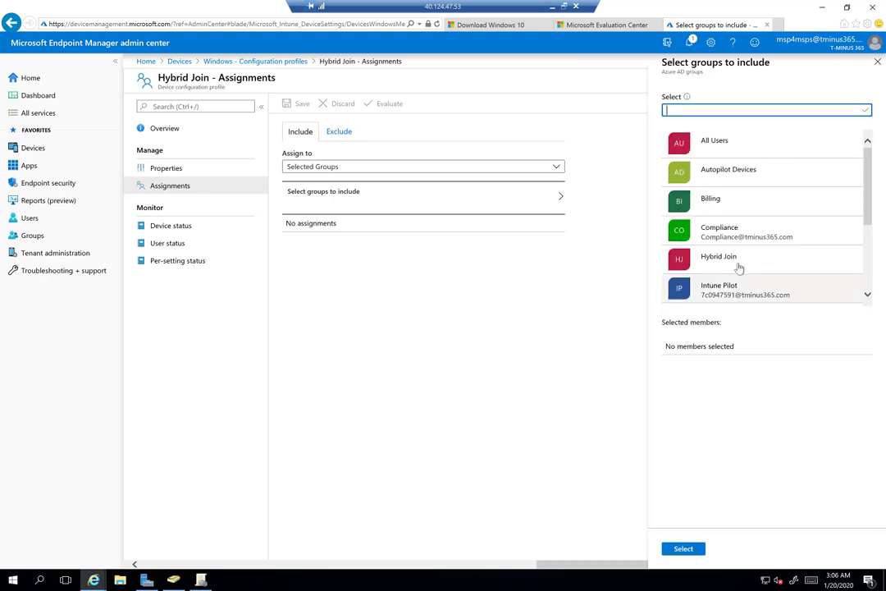
click(738, 262)
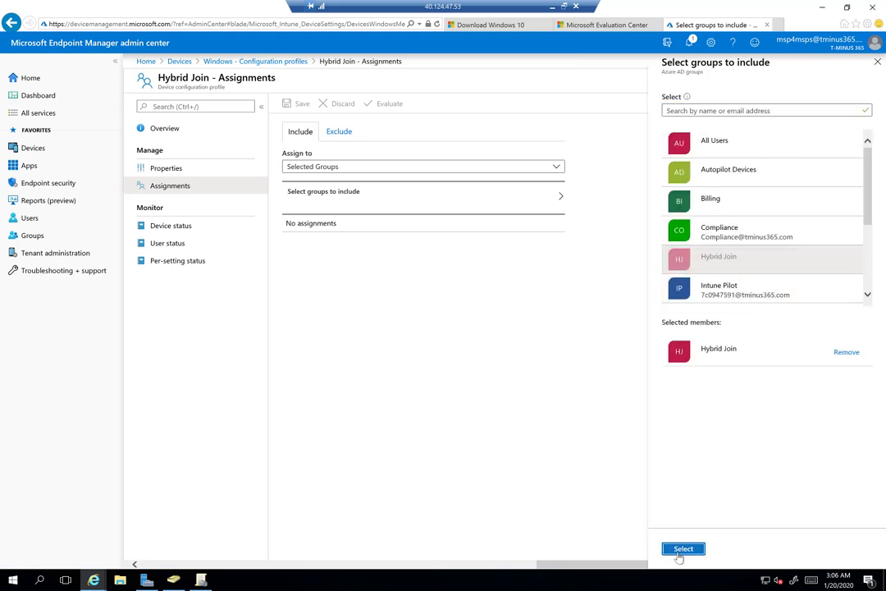
click(681, 550)
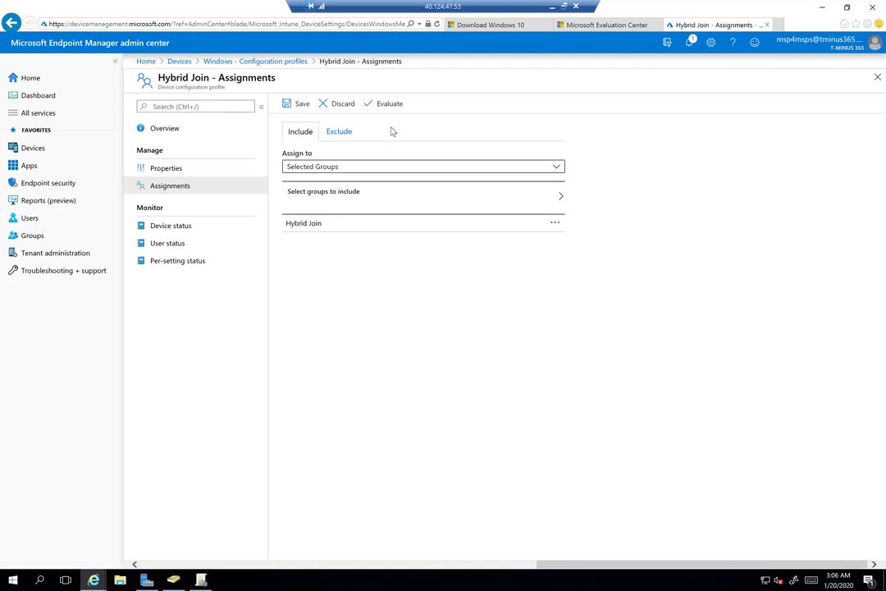
click(300, 105)
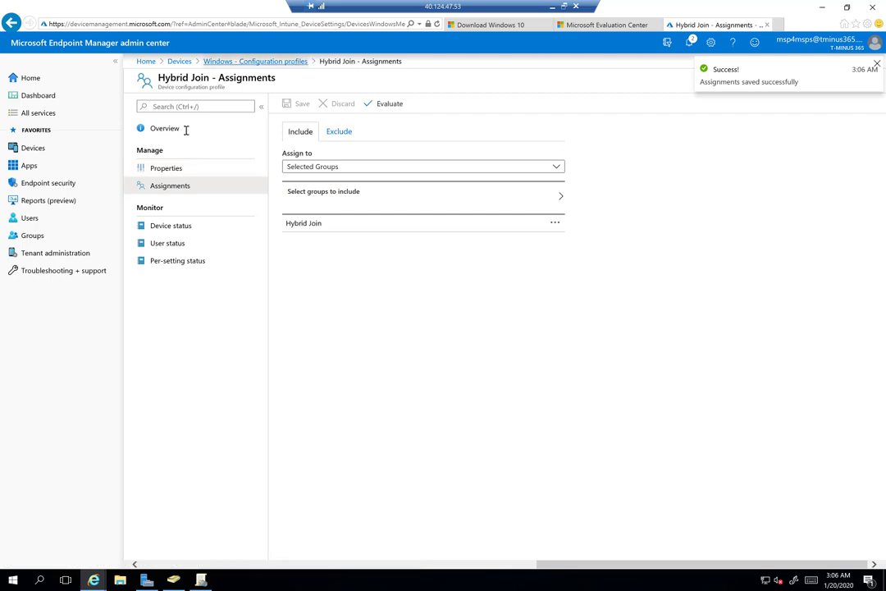
click(171, 168)
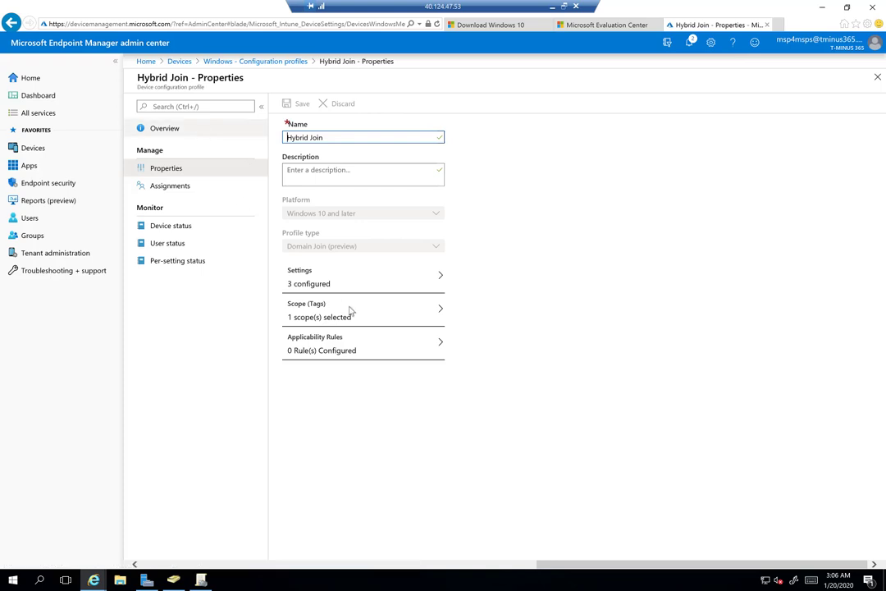
Check the Hybrid Join profile's overview and device status, then open All groups
click(166, 129)
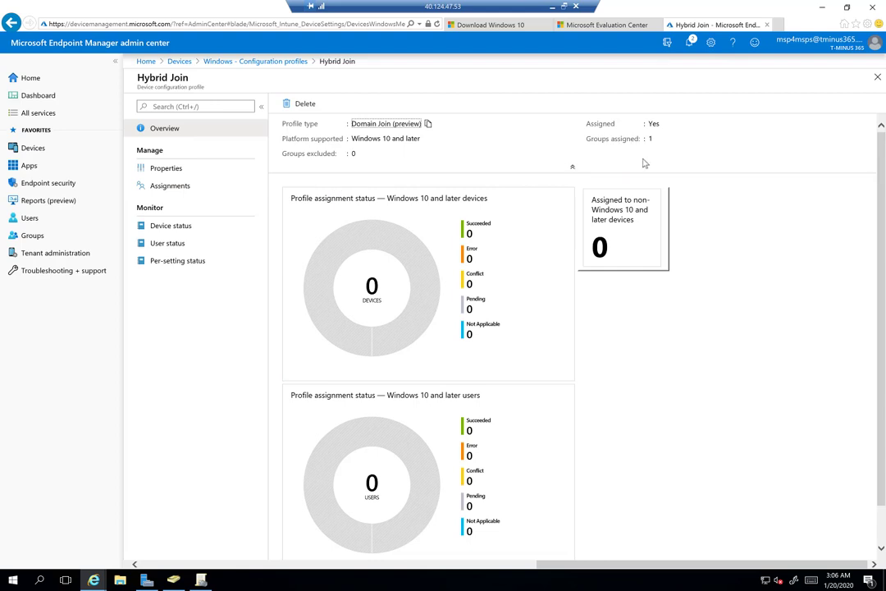
click(169, 225)
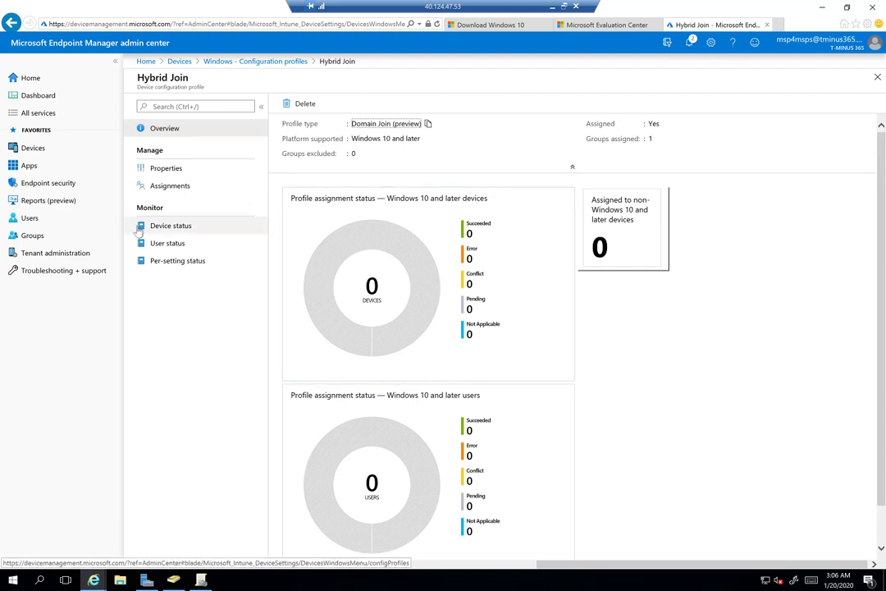
click(23, 235)
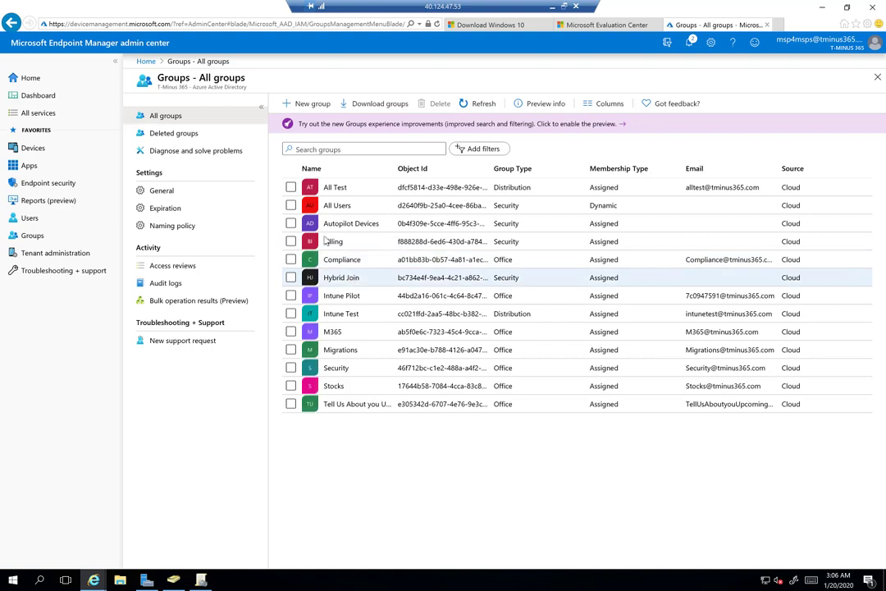
Verify the Hybrid Join group has one member device, then go to Windows devices
click(351, 278)
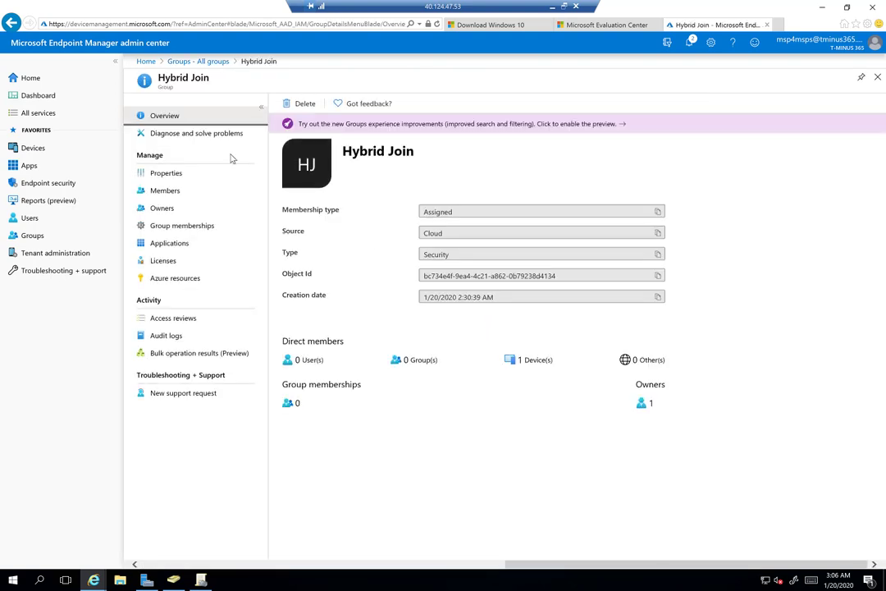
click(196, 191)
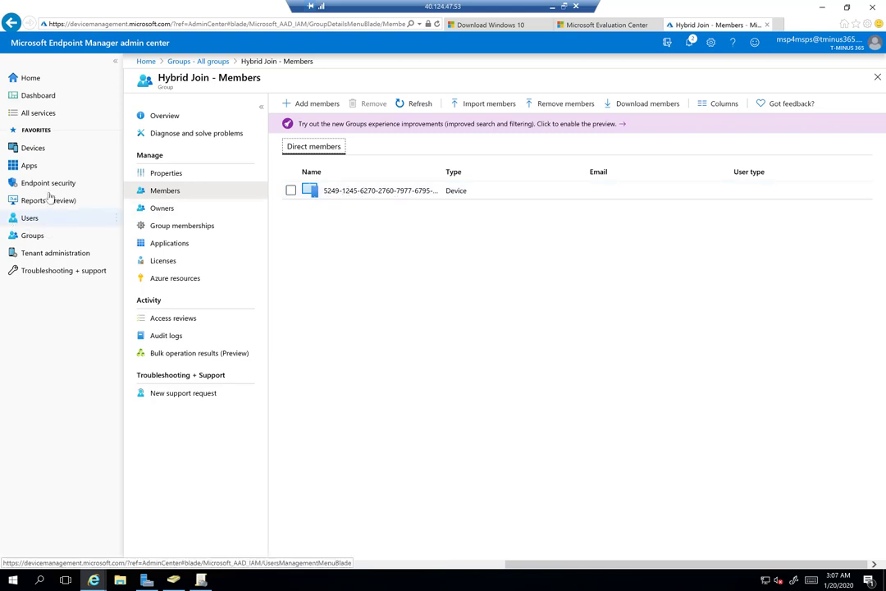
click(41, 151)
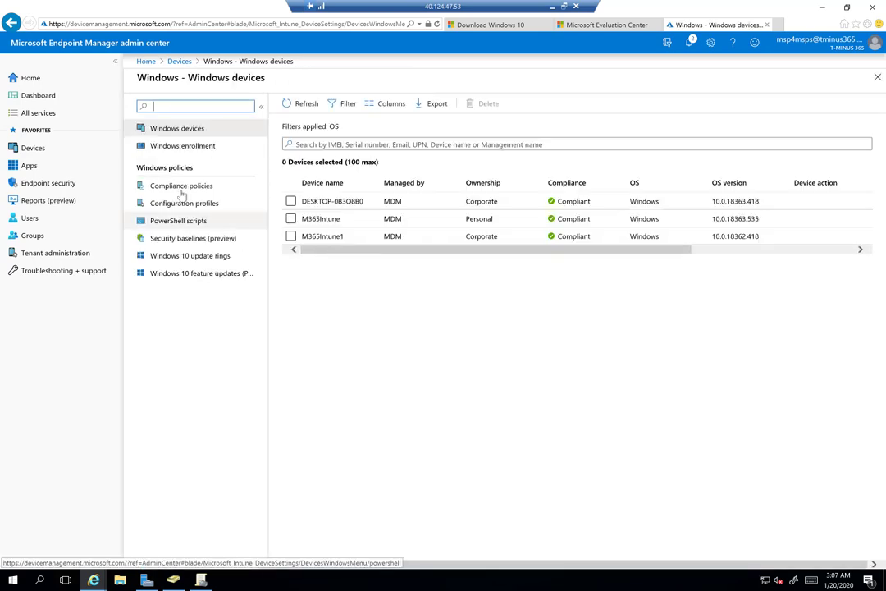
Inspect the 5249 virtual machine in Windows Autopilot devices and confirm no profile is assigned
click(189, 145)
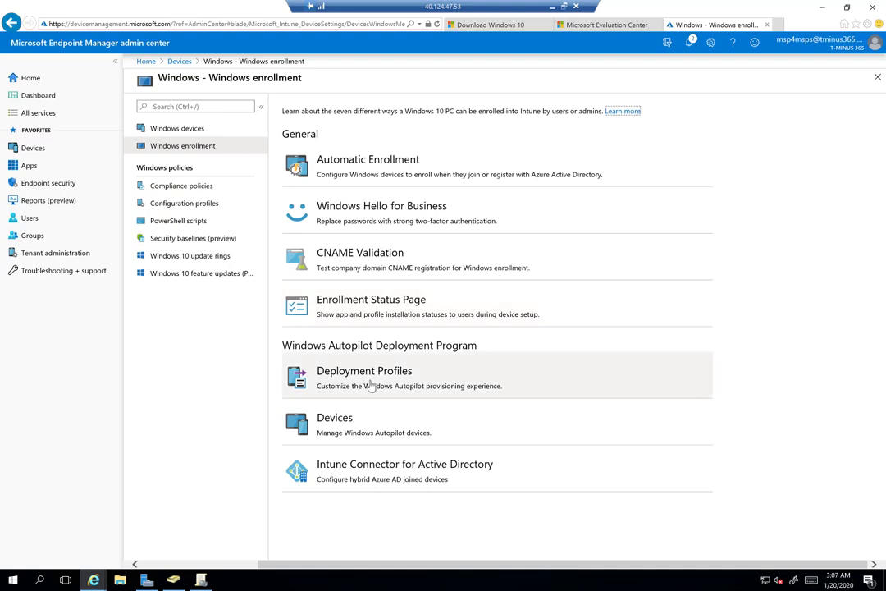
click(348, 426)
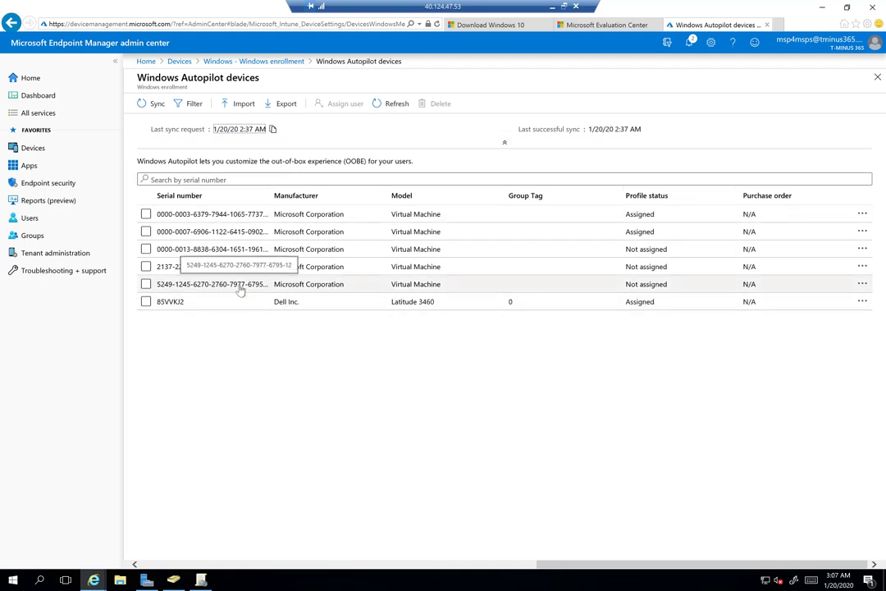
click(241, 289)
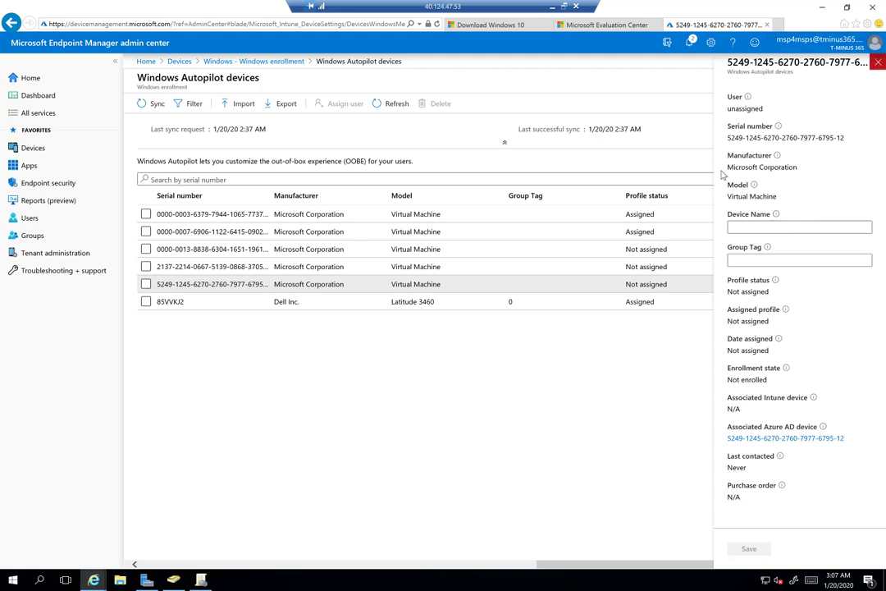
click(878, 65)
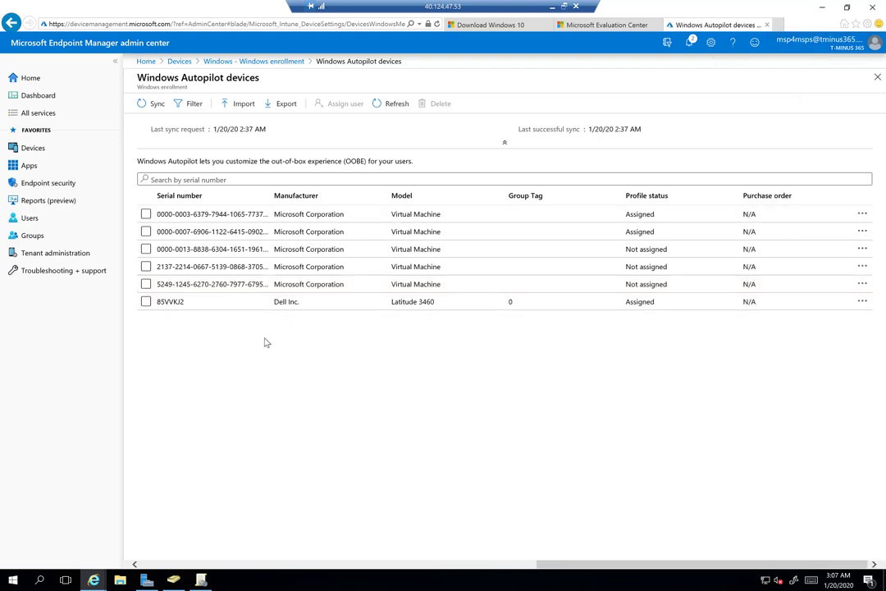
Start a new Windows PC Autopilot deployment profile from Windows enrollment
click(65, 149)
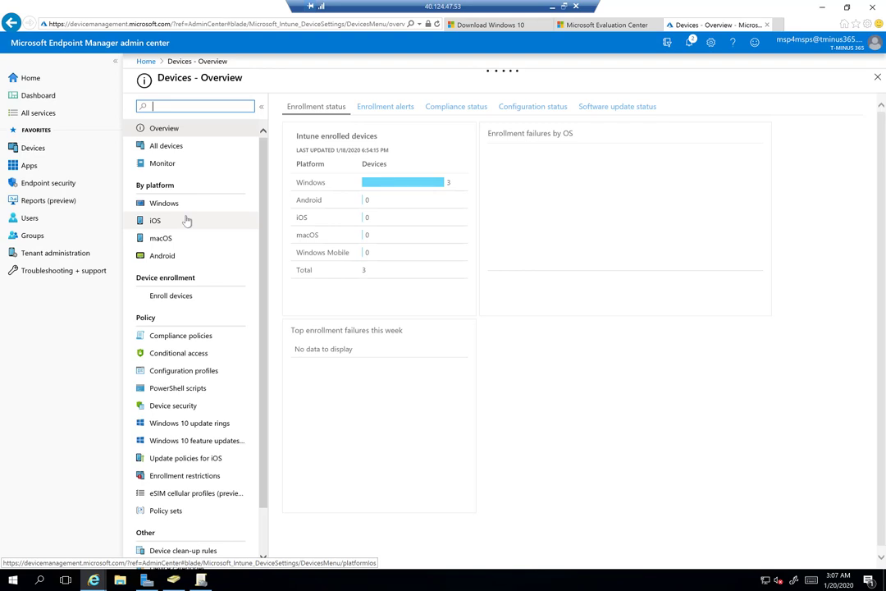
click(188, 203)
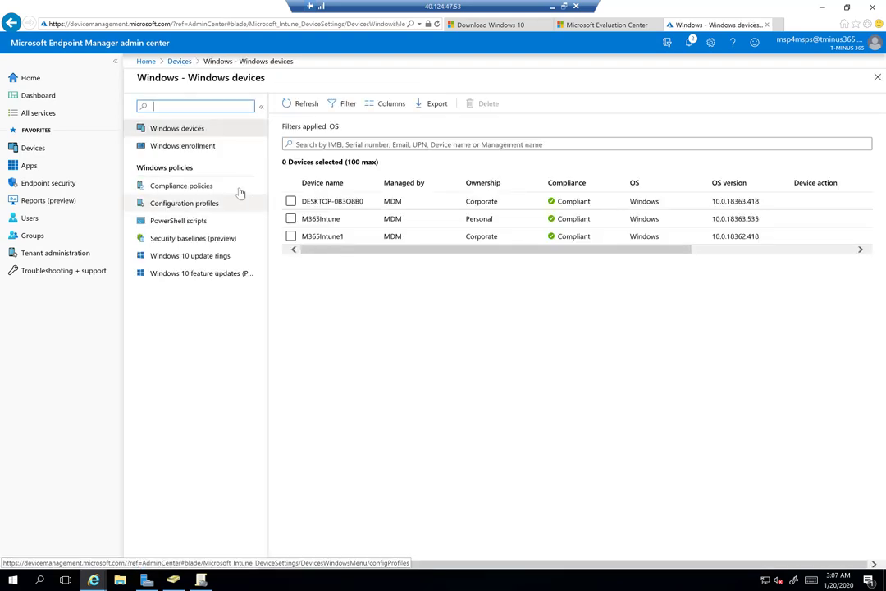
click(224, 153)
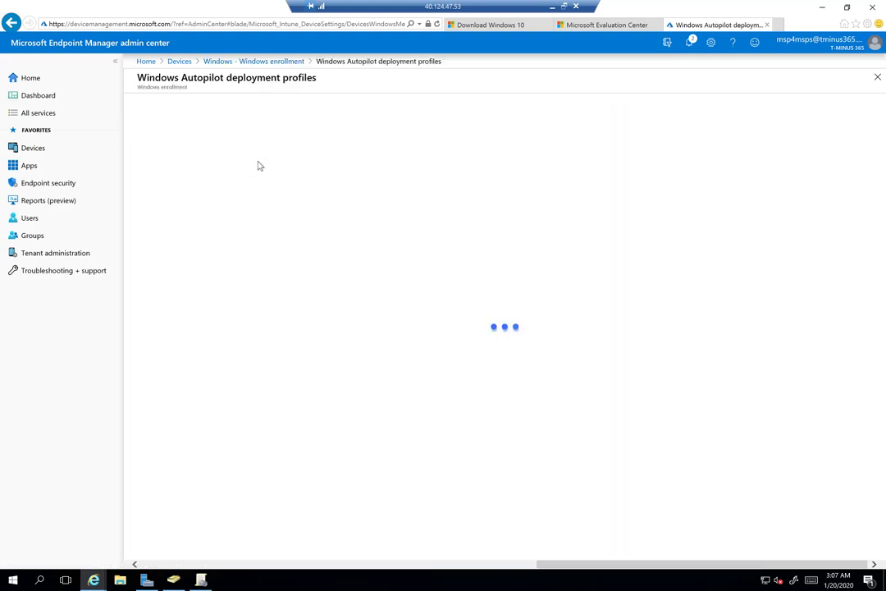
click(173, 104)
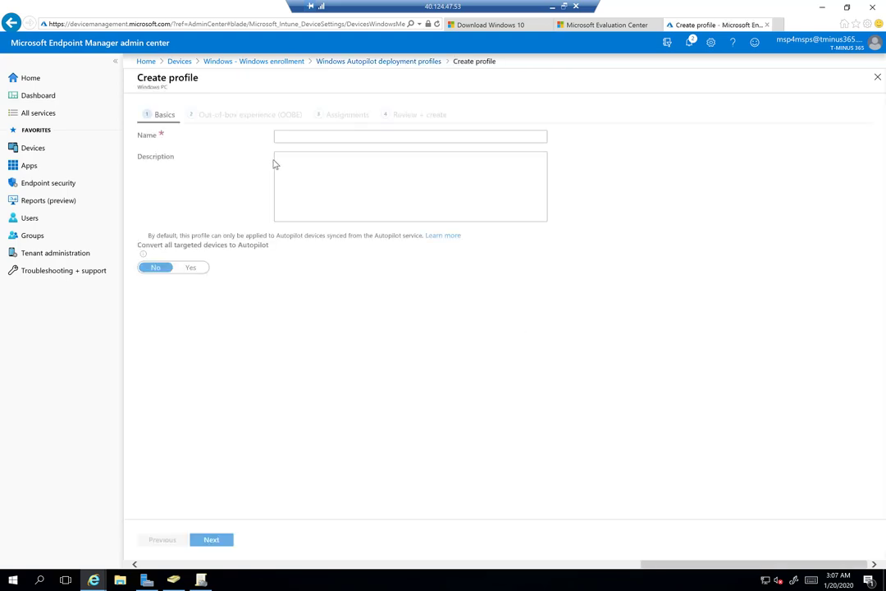
Name the profile 'Hybrid Join', set Convert all targeted devices to Autopilot to Yes, and continue
click(286, 140)
text(H)
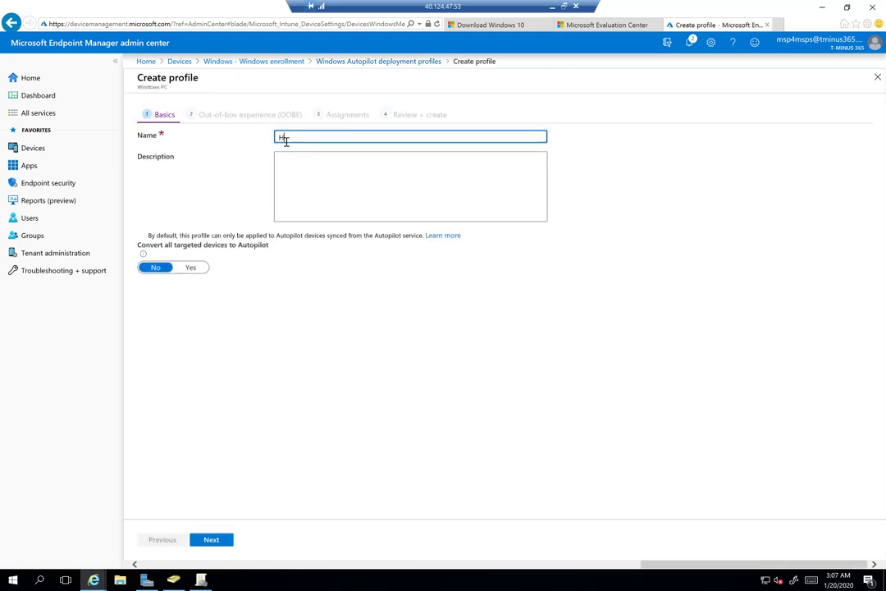
text(ybrid Join)
click(190, 268)
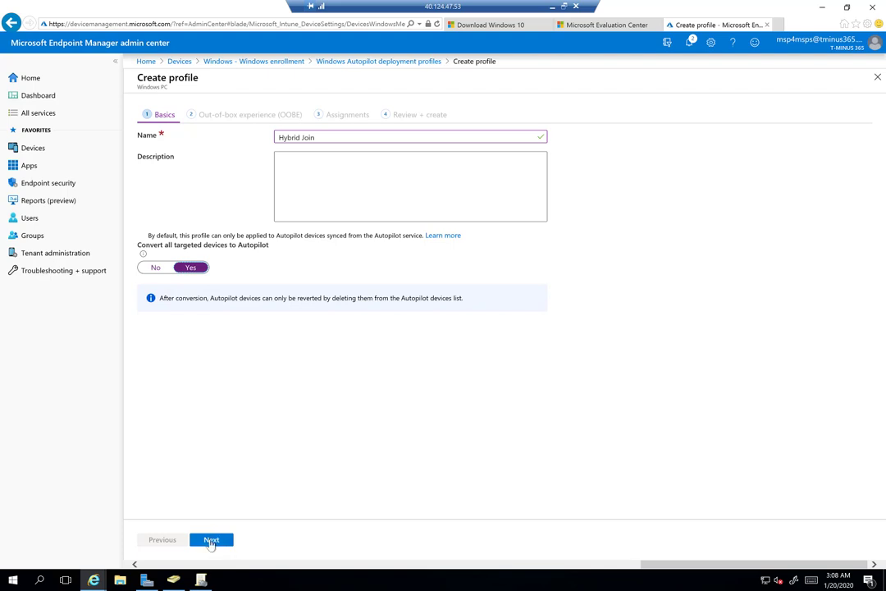
click(211, 541)
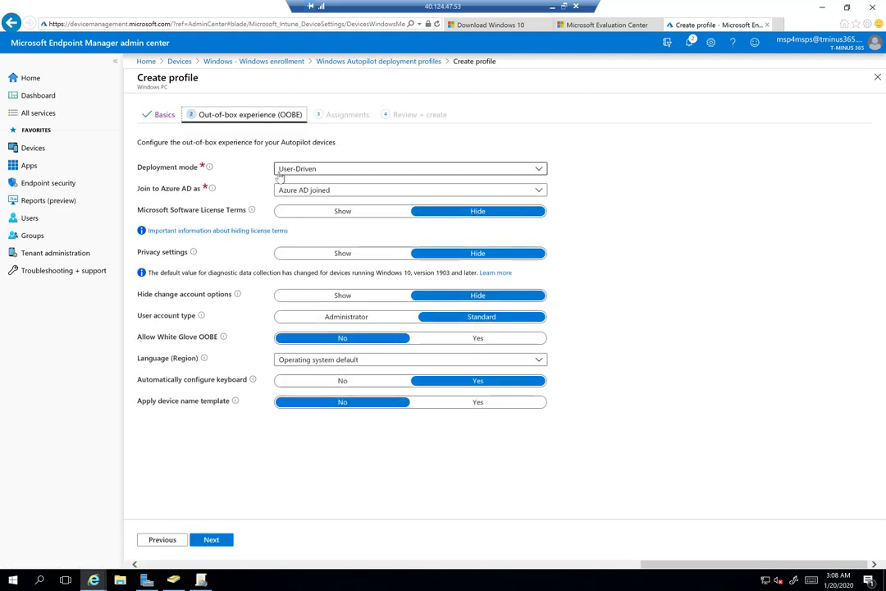
Set Join to Azure AD as Hybrid Azure AD joined and allow White Glove OOBE
click(297, 191)
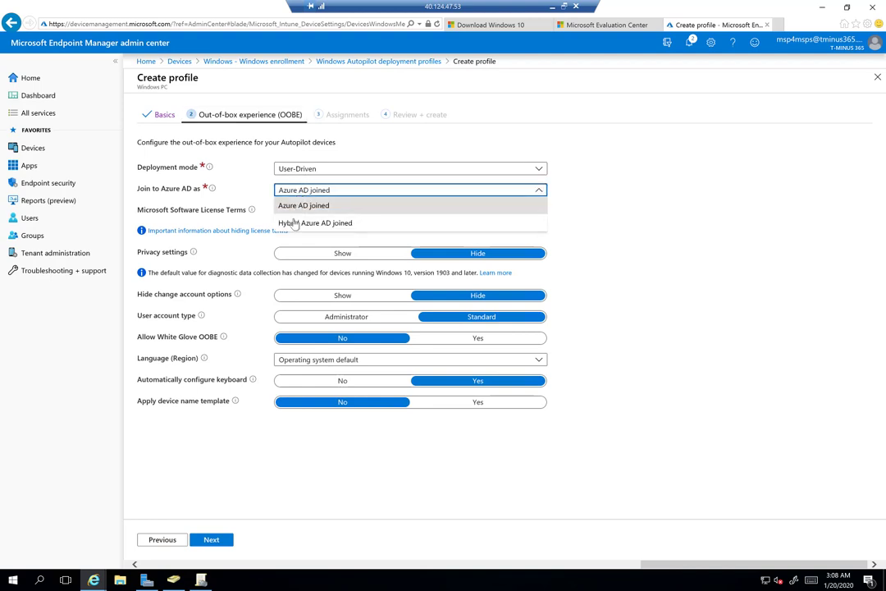
click(312, 223)
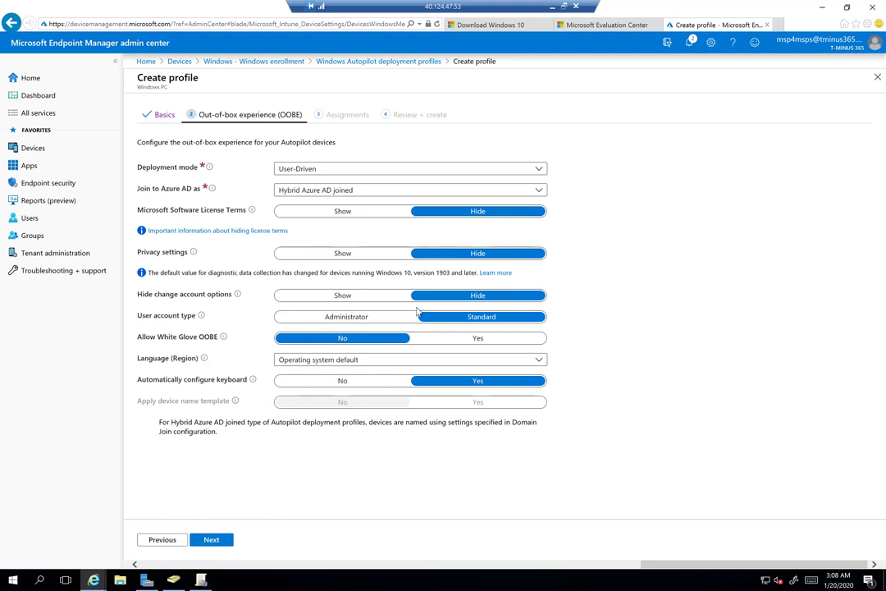
click(456, 339)
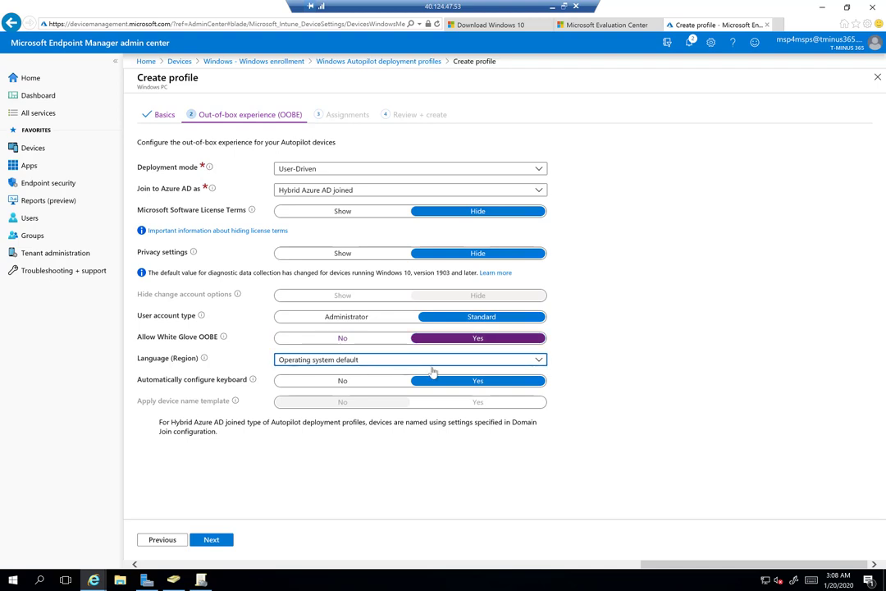
Choose English (United States) as the setup language and continue to assignments
click(532, 363)
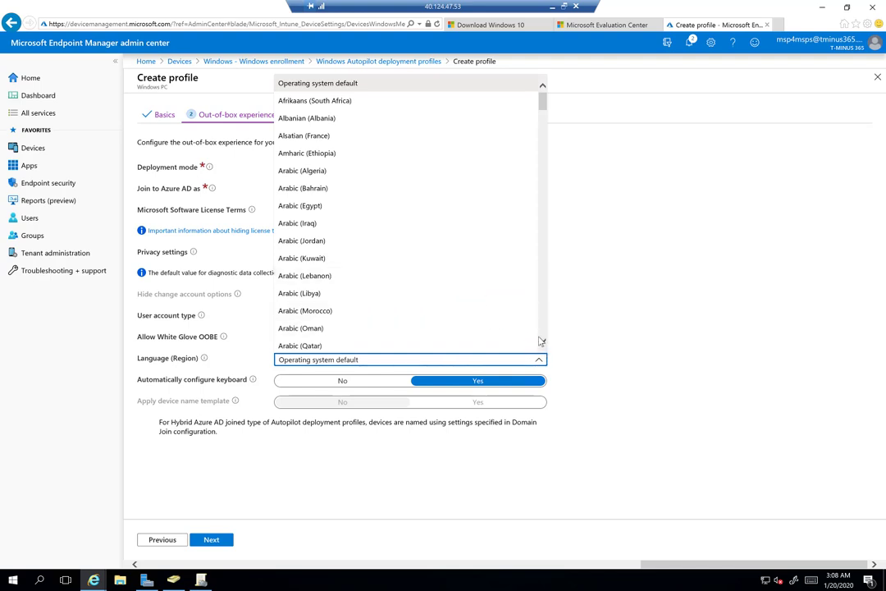
drag(544, 107, 543, 328)
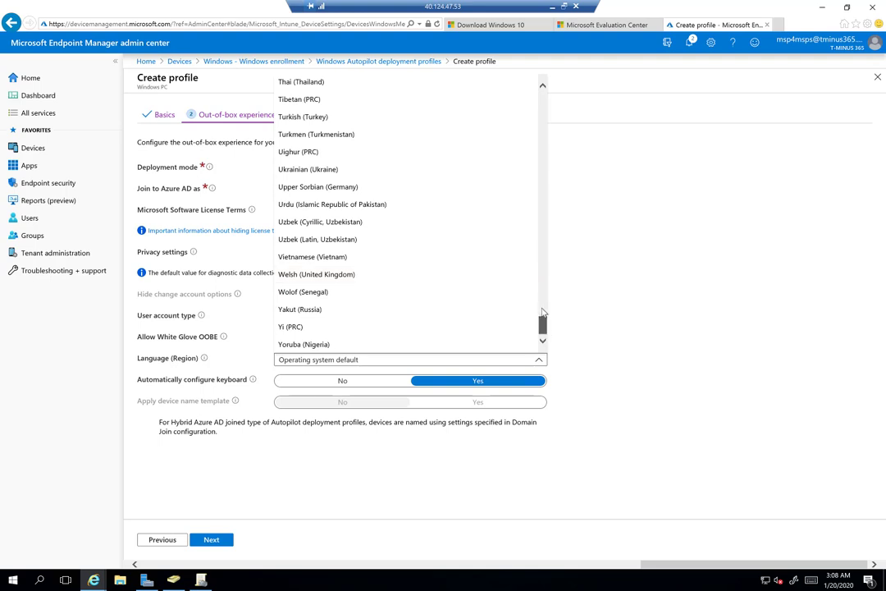
drag(543, 325, 543, 302)
scroll(539, 270, up, 20)
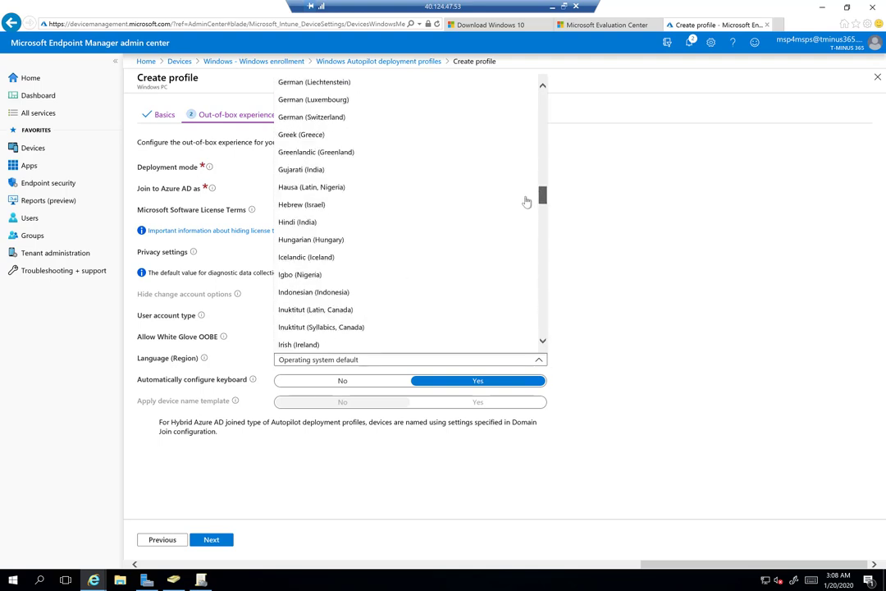
scroll(527, 182, up, 2)
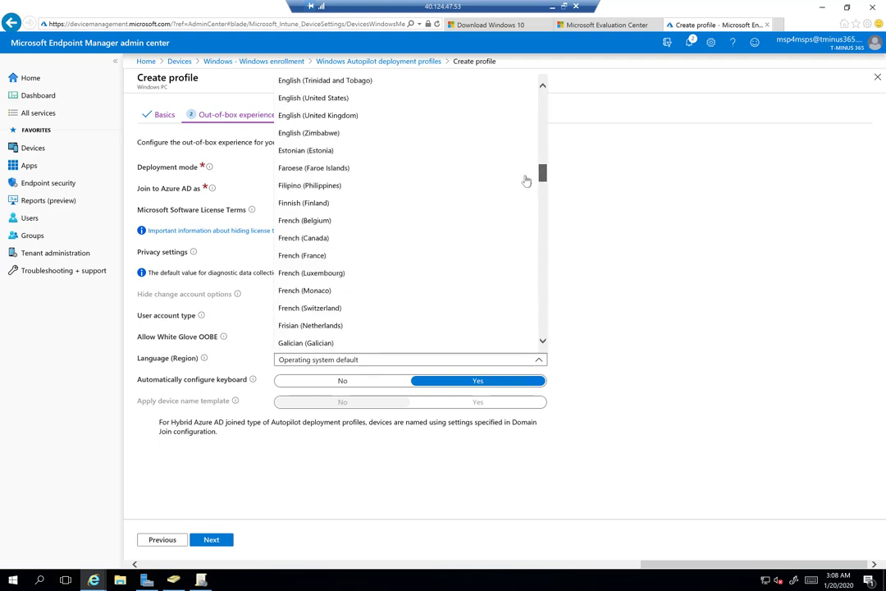
click(364, 115)
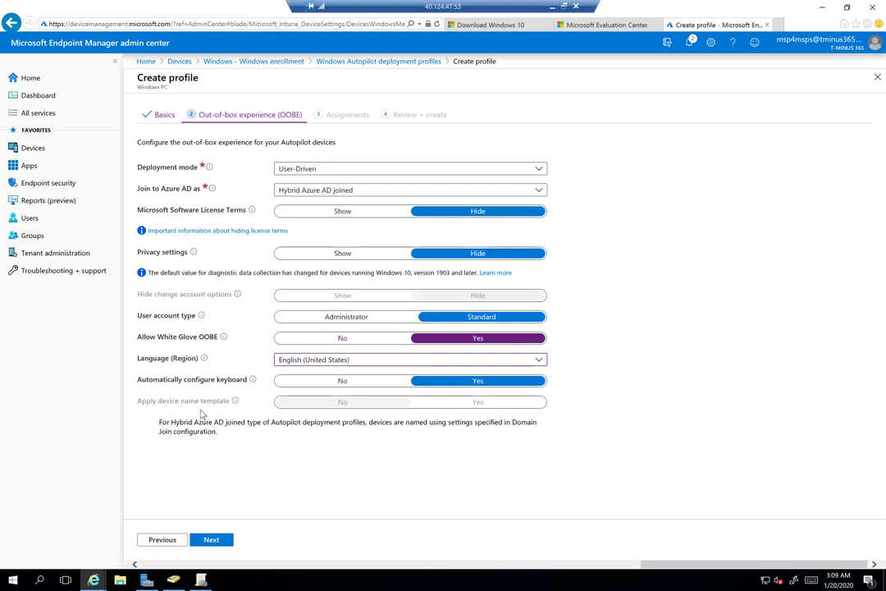
click(213, 540)
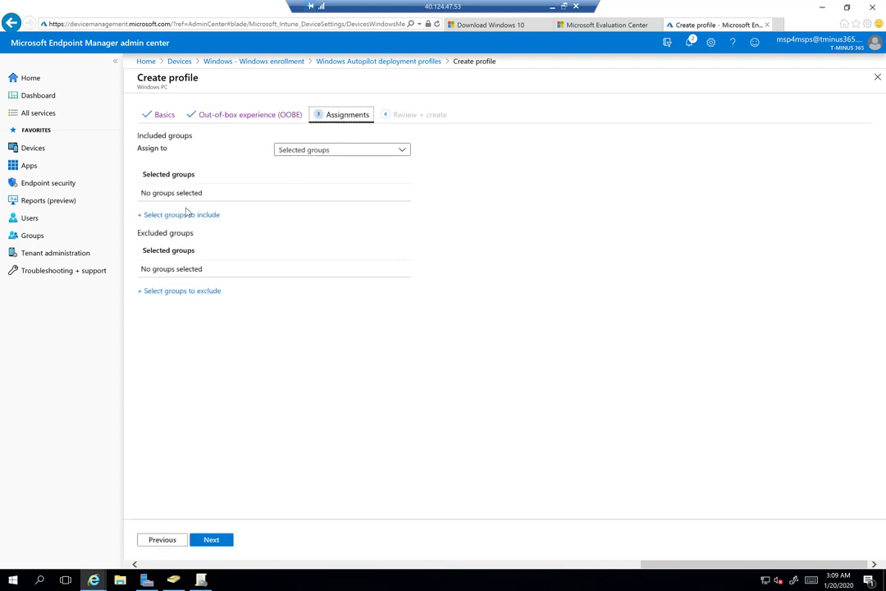
Include the Hybrid Join group in the profile's assignments and advance to Review + create
click(182, 218)
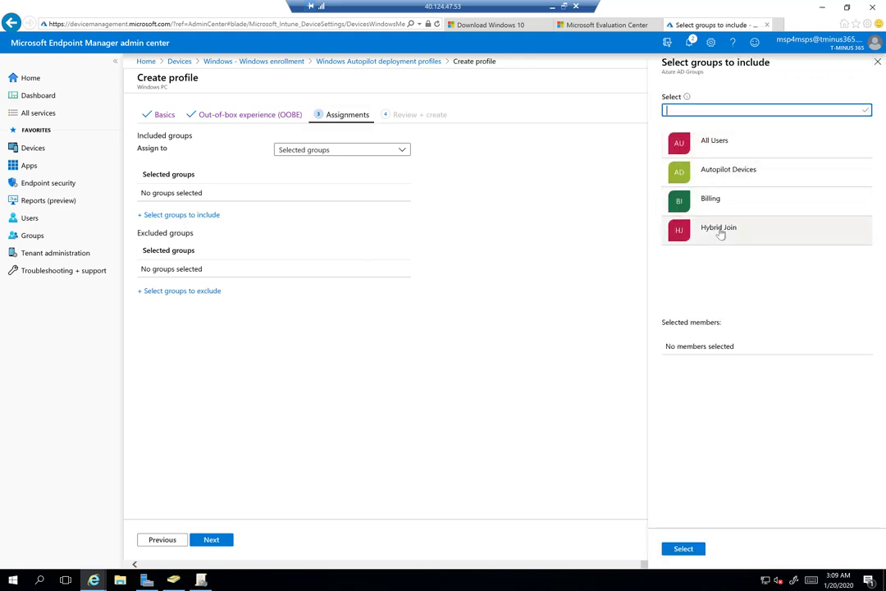
click(720, 230)
click(682, 548)
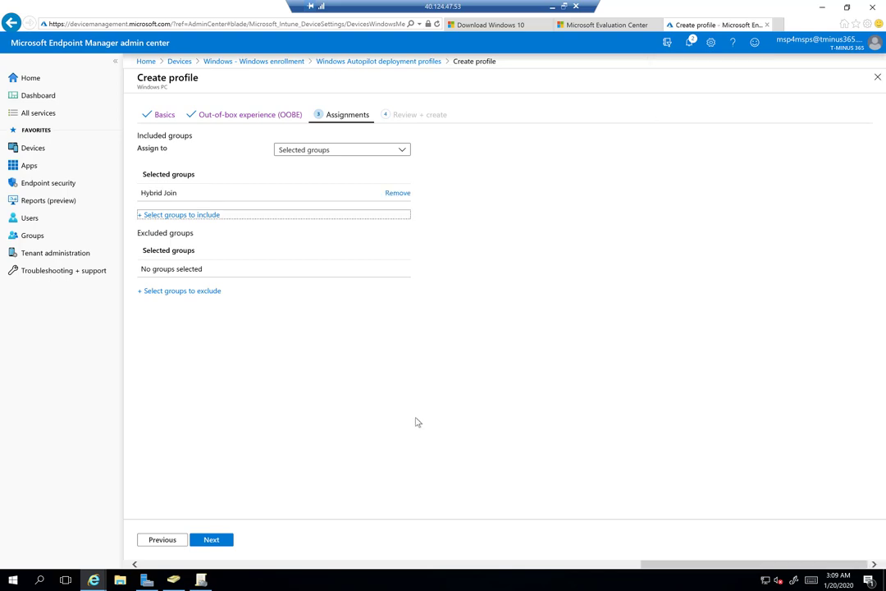
click(216, 542)
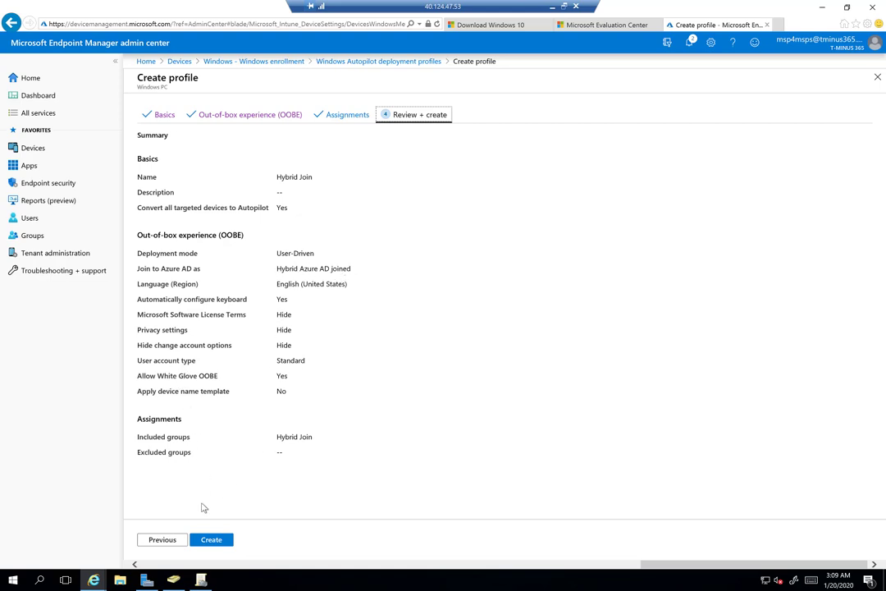
Create the Hybrid Join Autopilot profile and reload the portal
click(212, 540)
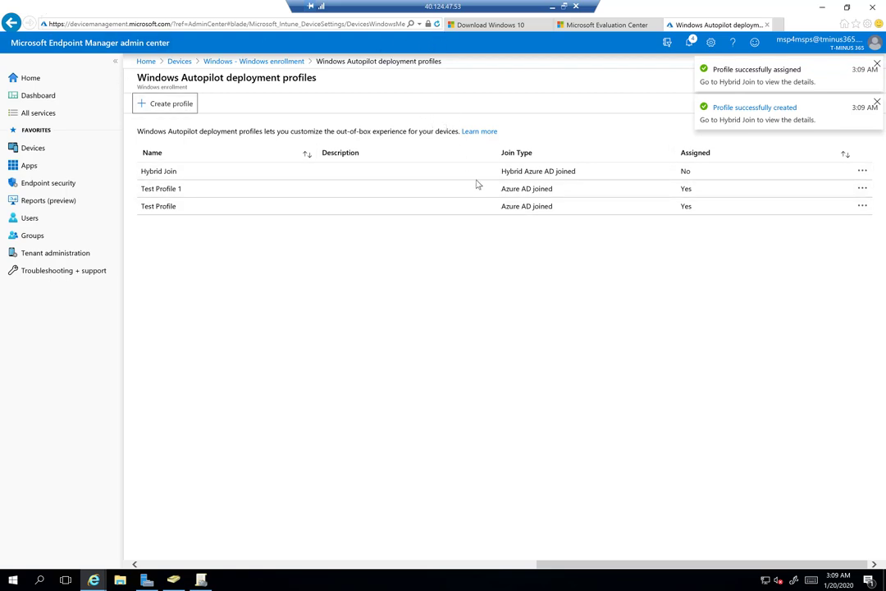
key(F5)
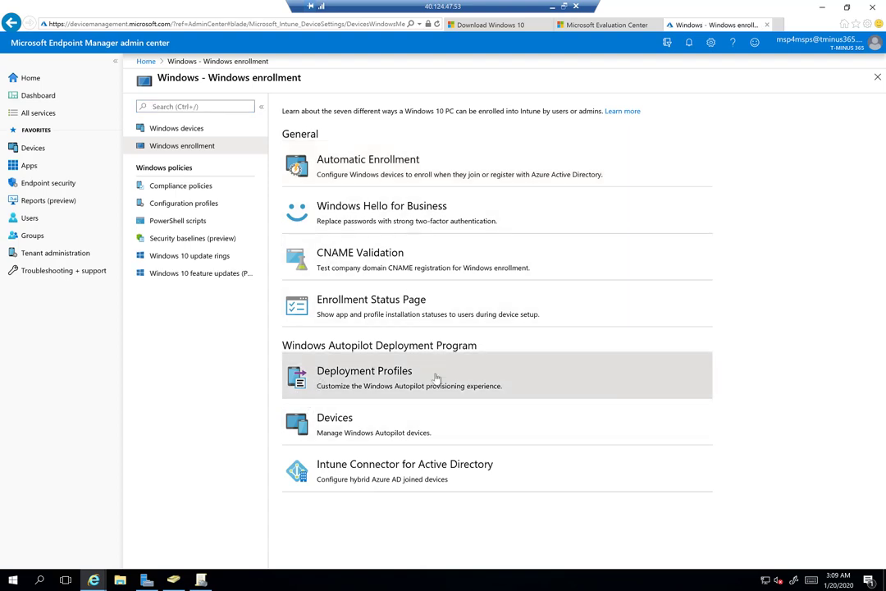
Check the Hybrid Join profile's assigned devices for the VM's serial, then return to the profiles list
click(437, 377)
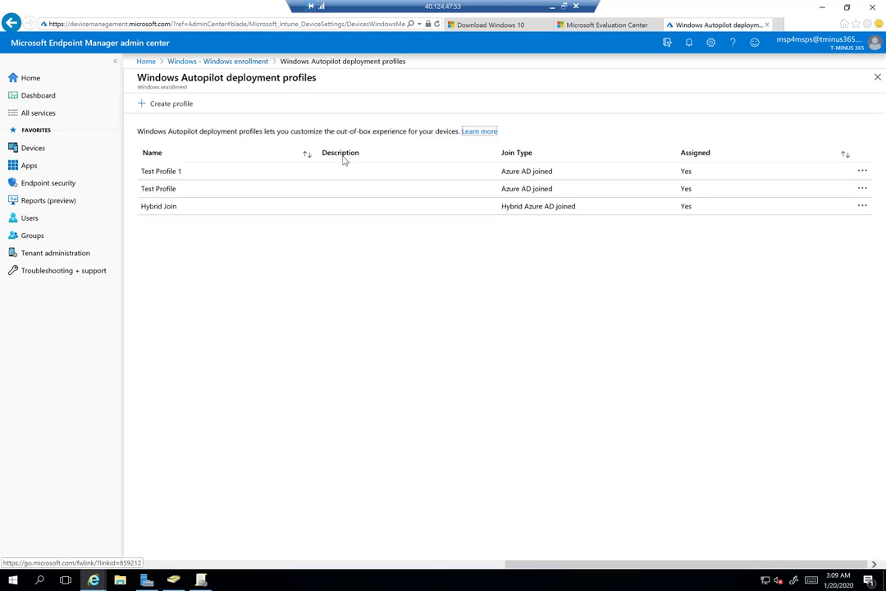
click(427, 212)
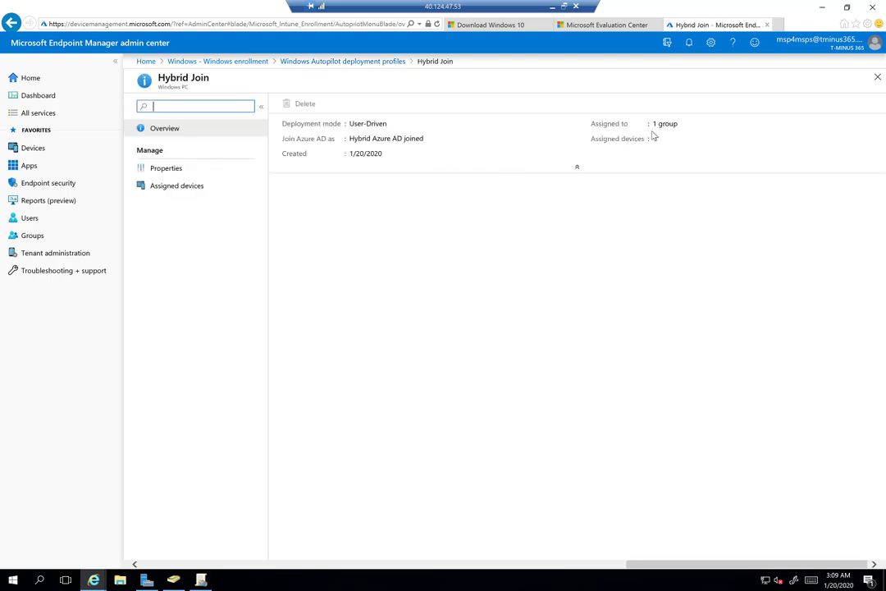
click(180, 185)
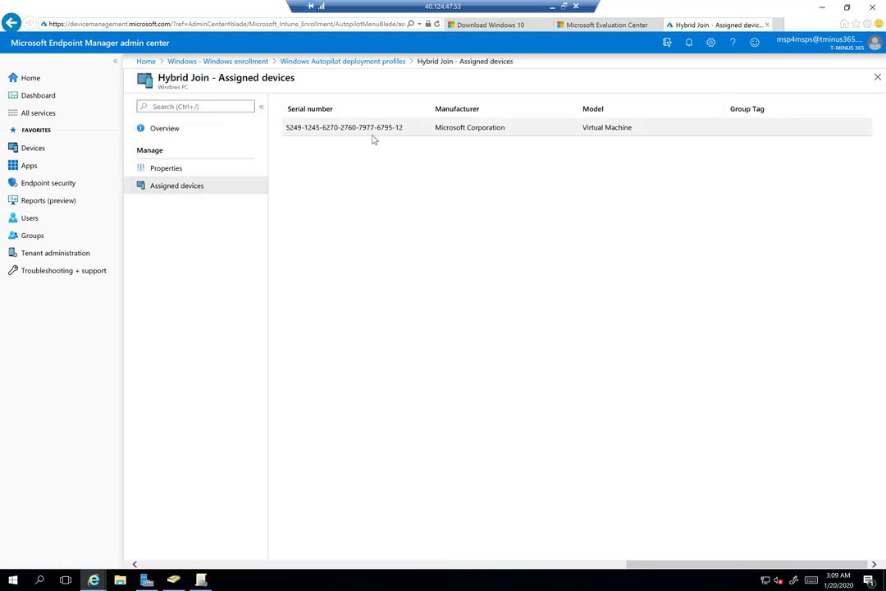
double_click(367, 128)
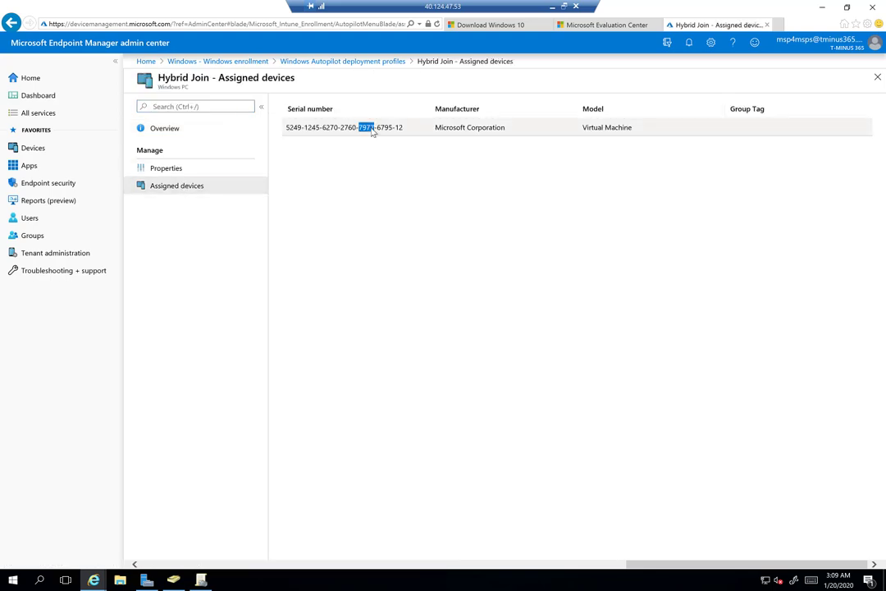
click(402, 164)
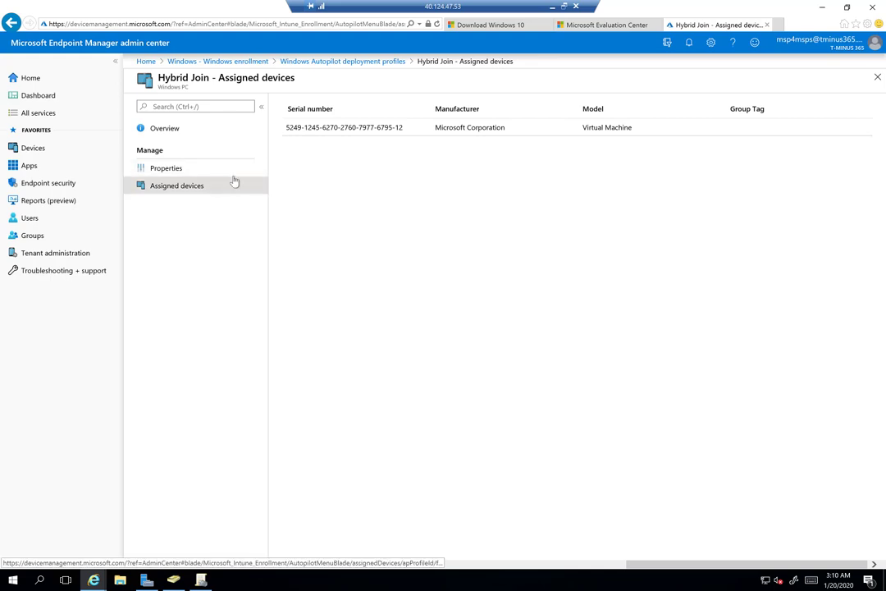
click(352, 61)
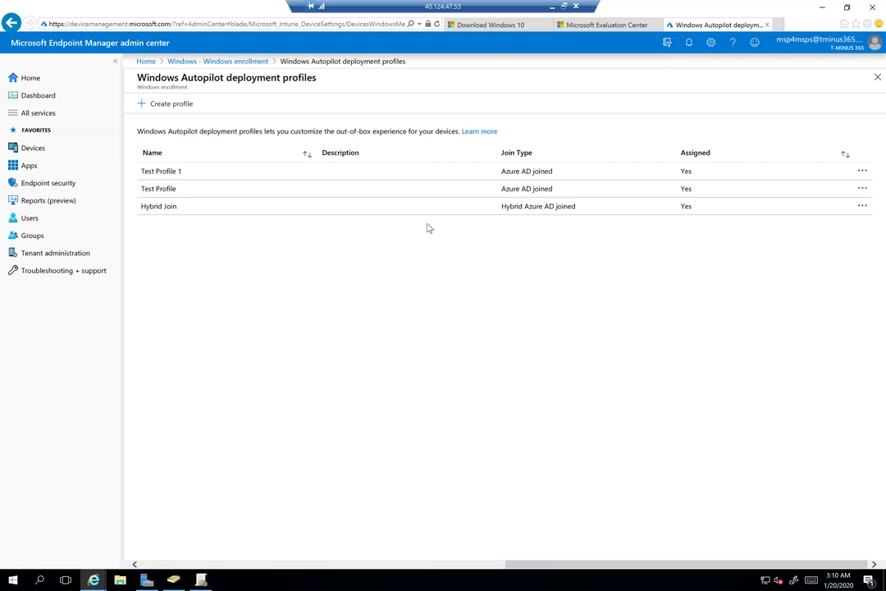
click(552, 5)
Move the powered-off AutopilotReset VM window aside and close it to reveal the Microsoft 365 admin center
key(alt+Tab)
key(alt+Tab)
key(alt+Tab)
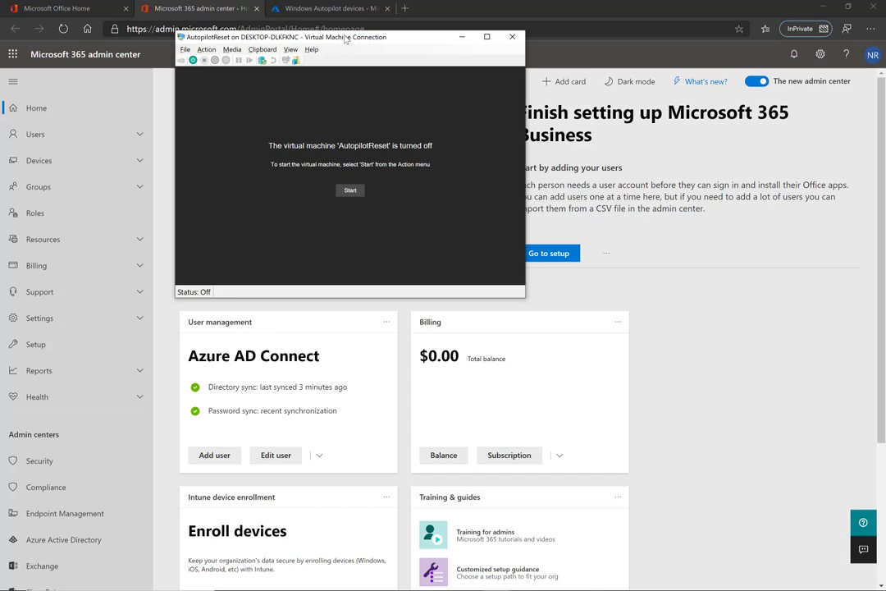
drag(343, 39, 424, 140)
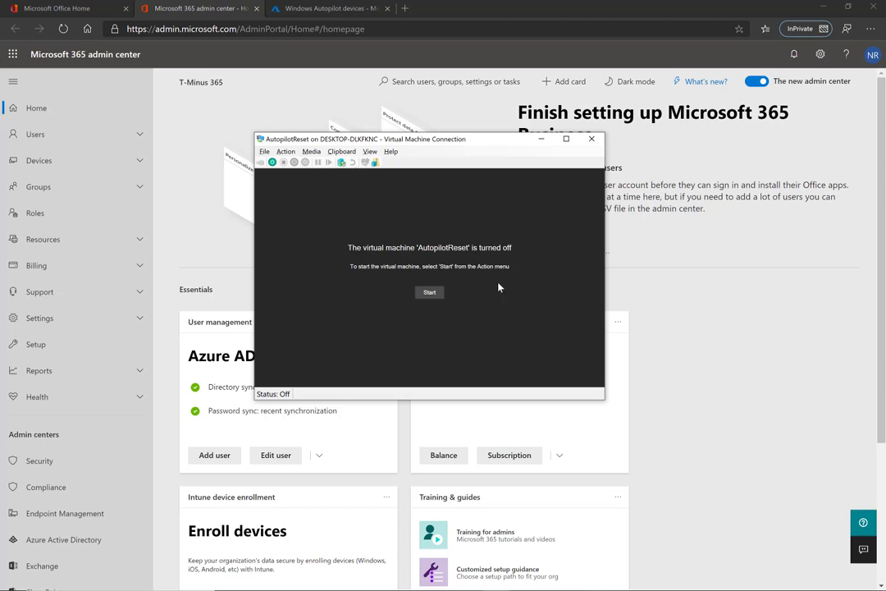
click(331, 11)
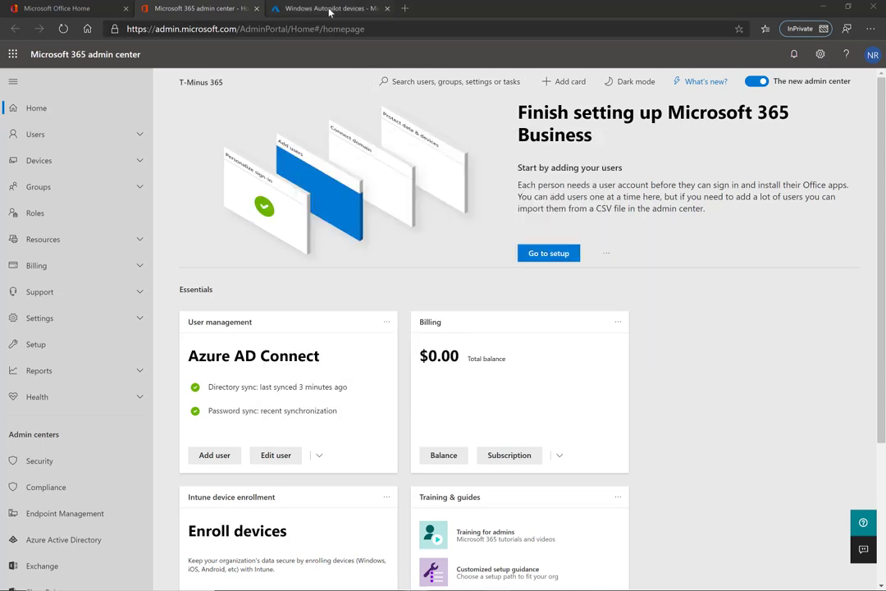
Refresh the Windows Autopilot devices list twice, then return to the remote desktop session
click(331, 11)
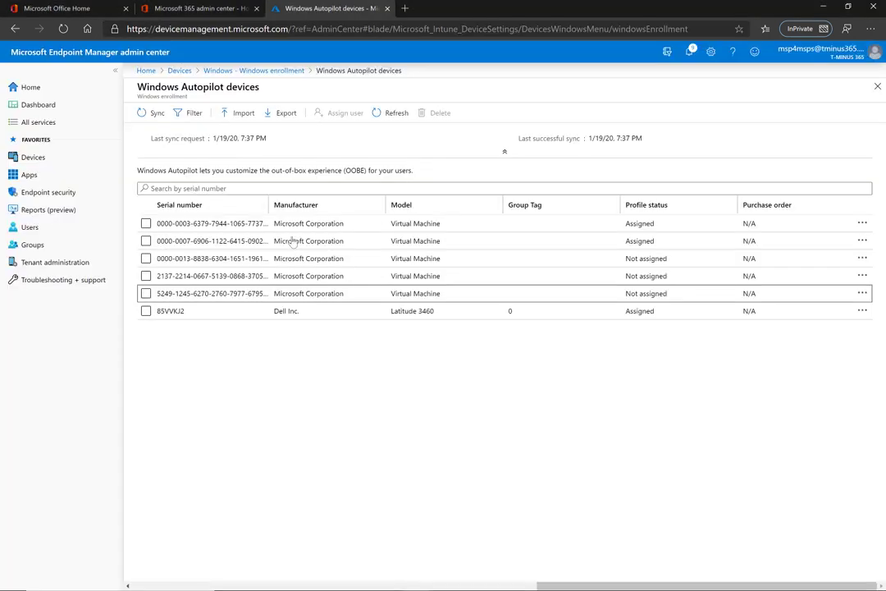
click(383, 119)
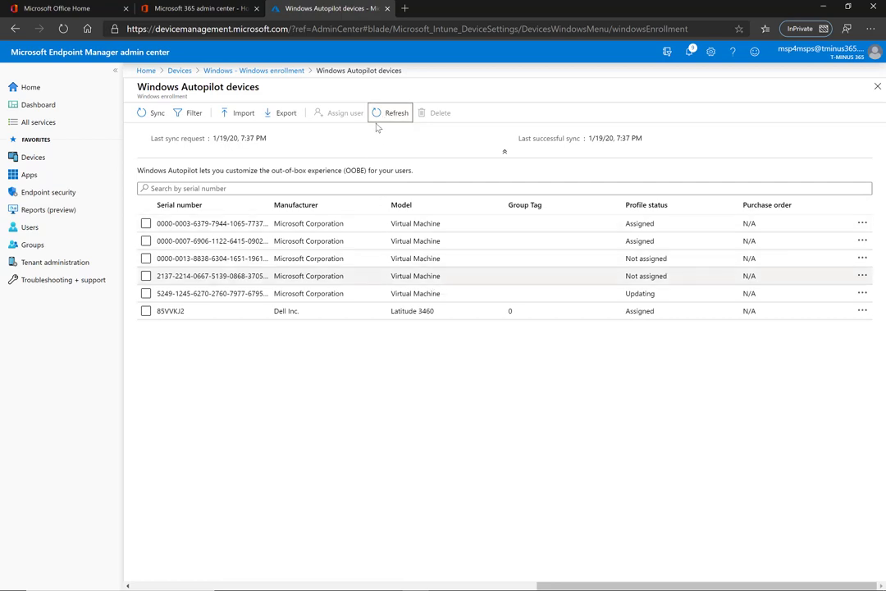
click(383, 115)
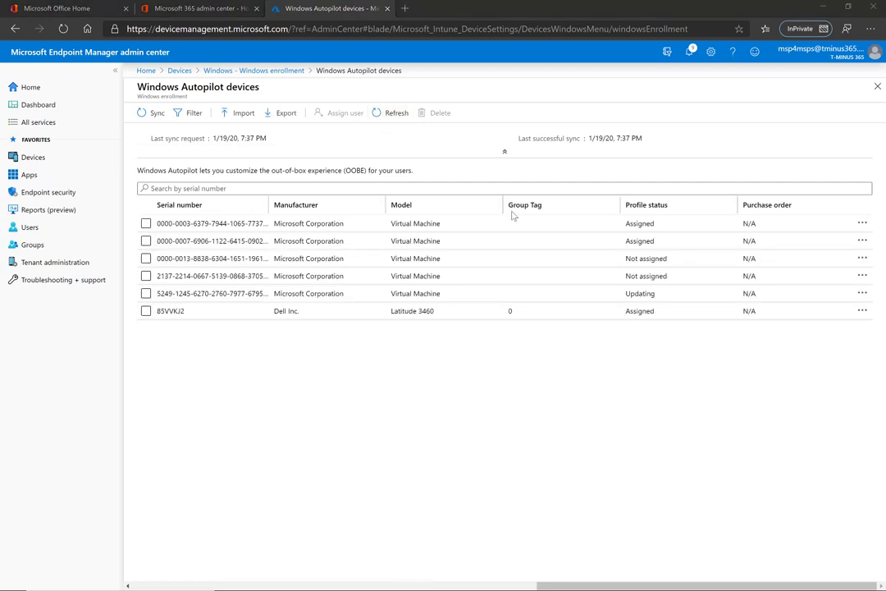
key(alt+Tab)
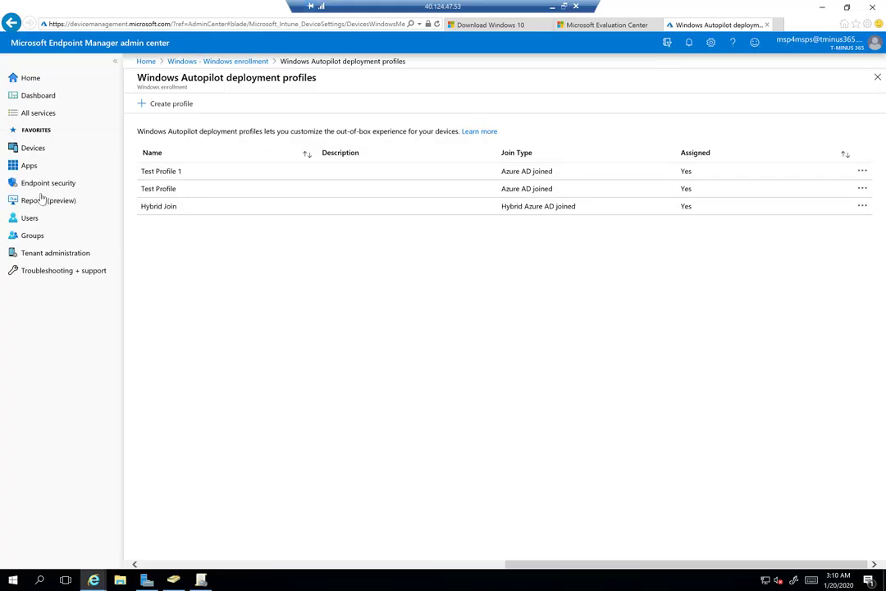
Navigate Devices > Windows > Windows enrollment > Devices to show the Autopilot devices list
click(48, 147)
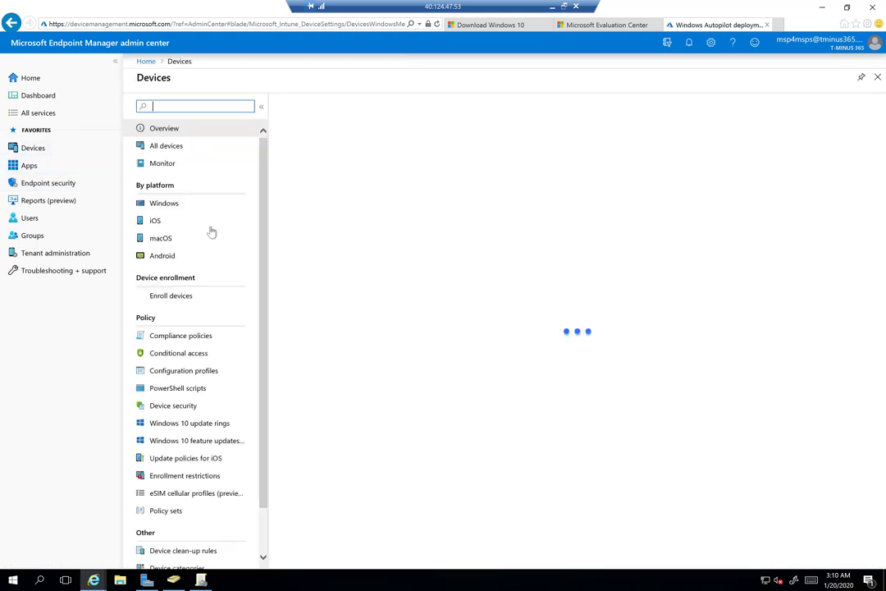
click(194, 202)
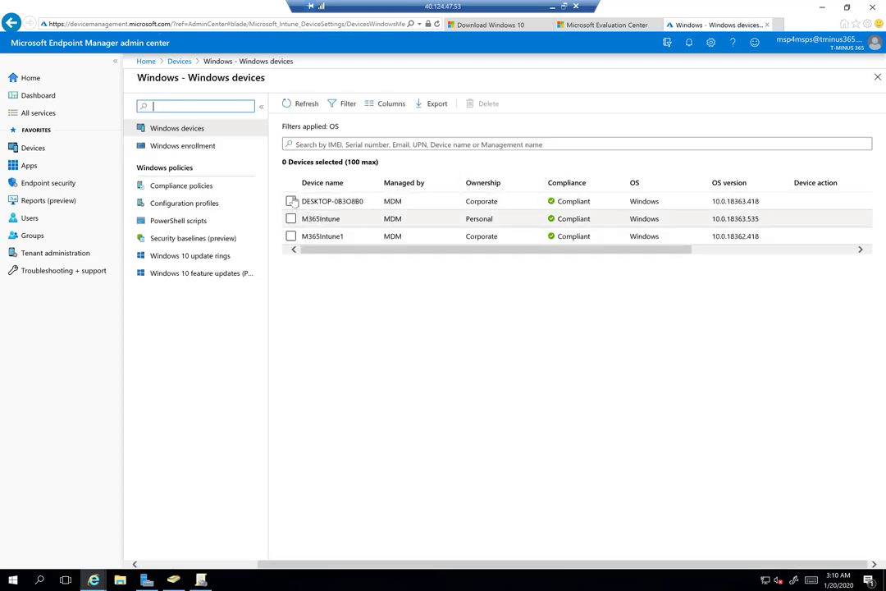
click(238, 148)
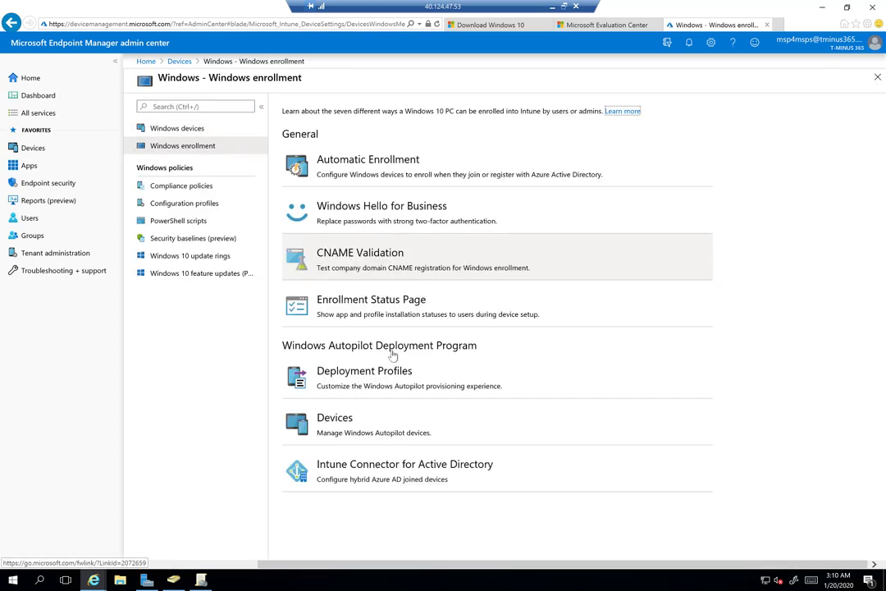
click(384, 419)
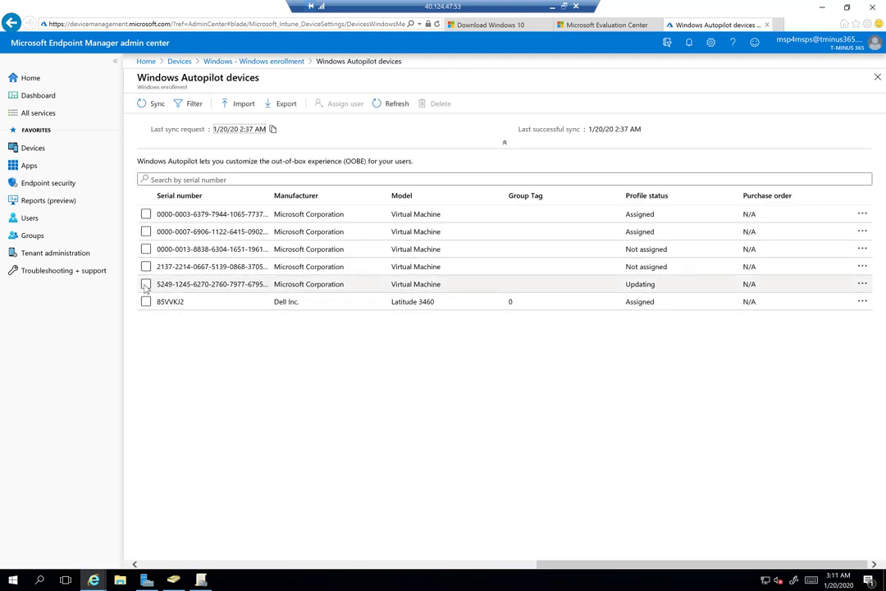
Assign the admin user (searched 'msp') to the 5249-1245 VM, trim the friendly name to the first name, save and refresh
click(146, 284)
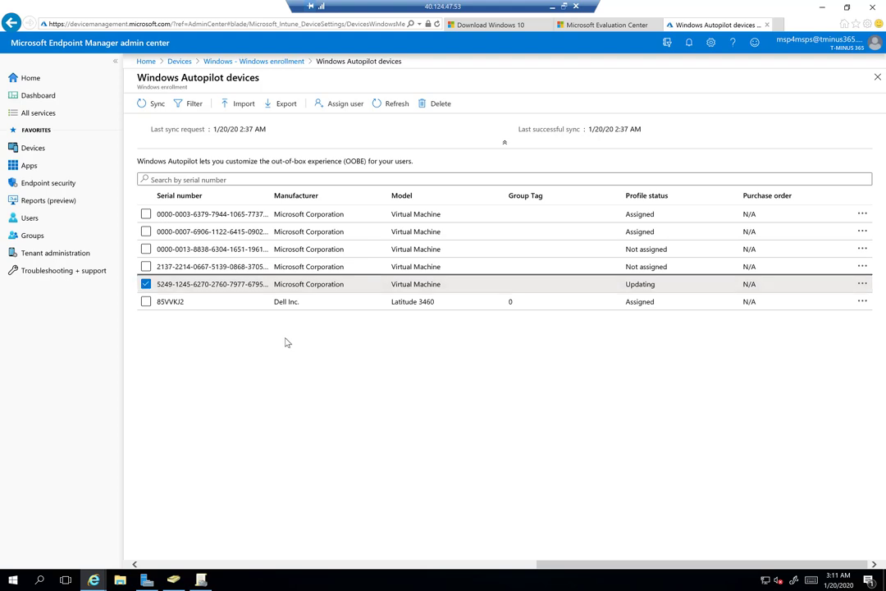
click(349, 104)
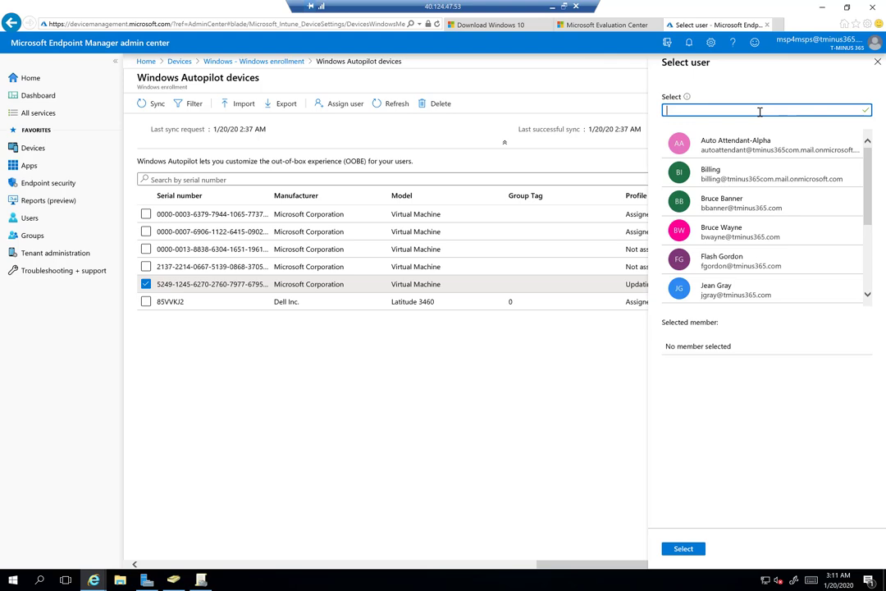
text(msp)
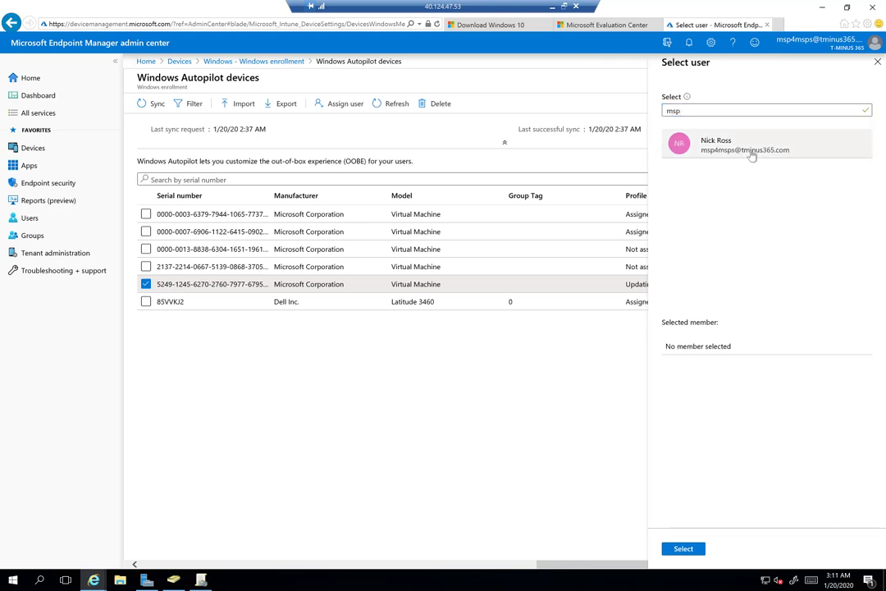
click(749, 146)
click(683, 549)
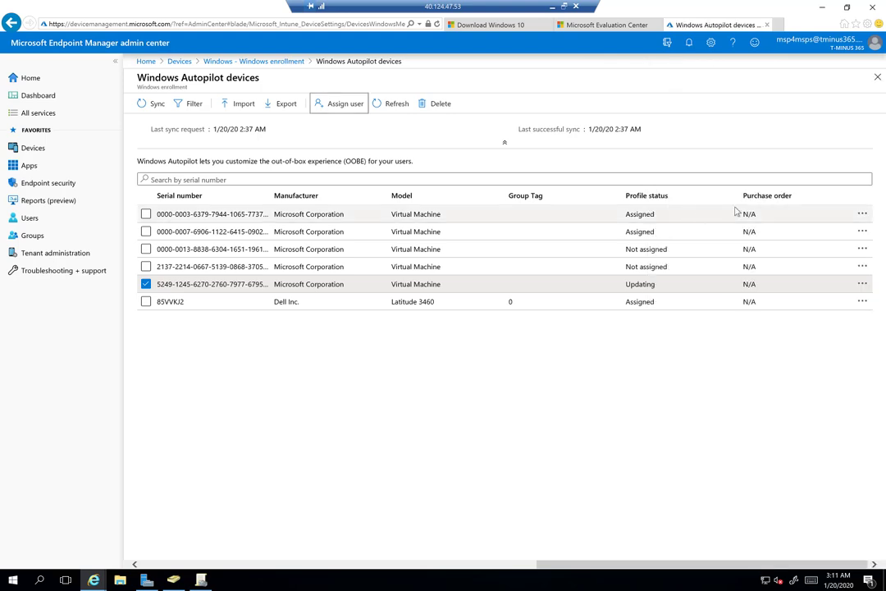
double_click(835, 144)
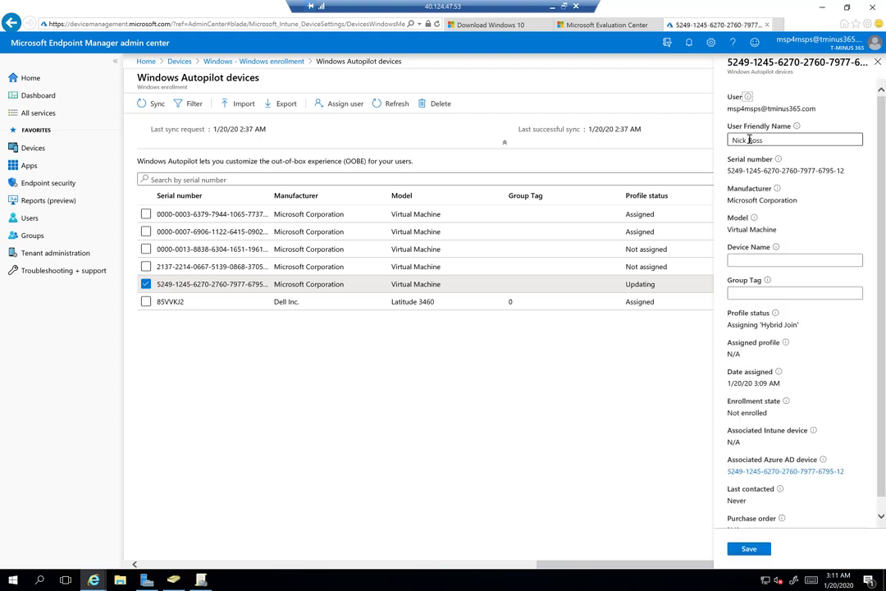
key(BackSpace)
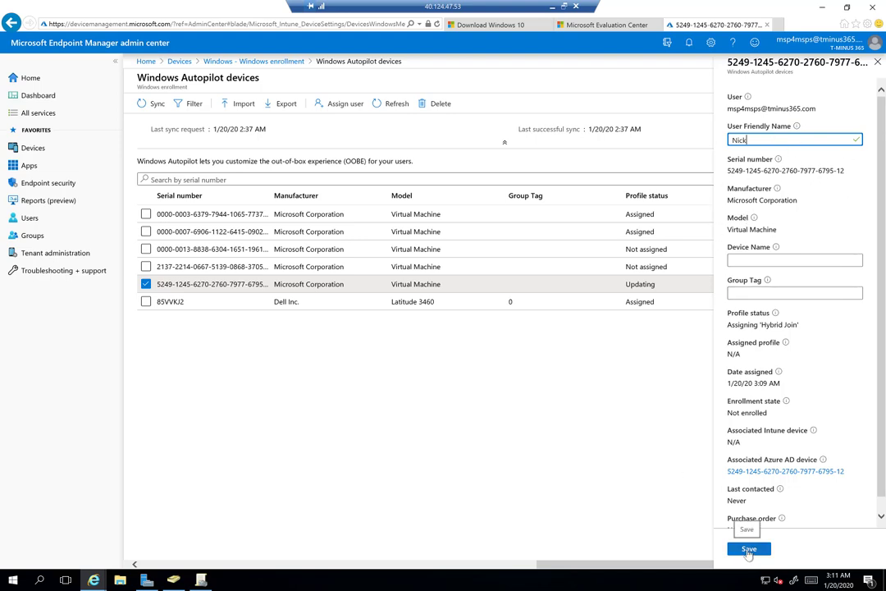
click(749, 549)
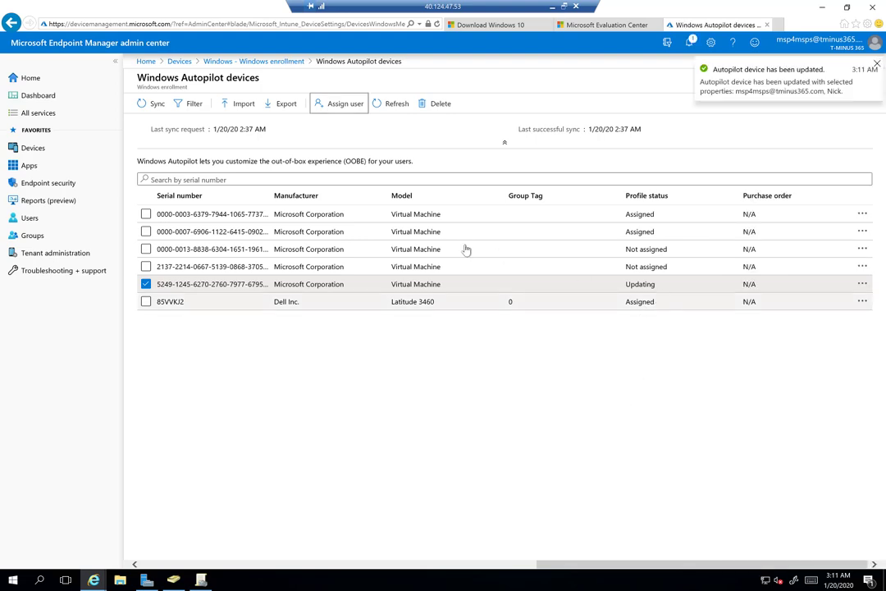
click(376, 106)
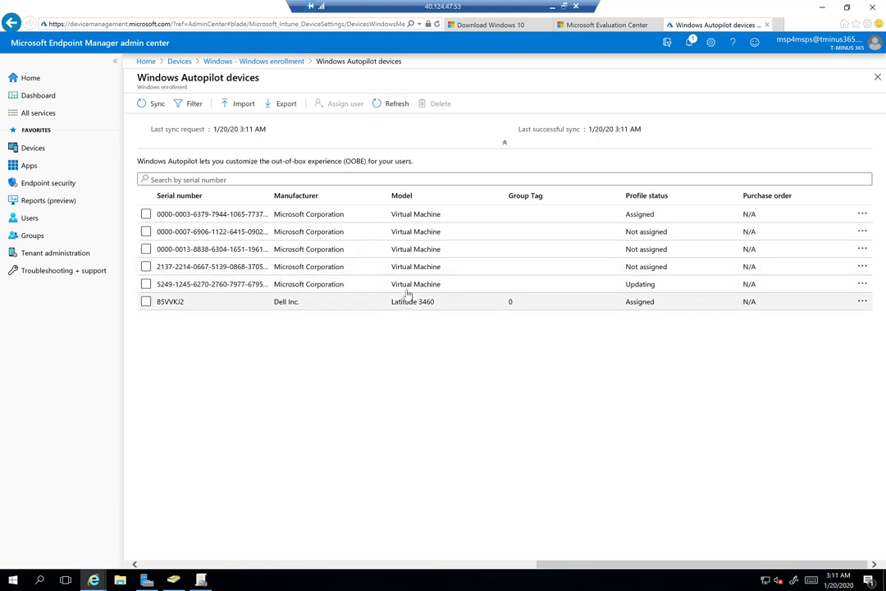
Check the 5249 VM's device properties, then refresh the Autopilot devices list
click(503, 287)
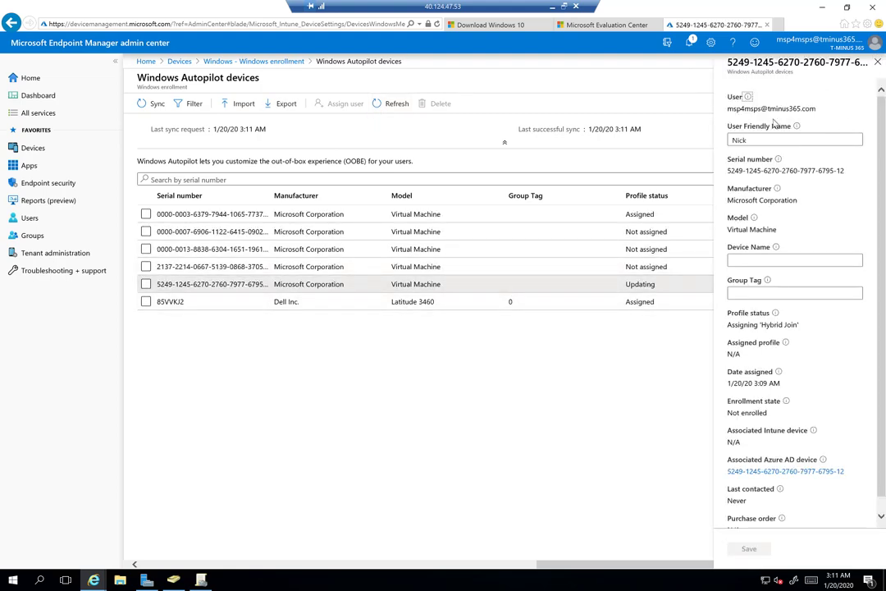
click(402, 109)
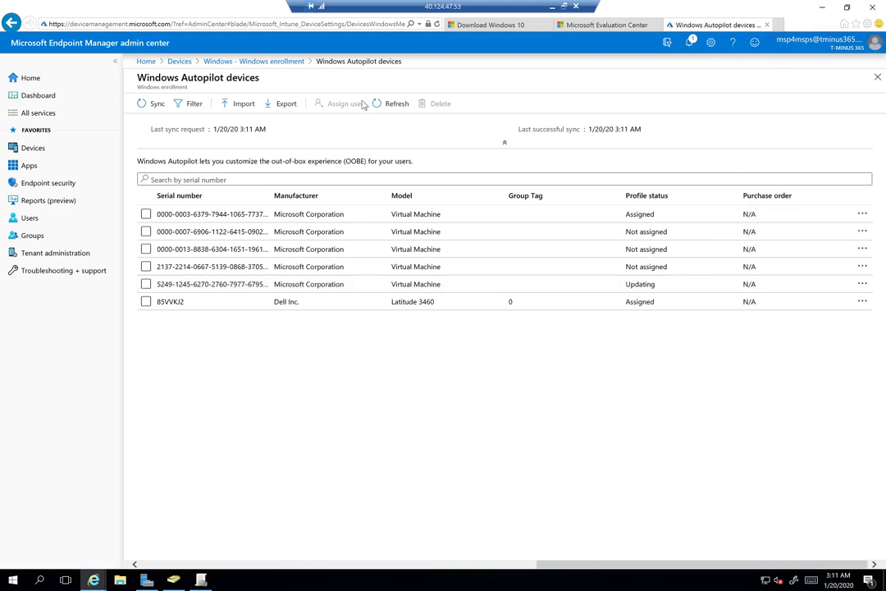
click(378, 103)
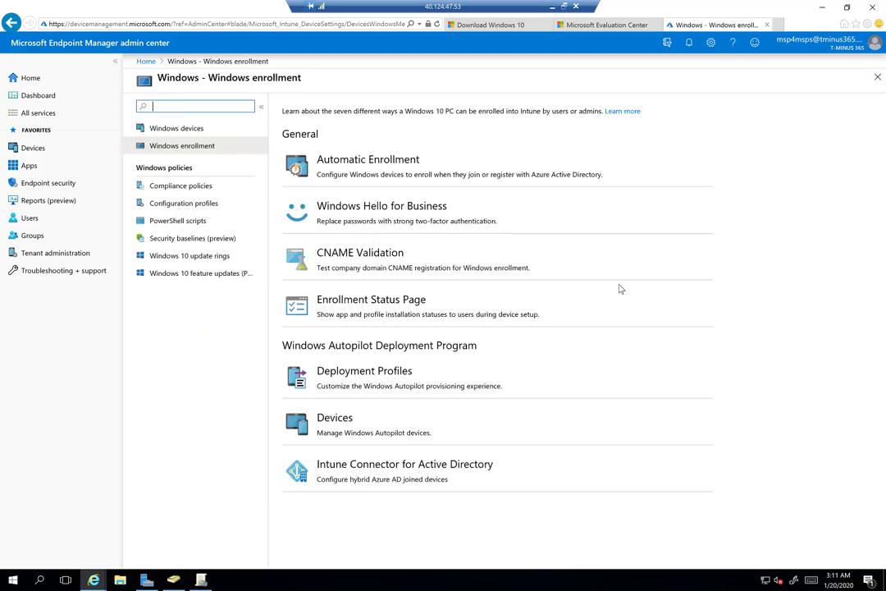
Review the deployment profiles, then reopen Autopilot devices and confirm the 5249 VM's profile shows Assigned
click(591, 363)
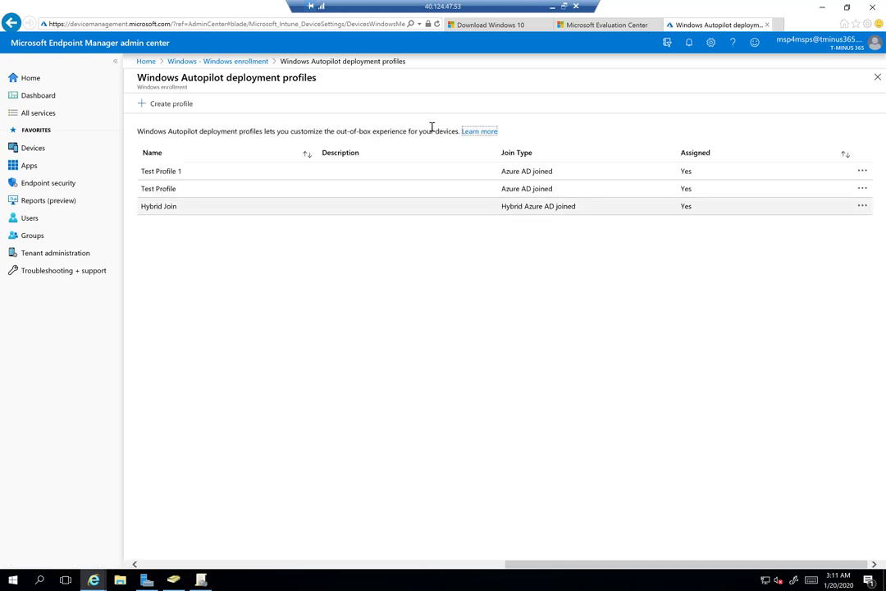
click(215, 62)
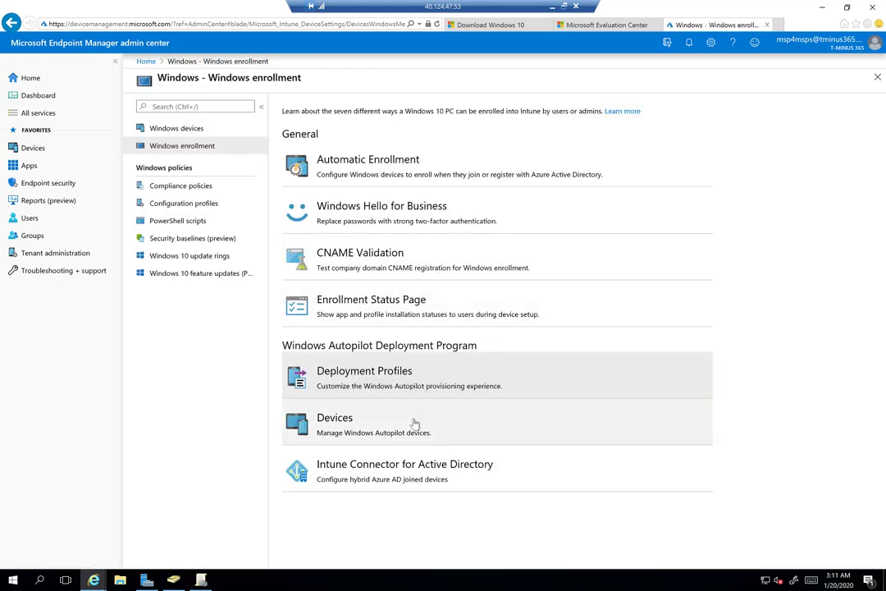
click(564, 402)
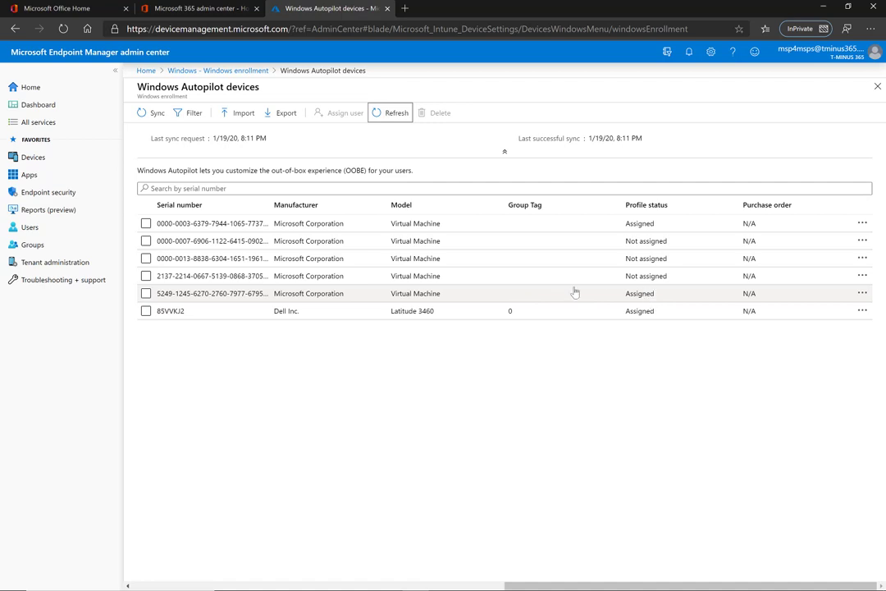
click(530, 295)
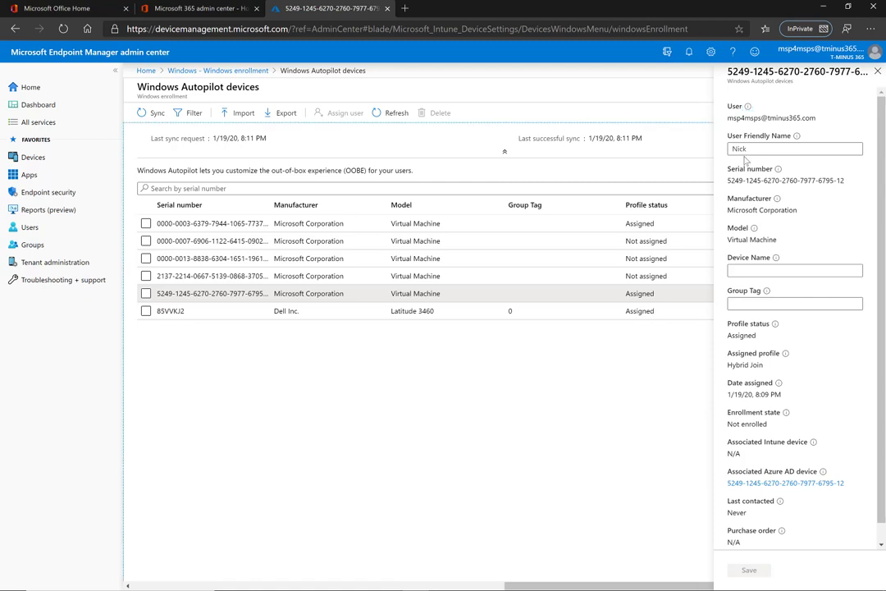
key(Escape)
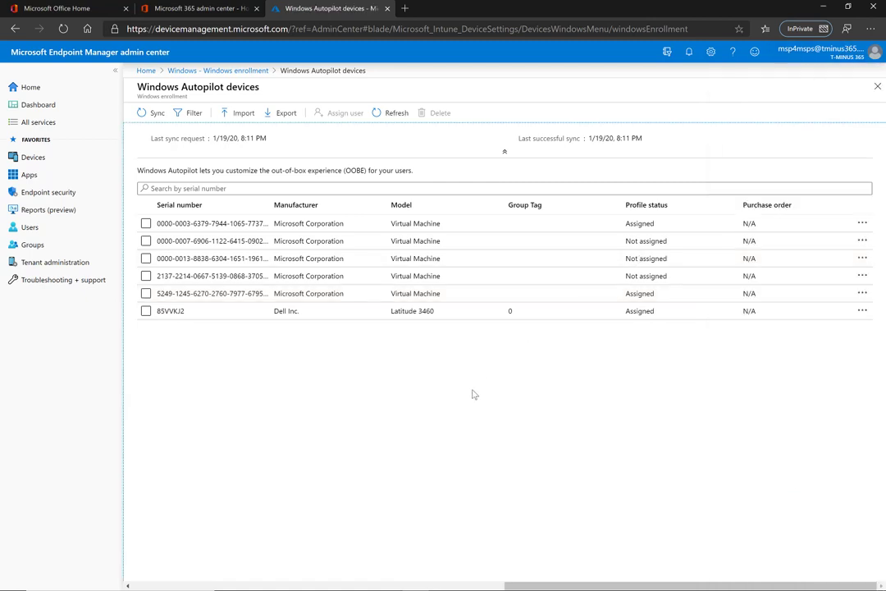
key(alt+Tab)
key(alt+Tab)
key(alt+Tab)
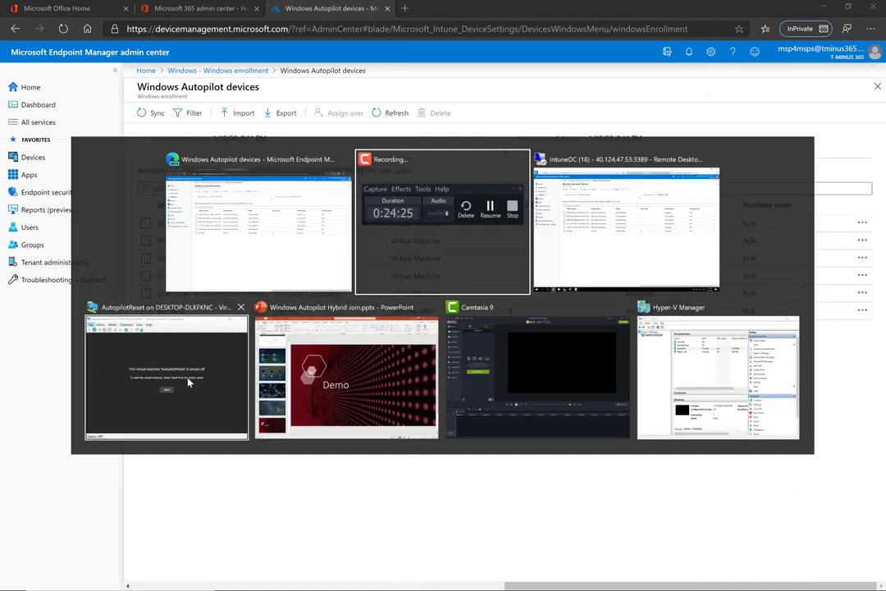
Start the AutopilotReset VM and drag its window into view as it boots to the T-Minus 365 prompt
click(430, 294)
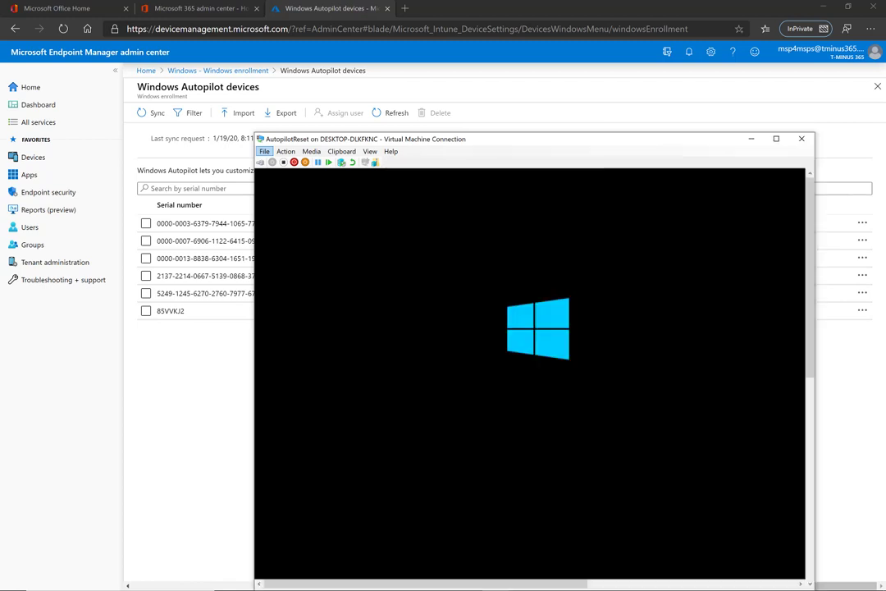
drag(486, 146, 407, 84)
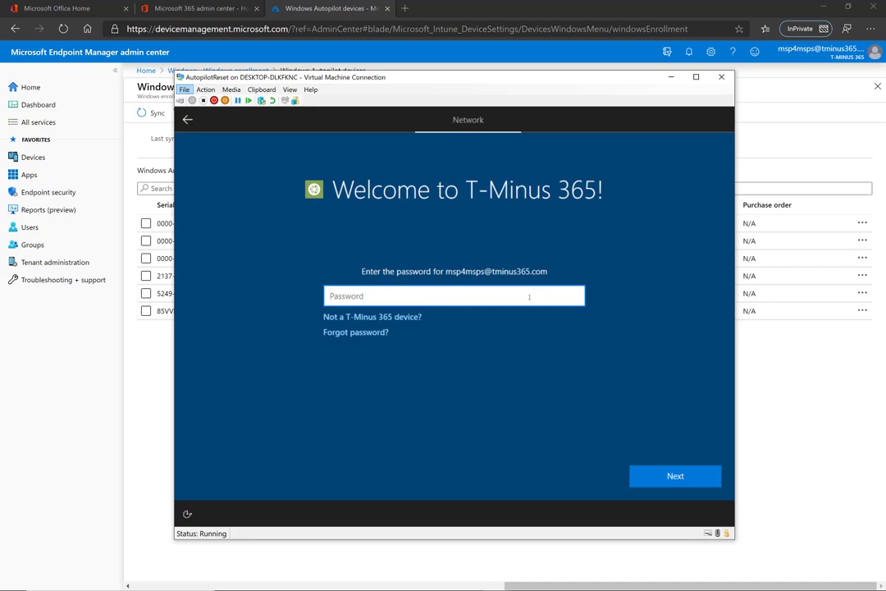
Enter the account password at the Welcome to T-Minus 365! prompt to begin device setup
text(*********)
key(Return)
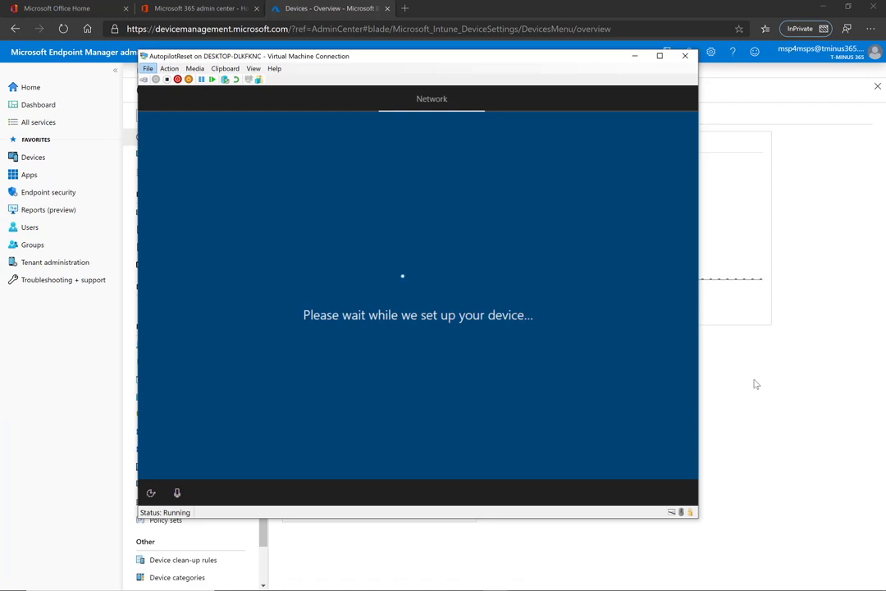
On the IntuneDC remote desktop, check the Autopilot OU for the new computer object, then minimize it
click(633, 58)
key(alt+Tab)
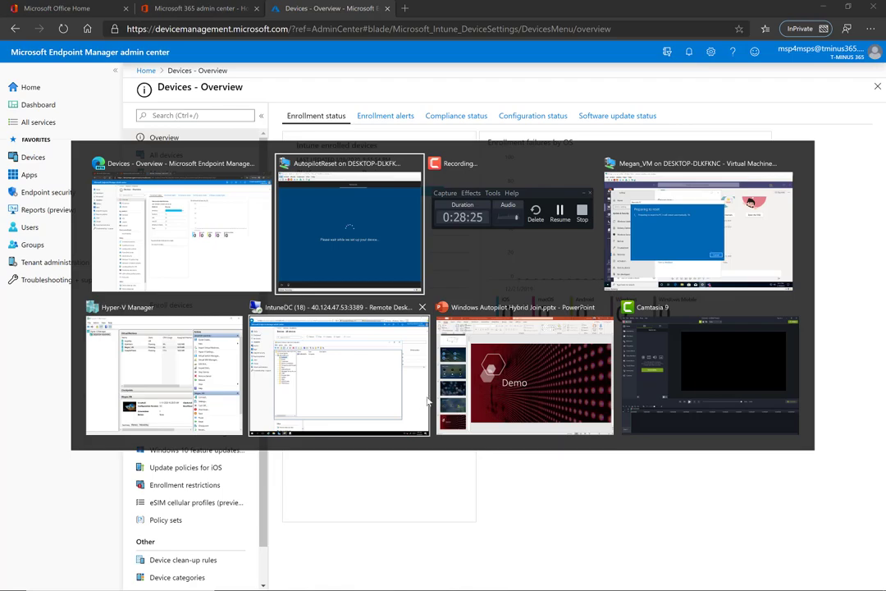
click(349, 385)
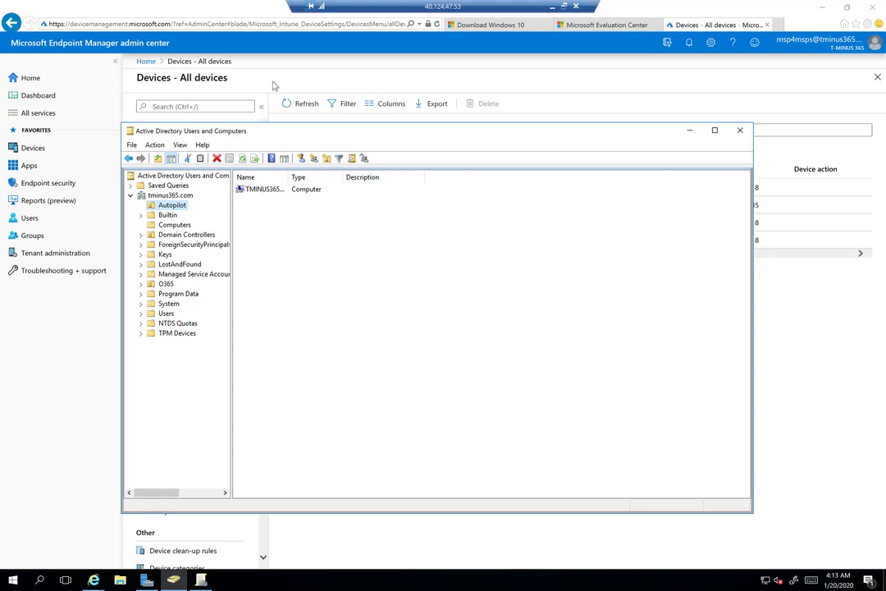
click(234, 74)
key(alt+Tab)
click(554, 7)
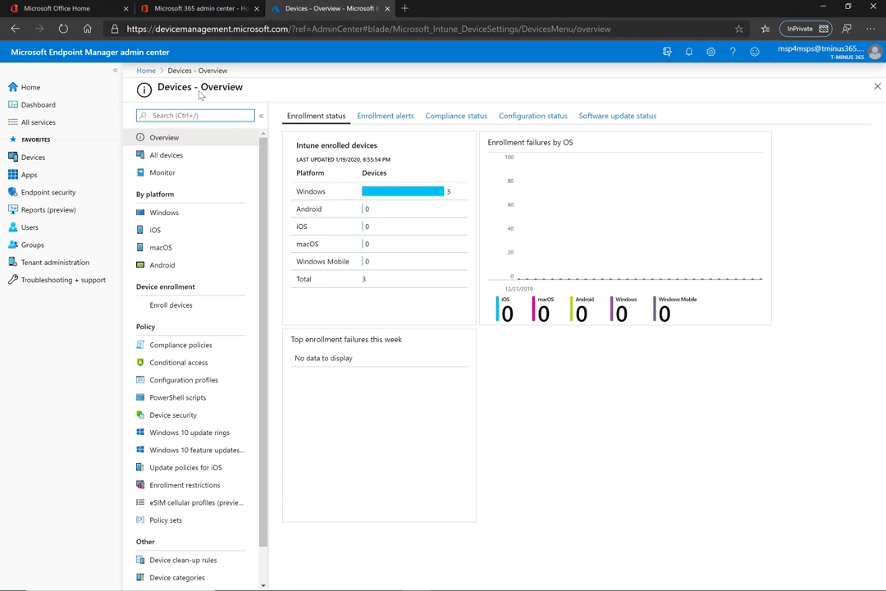
Open DESKTOP-HADSETK's details from All devices, then go back to the list
click(220, 162)
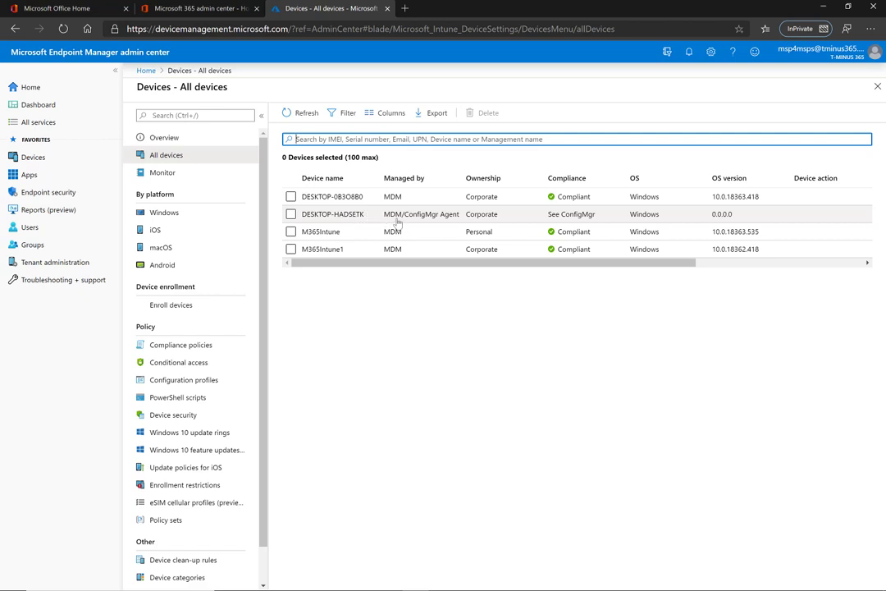
click(481, 215)
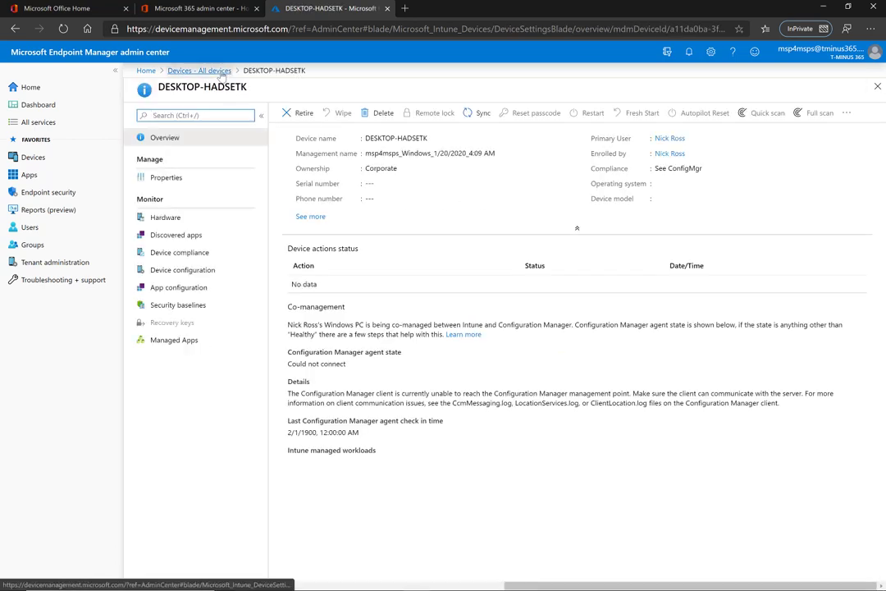
click(215, 72)
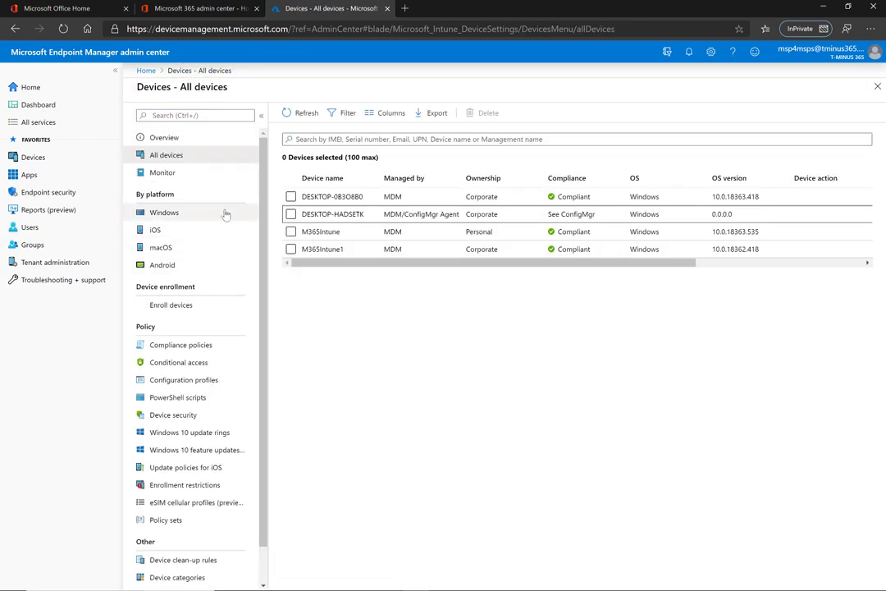
Open DESKTOP-HADSETK from the Windows devices list, review its Managed Apps, and return to Windows devices
click(226, 214)
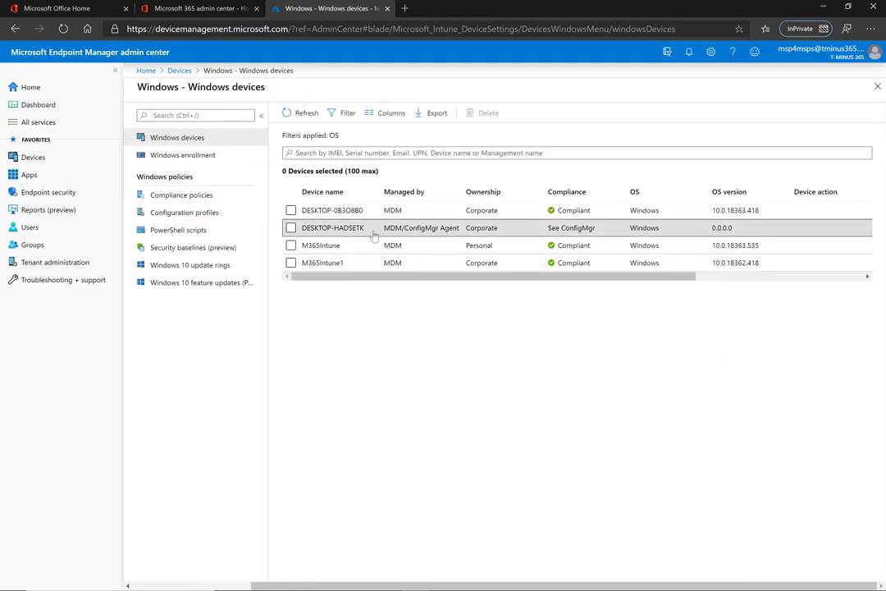
click(375, 232)
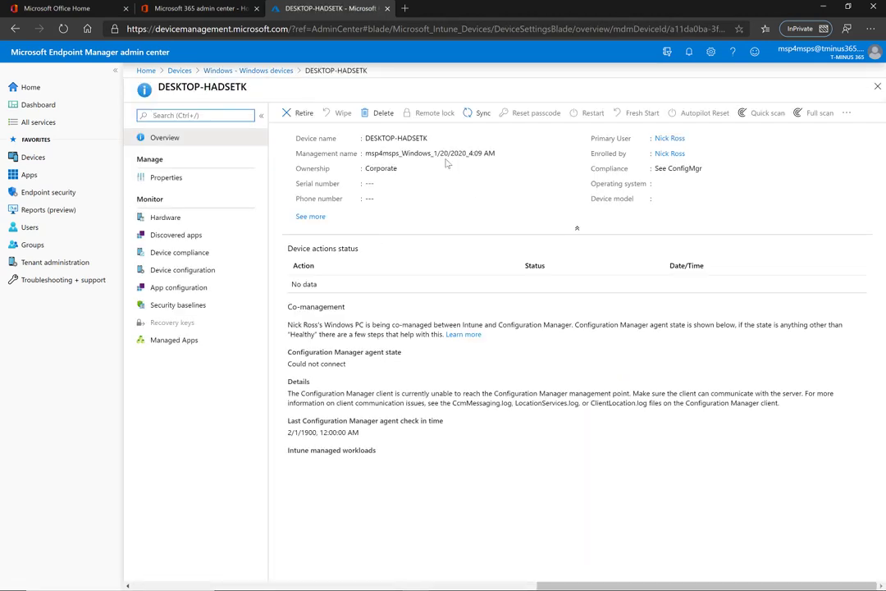
triple_click(412, 141)
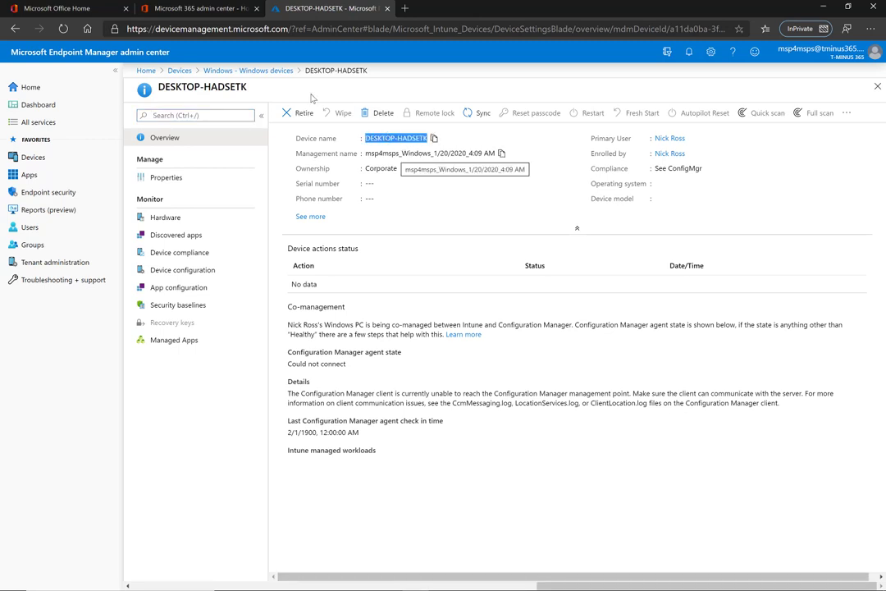
click(235, 67)
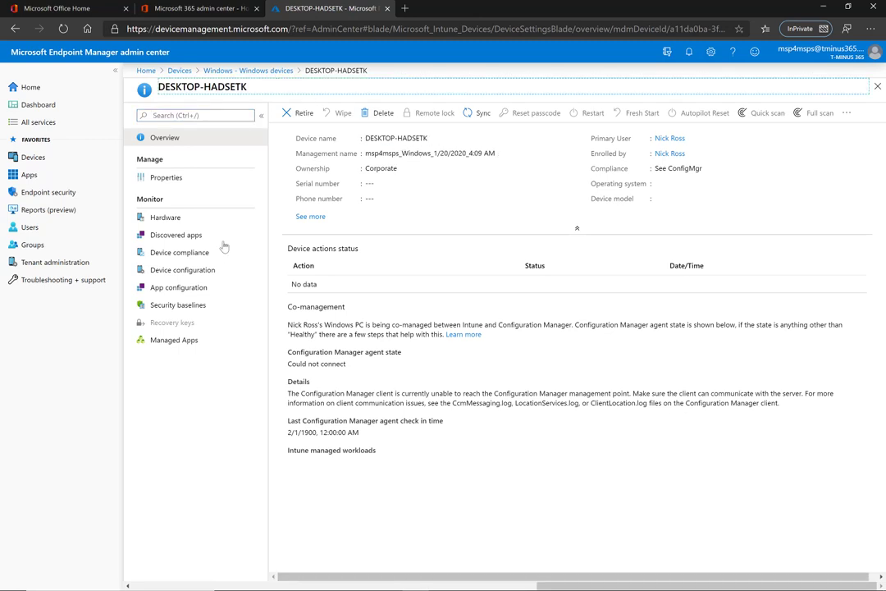
click(194, 340)
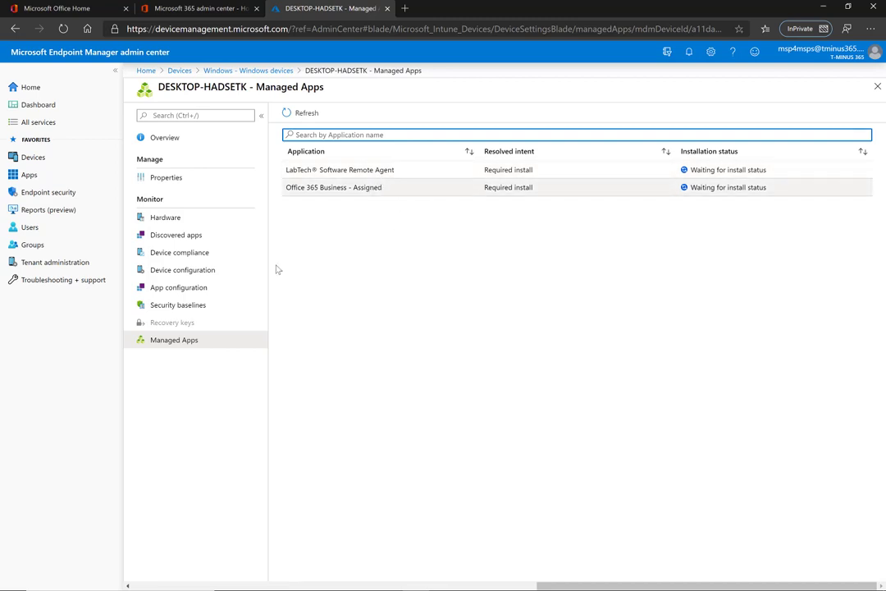
click(264, 80)
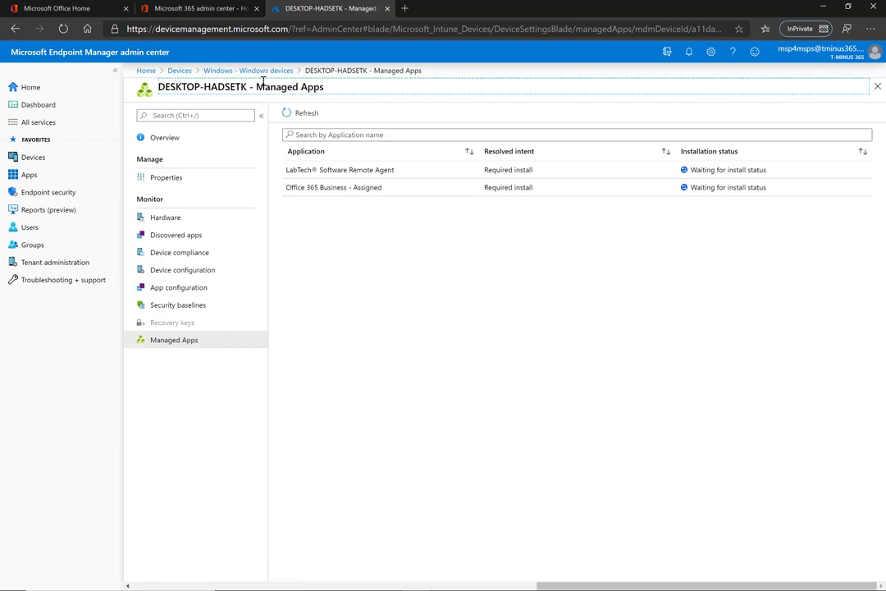
click(248, 70)
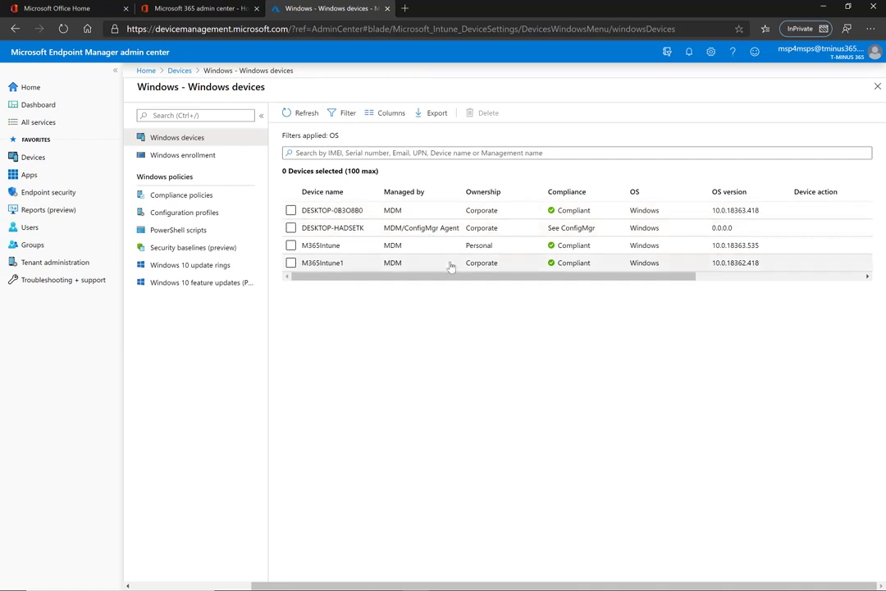
Minimize the AutopilotReset VM and domain controller remote desktop, leaving Devices - Overview with 3 enrolled Windows devices
key(alt+Tab)
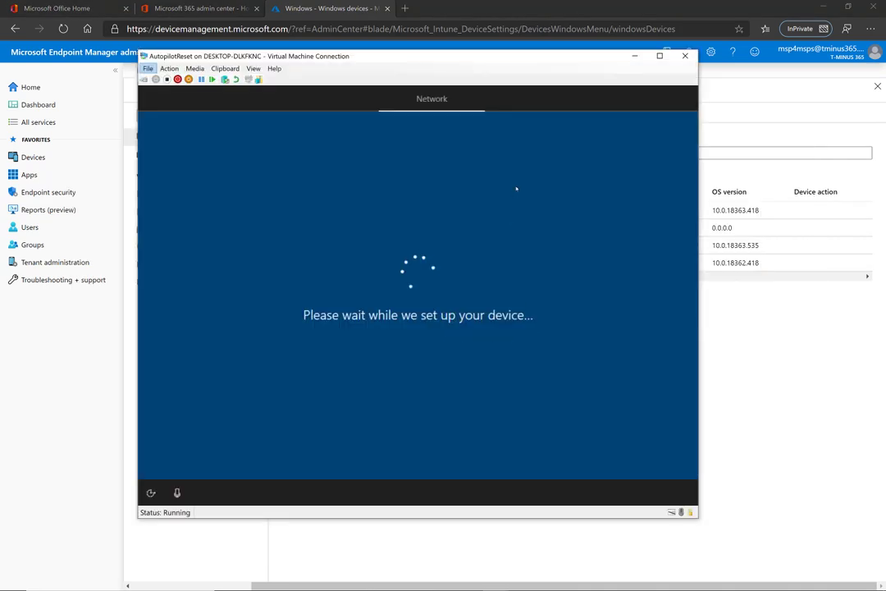
key(super+Down)
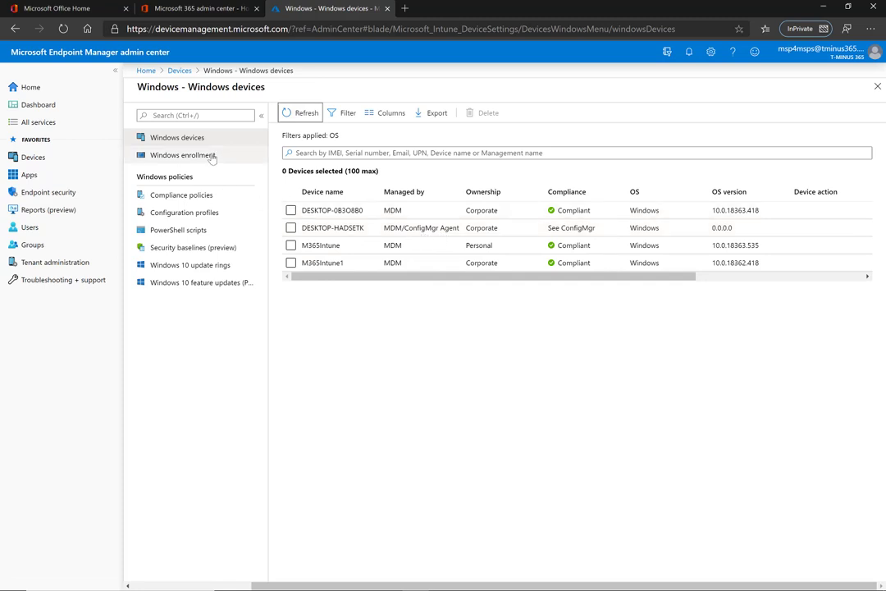
click(181, 71)
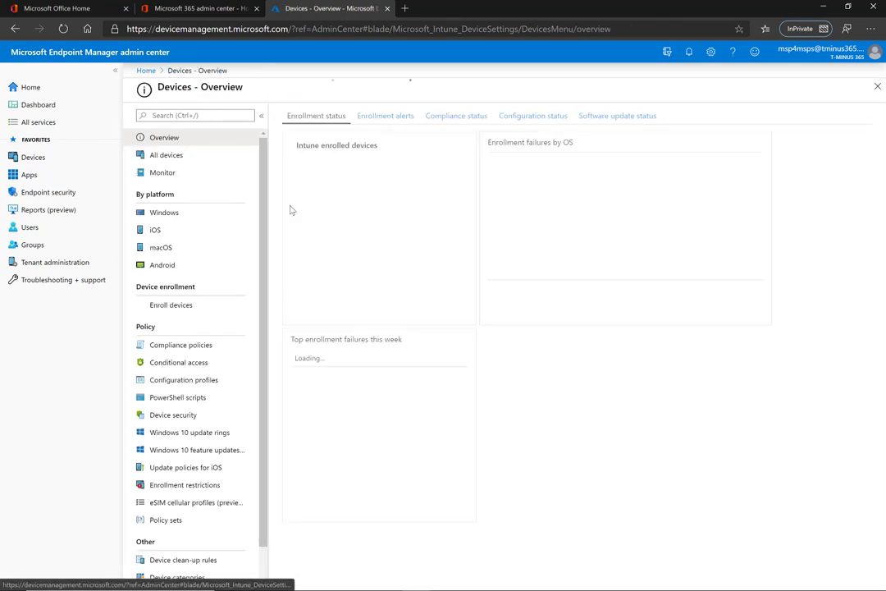
key(alt+Tab)
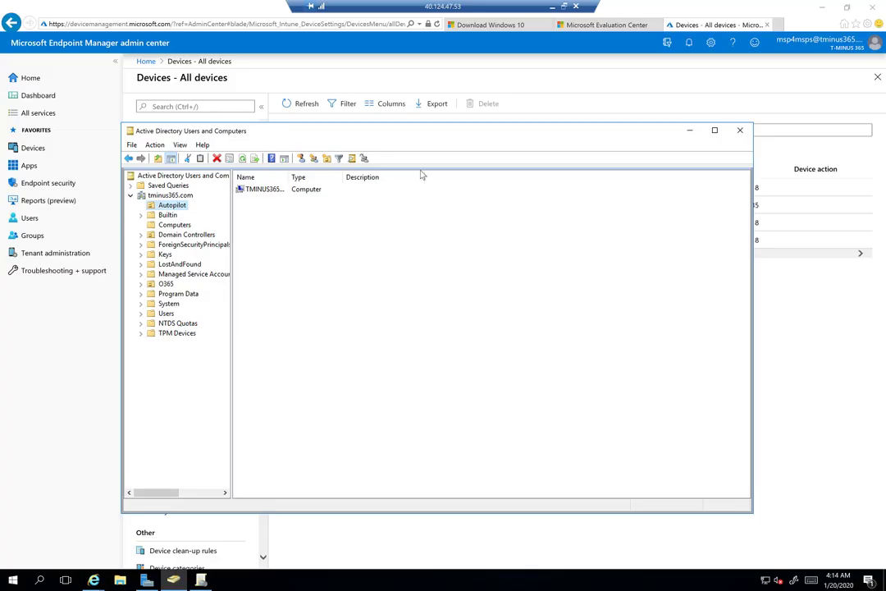
click(554, 7)
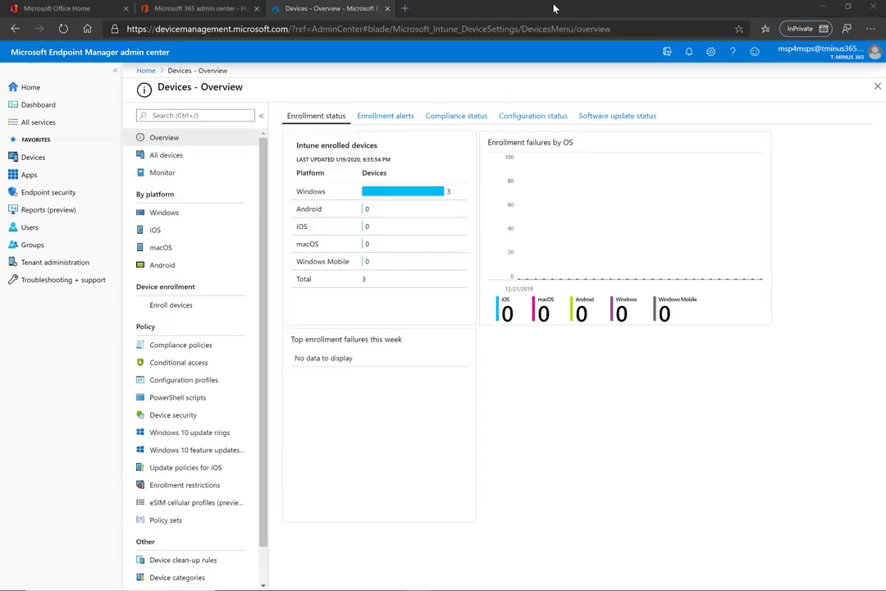
key(alt+Tab)
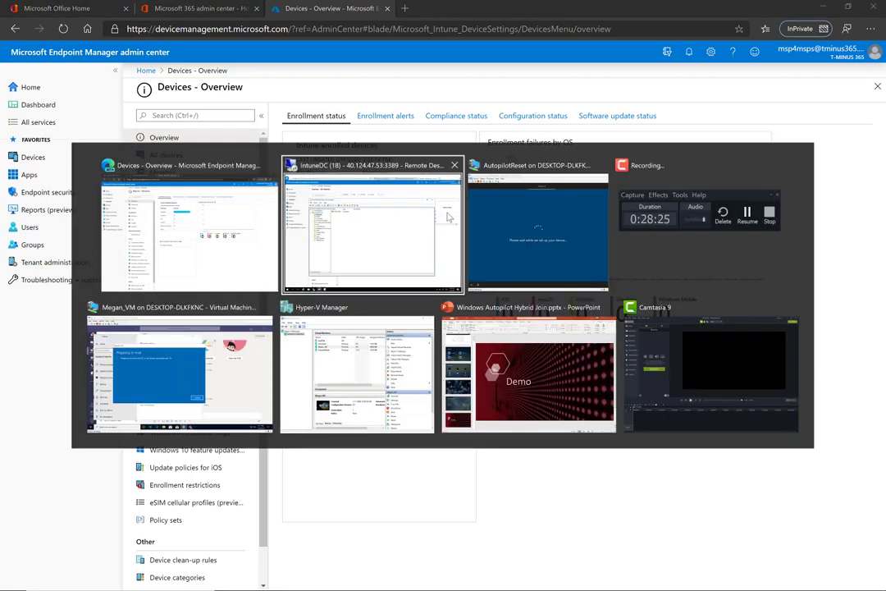
click(448, 216)
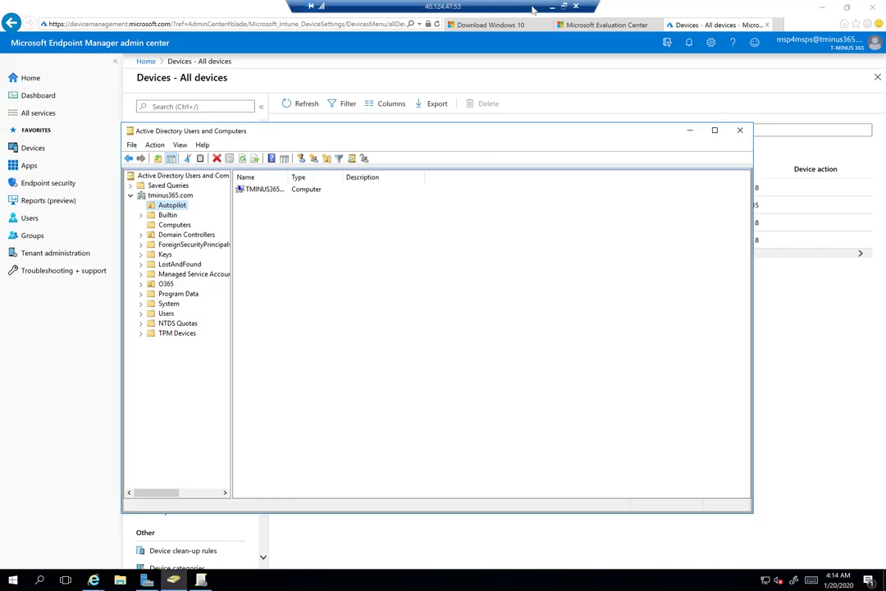
click(551, 8)
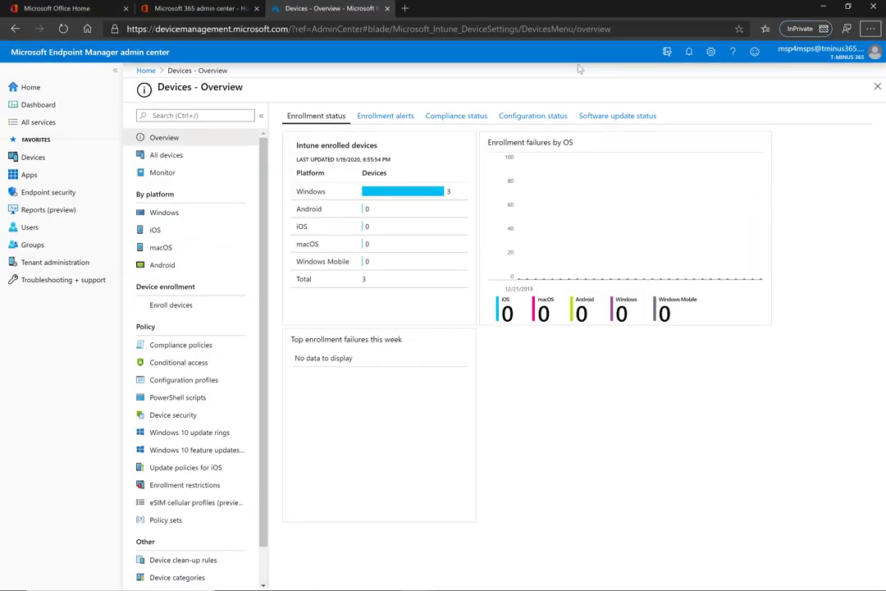